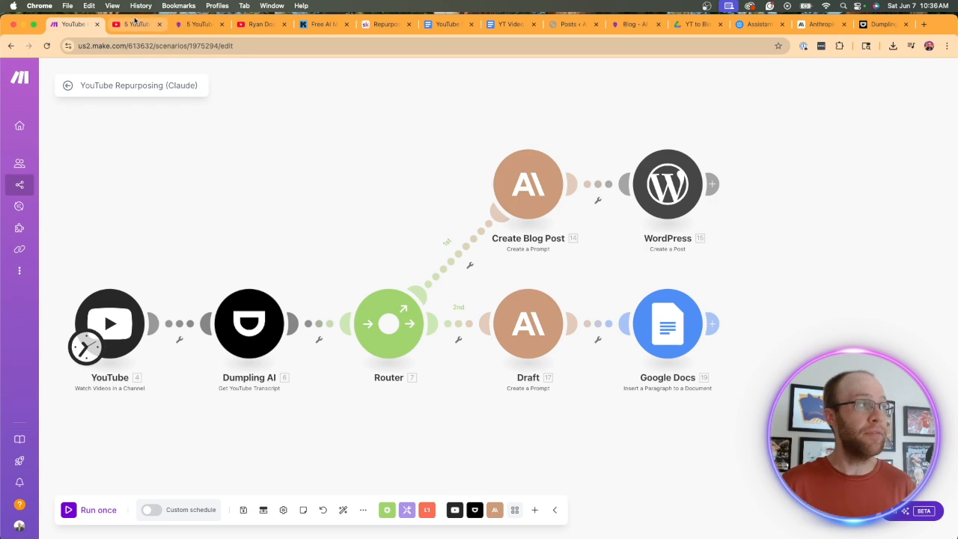
Review the YouTube SEO hacks video and read through the blog post published from it.
click(136, 24)
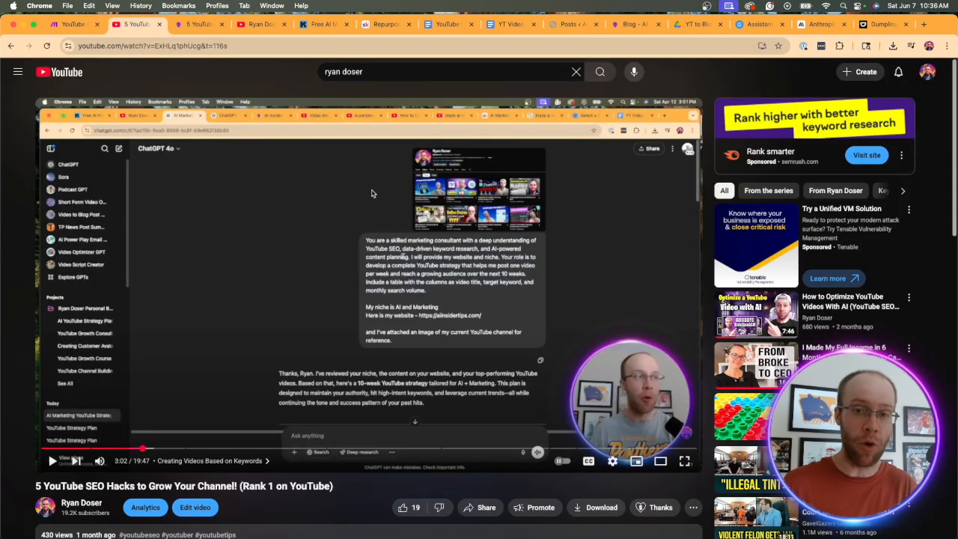
click(198, 27)
scroll(618, 182, down, 8)
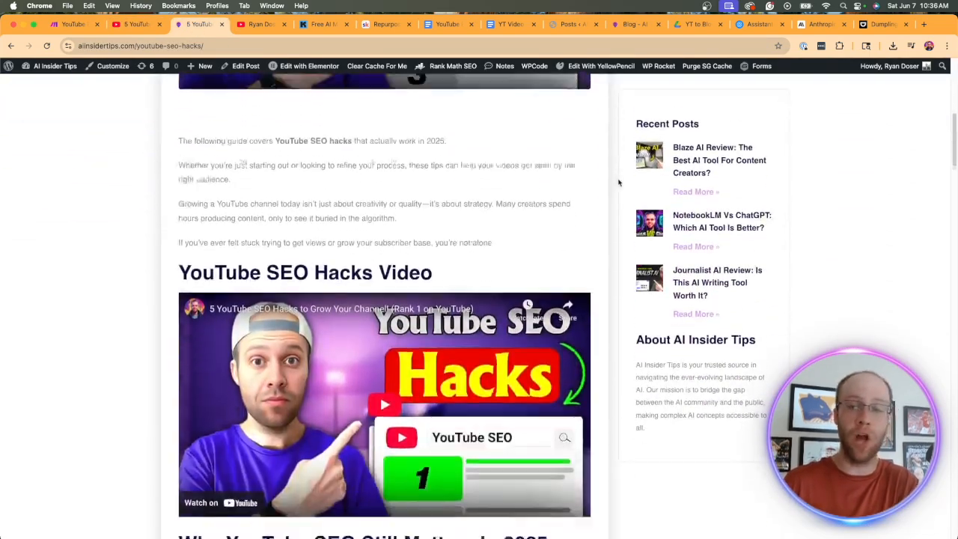
scroll(618, 182, down, 15)
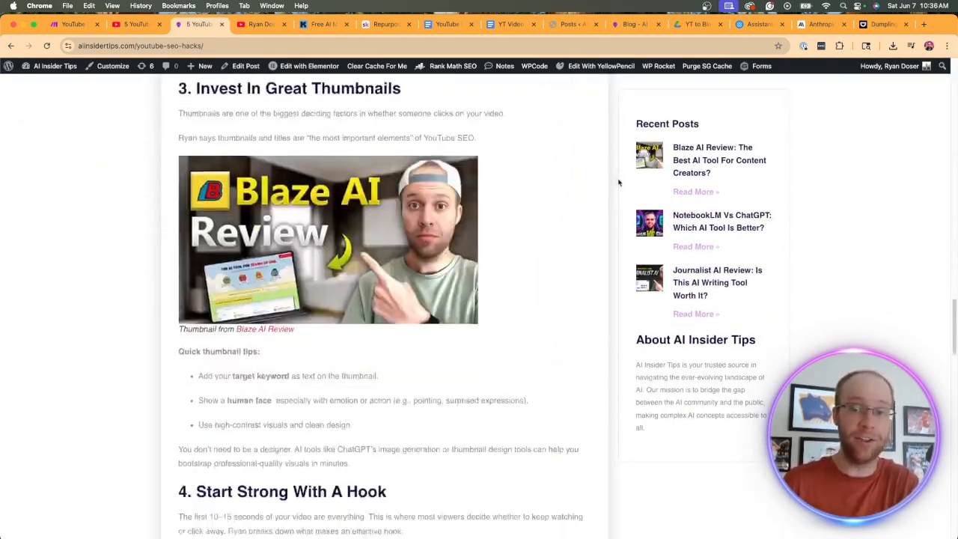
scroll(618, 182, up, 20)
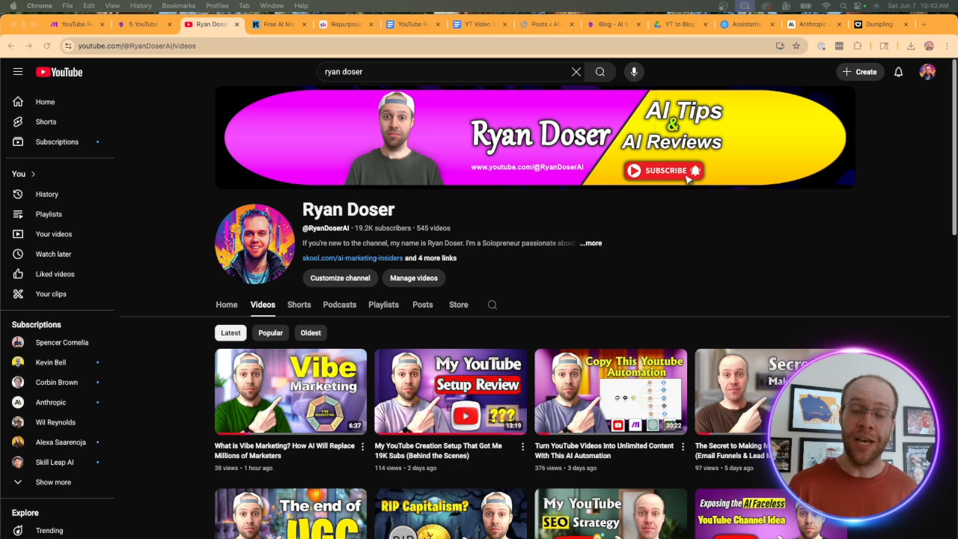
View the free AI marketing guide page, and examine the advanced YouTube repurposing lesson with its automation diagrams in the Skool classroom.
click(274, 25)
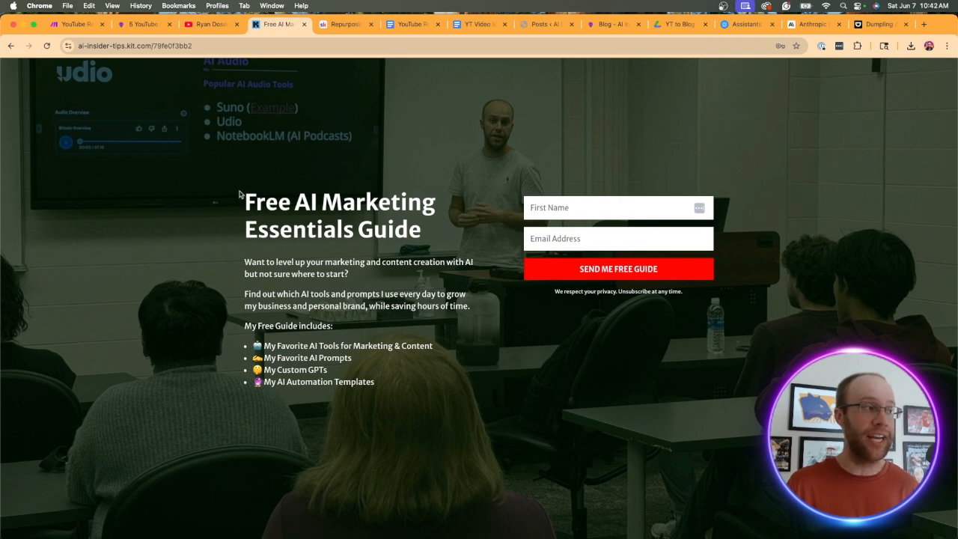
drag(242, 194, 420, 235)
click(399, 158)
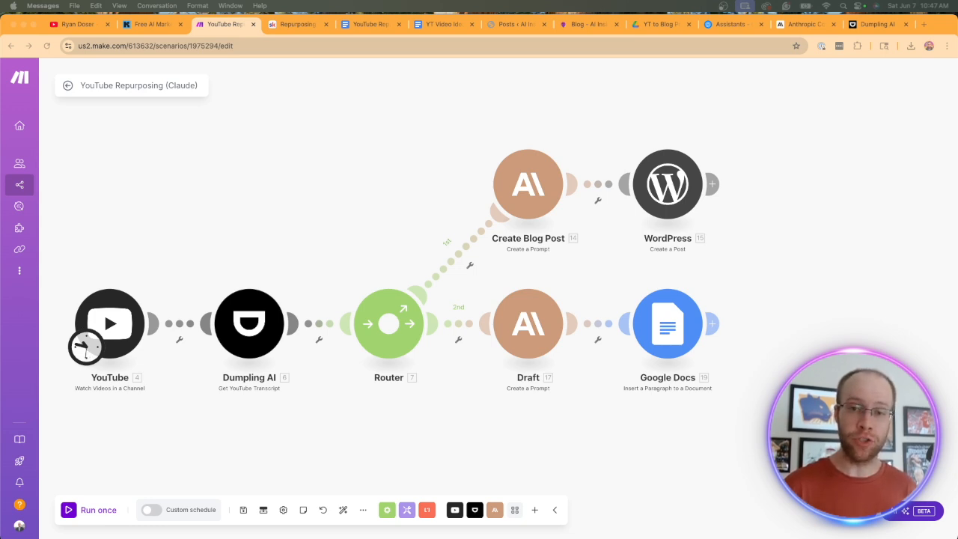
click(311, 25)
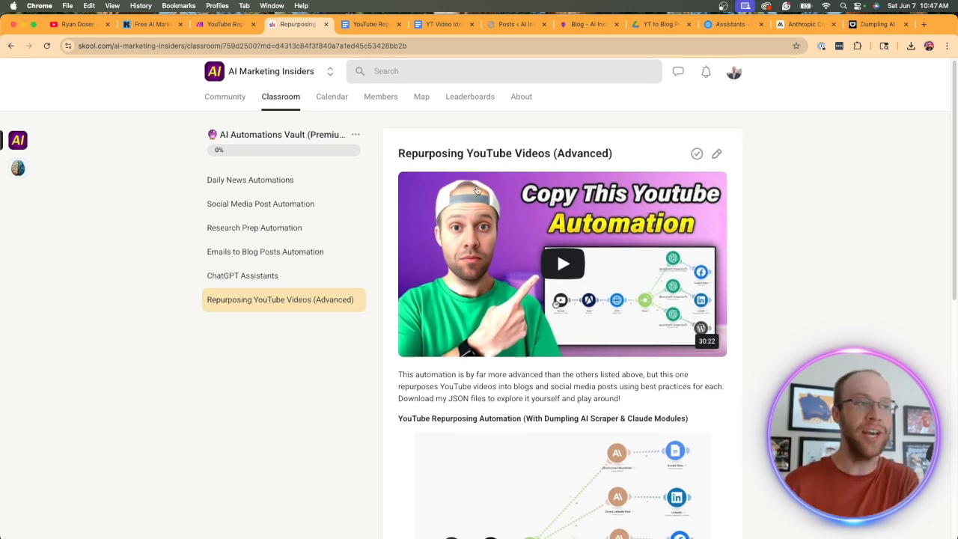
scroll(479, 188, down, 10)
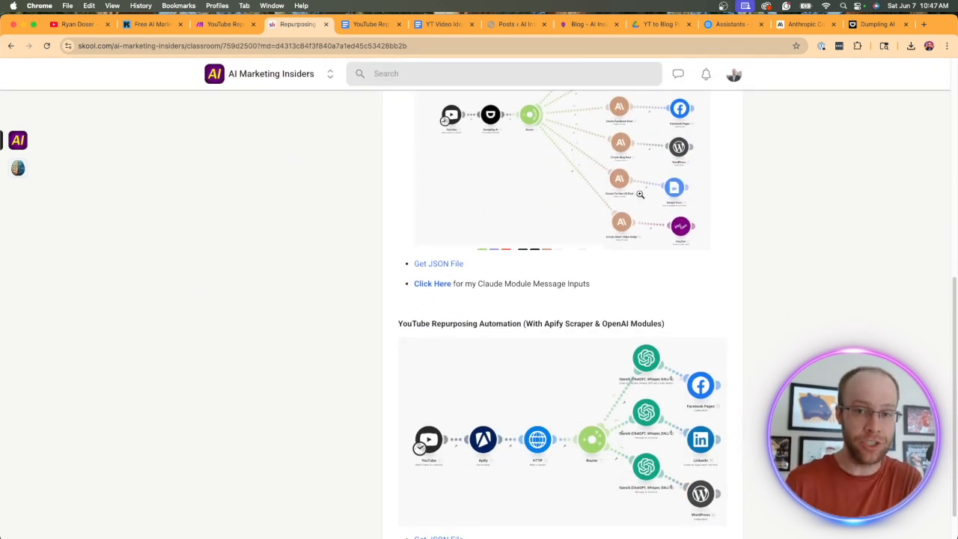
scroll(639, 194, down, 2)
scroll(640, 194, up, 1)
scroll(640, 194, up, 10)
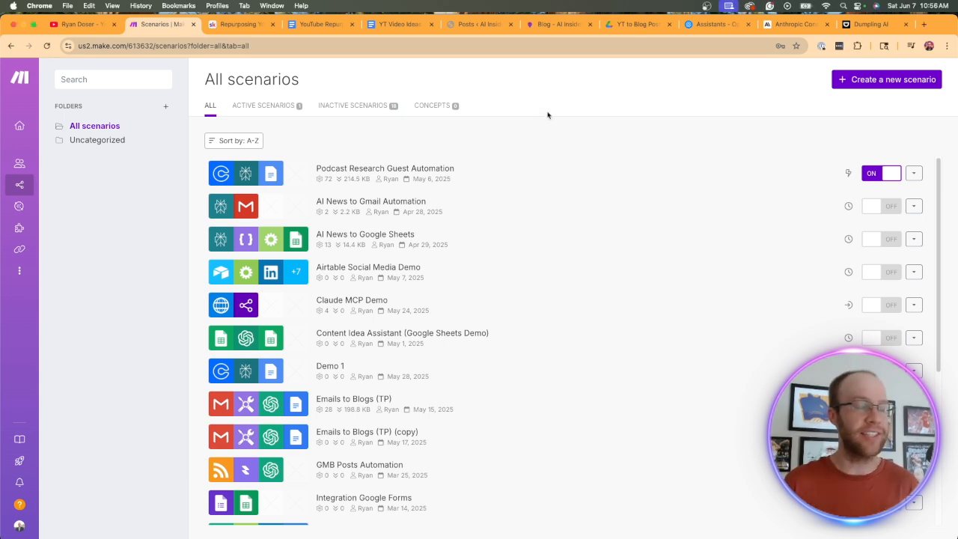
Create a new scenario named "YT to Blog Post Demo" and save it.
click(878, 81)
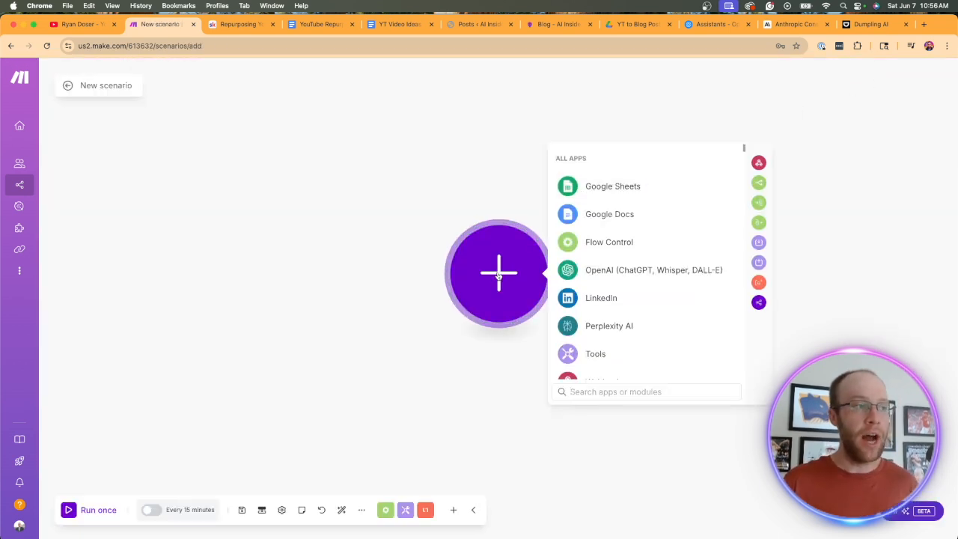
drag(498, 275, 153, 278)
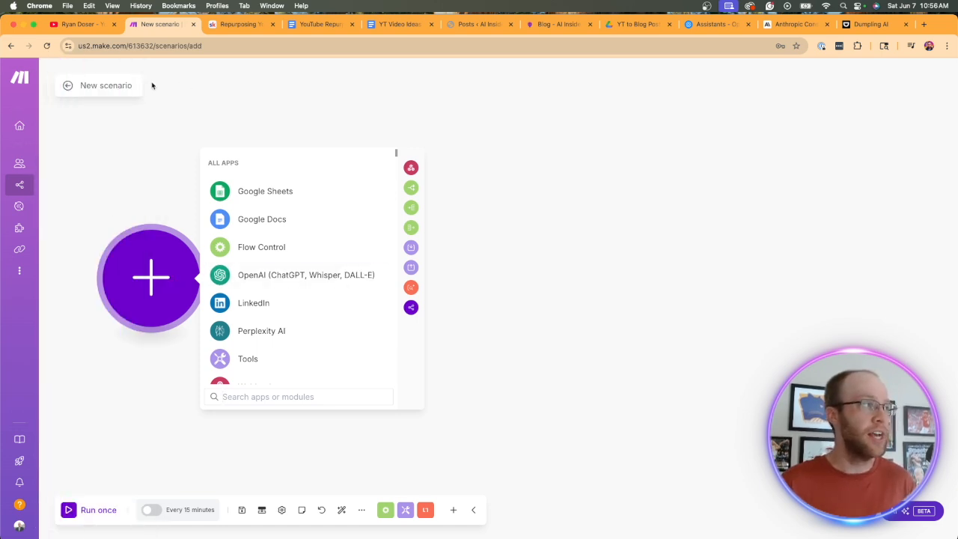
click(104, 85)
text(YT t)
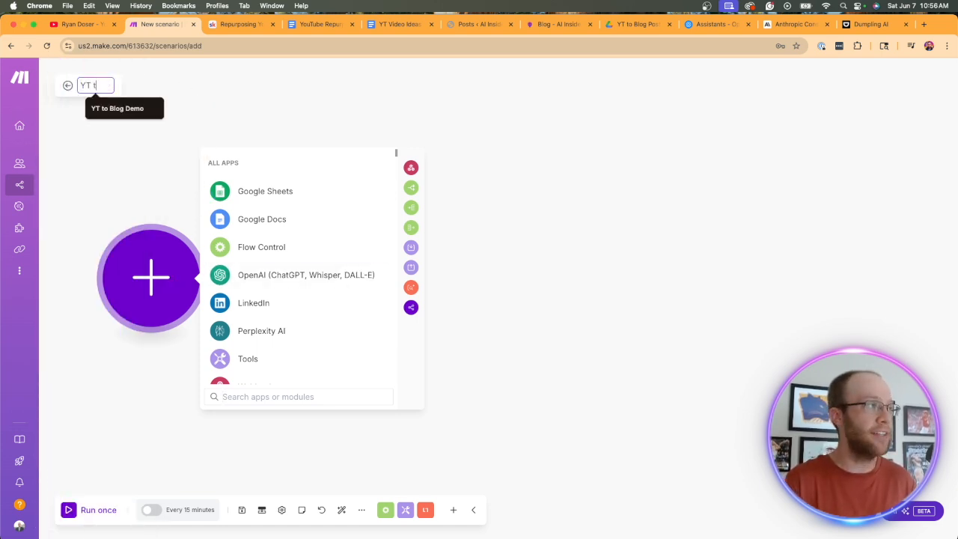
text(o Blog Post Demo)
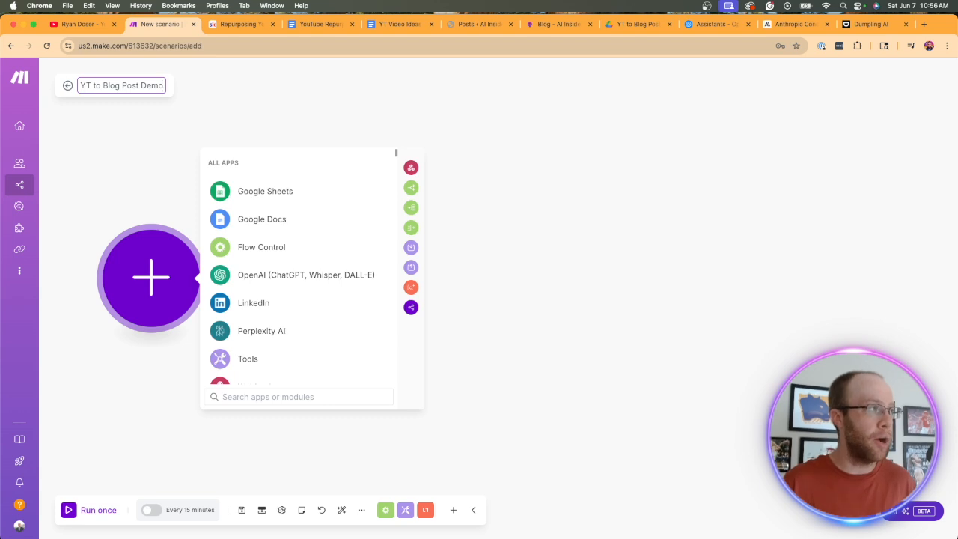
click(137, 123)
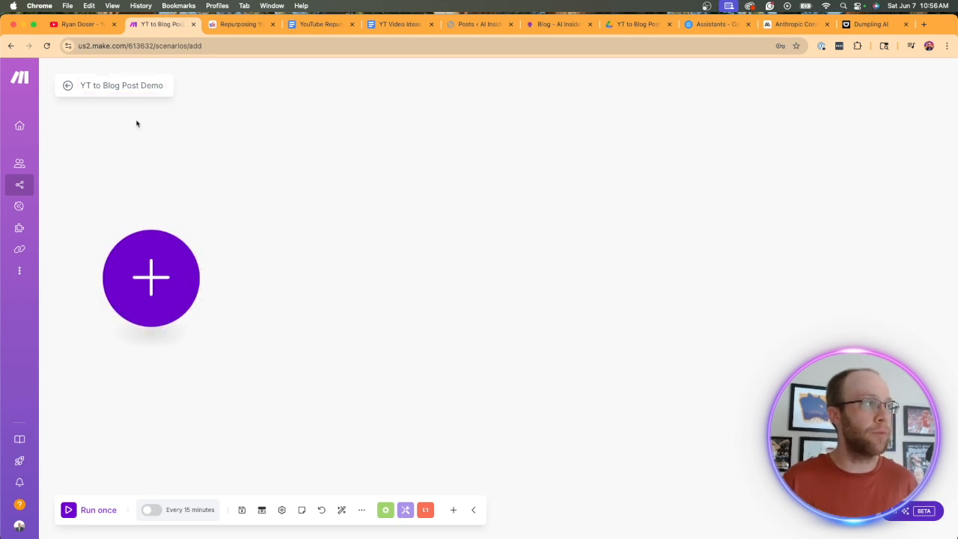
click(244, 510)
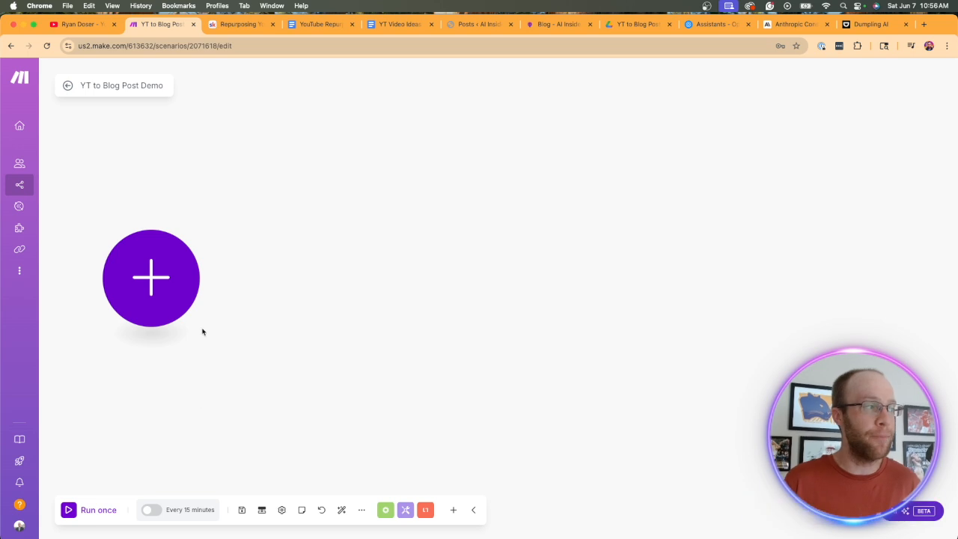
Add the YouTube "Watch Videos in a Channel" trigger as the scenario's first module.
click(156, 273)
text(youtube)
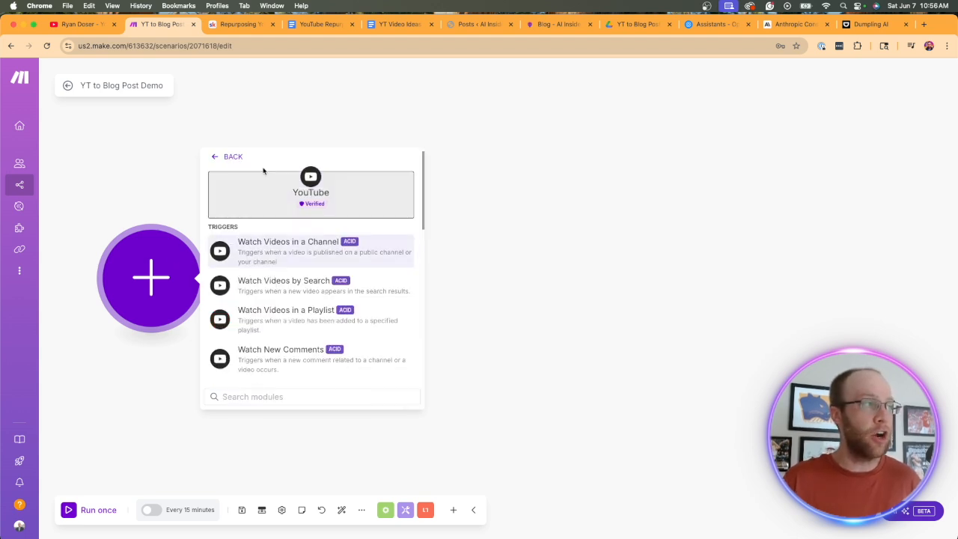
click(265, 174)
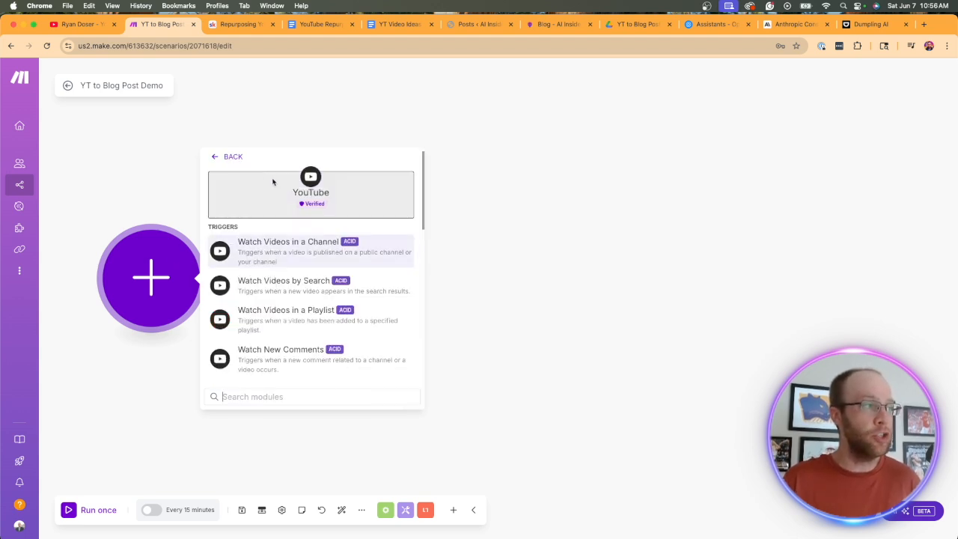
click(288, 254)
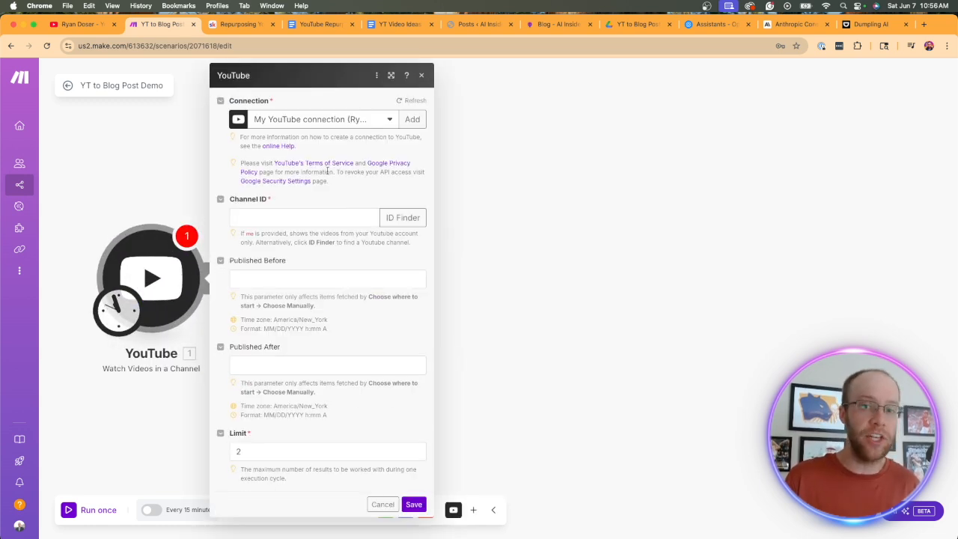
drag(276, 100, 234, 100)
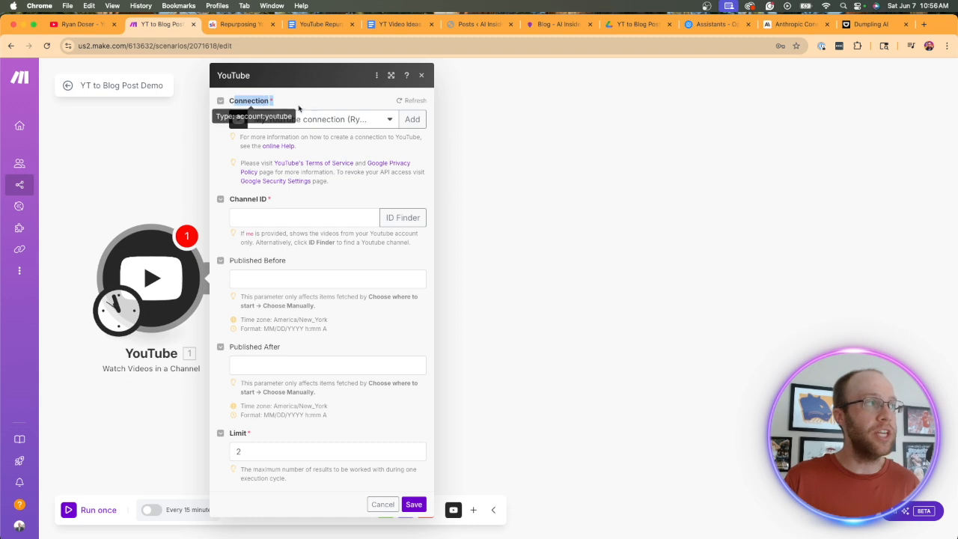
click(328, 108)
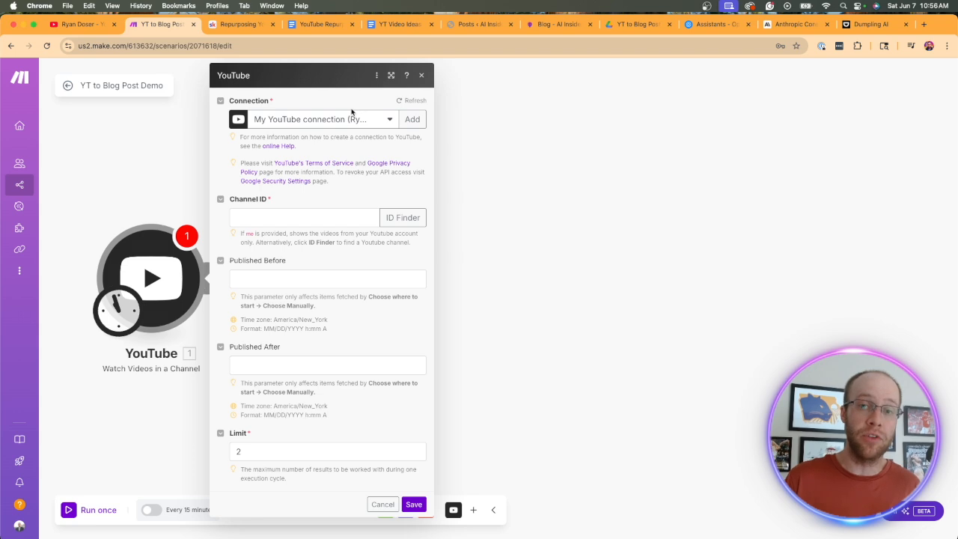
click(411, 121)
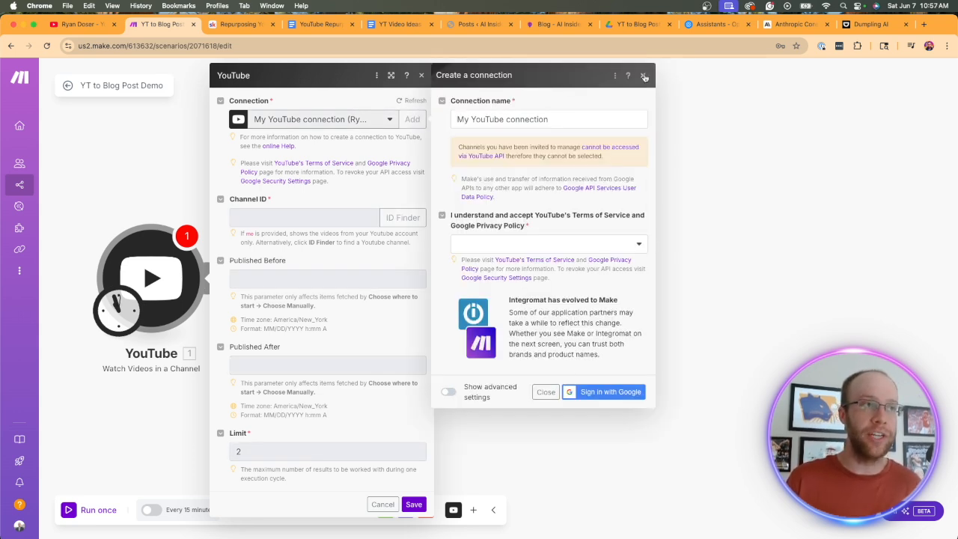
click(643, 76)
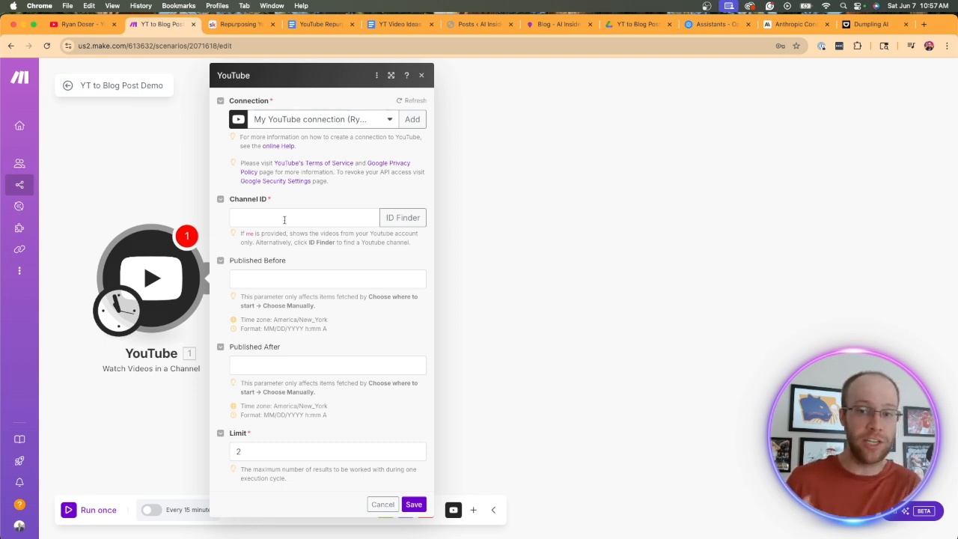
Fill in the trigger's Channel ID with ID Finder, using the handle copied from the YouTube channel's URL.
click(406, 222)
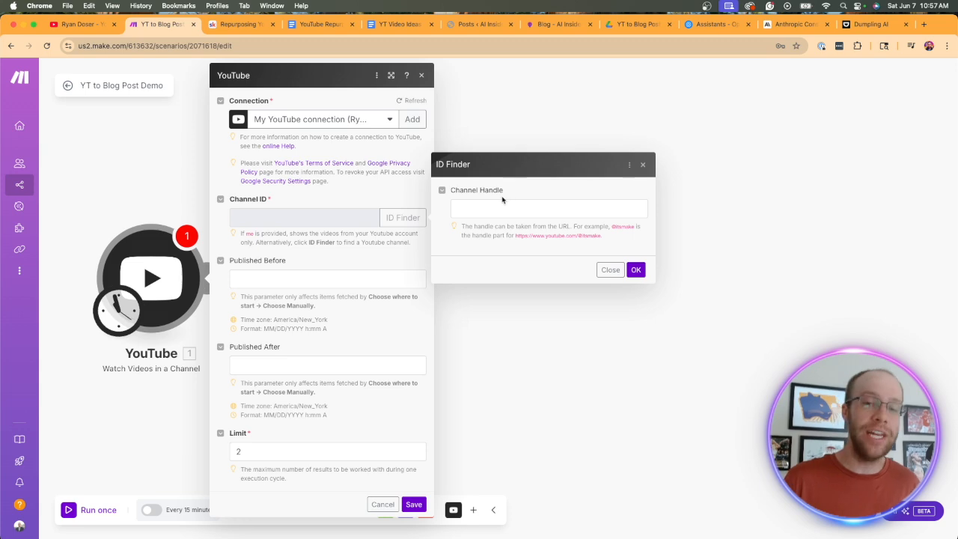
click(86, 24)
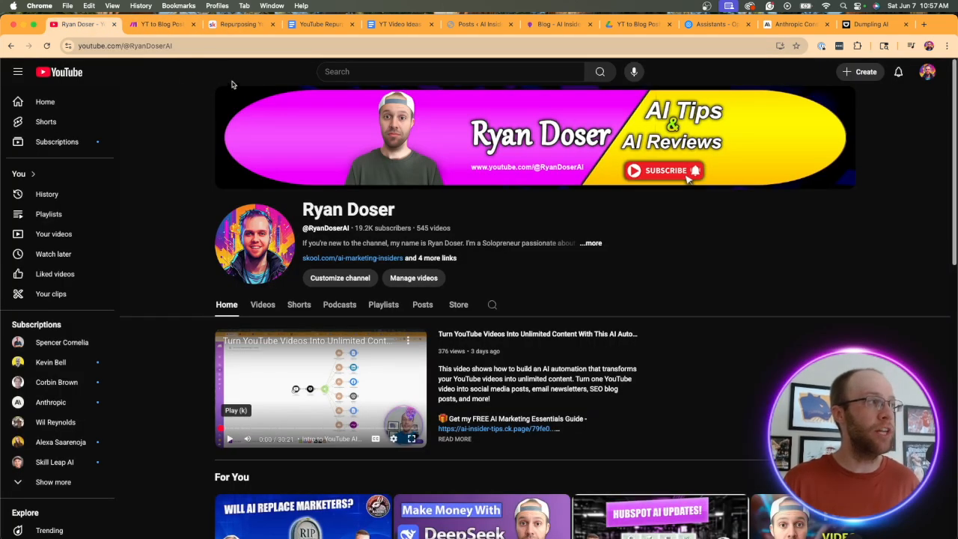
drag(194, 46, 112, 46)
key(super+c)
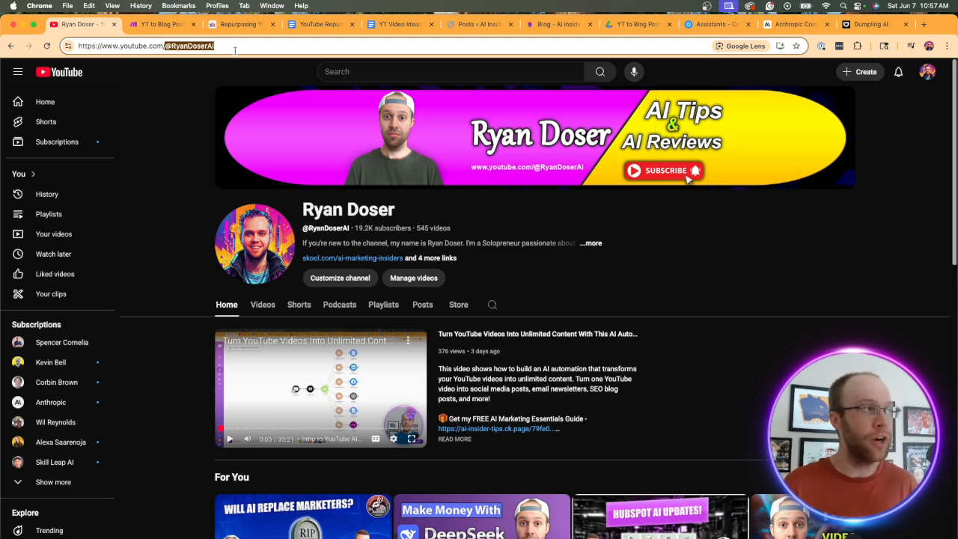
click(165, 26)
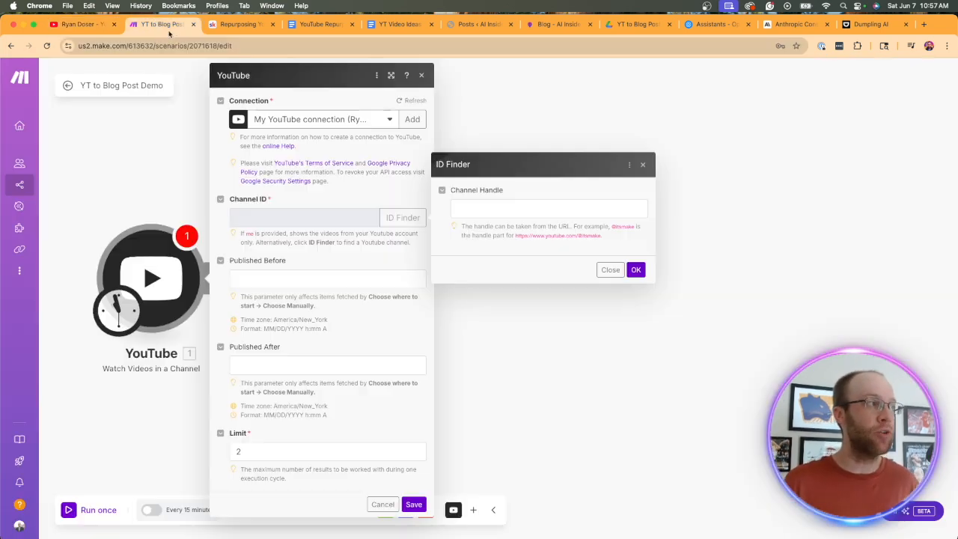
click(487, 214)
key(super+v)
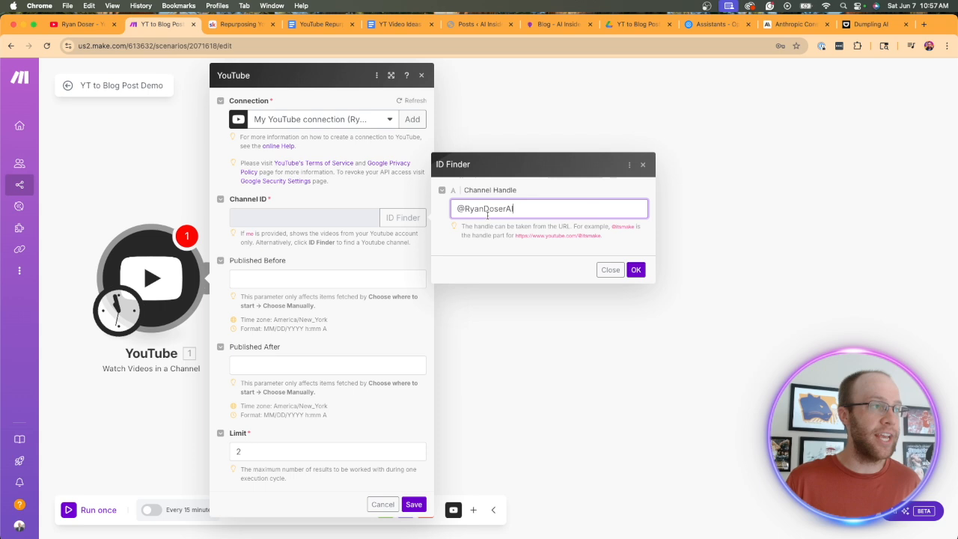
click(636, 271)
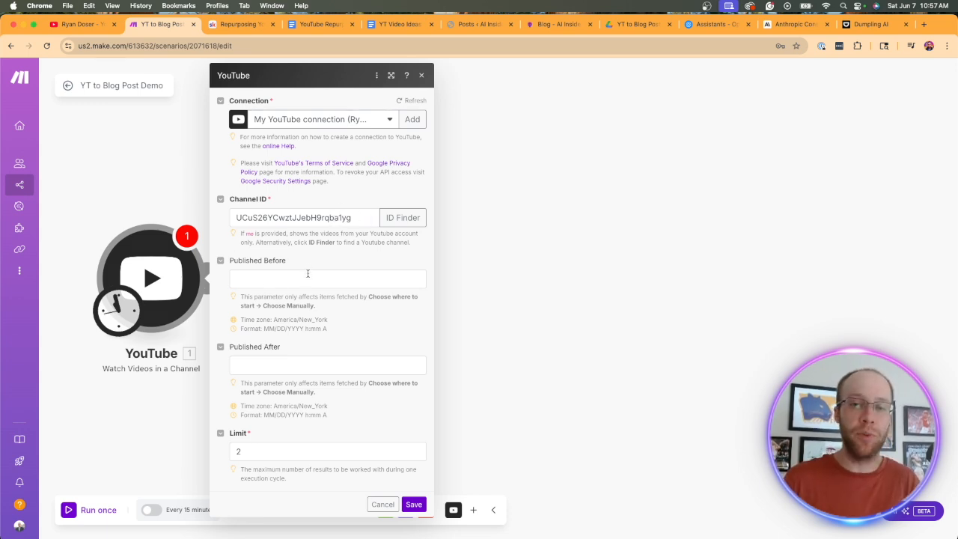
Set the trigger's limit to 1, start it "From now on", and save the scenario.
click(270, 451)
key(BackSpace)
text(1)
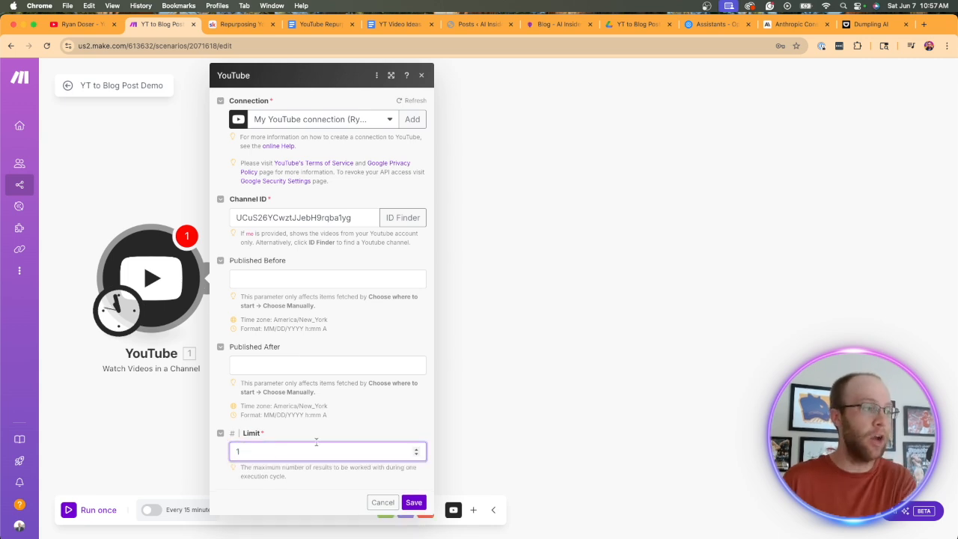
click(414, 502)
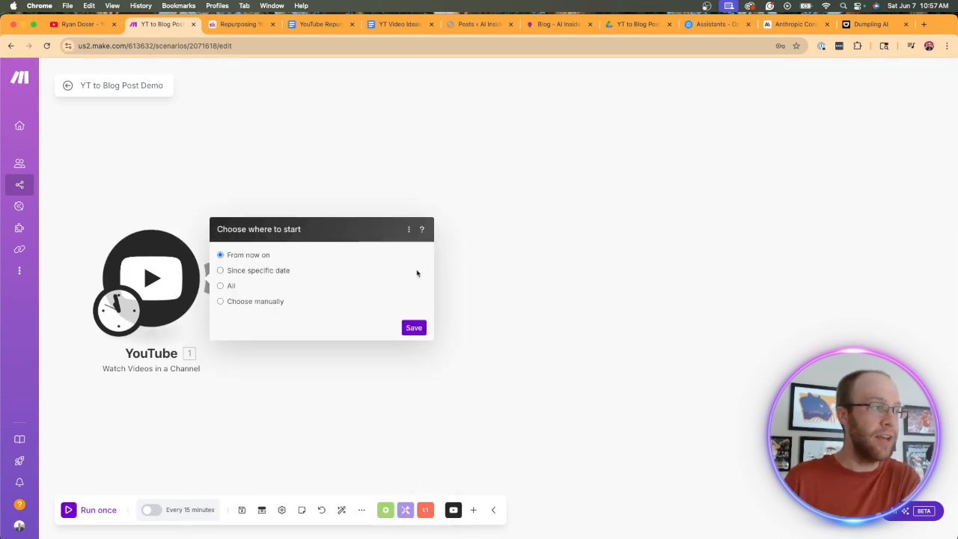
click(414, 328)
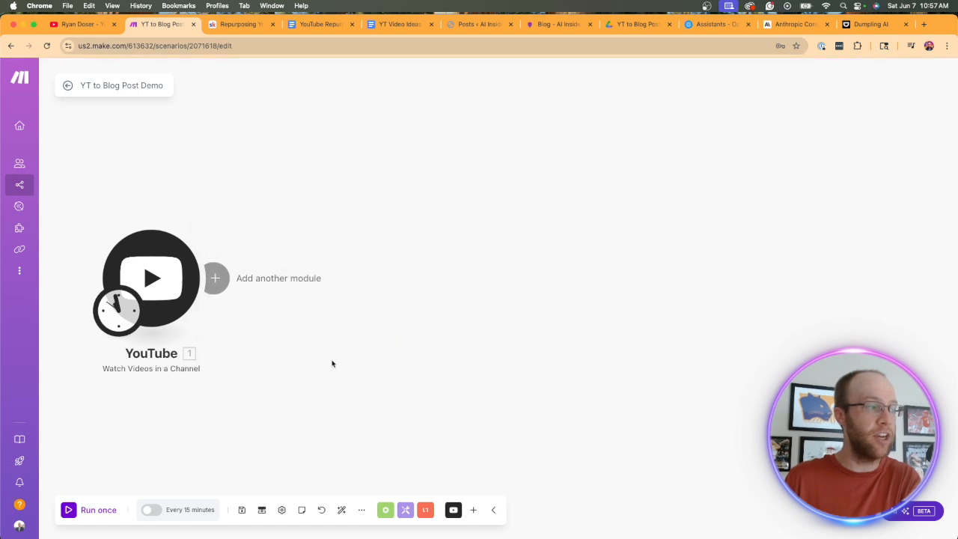
click(247, 513)
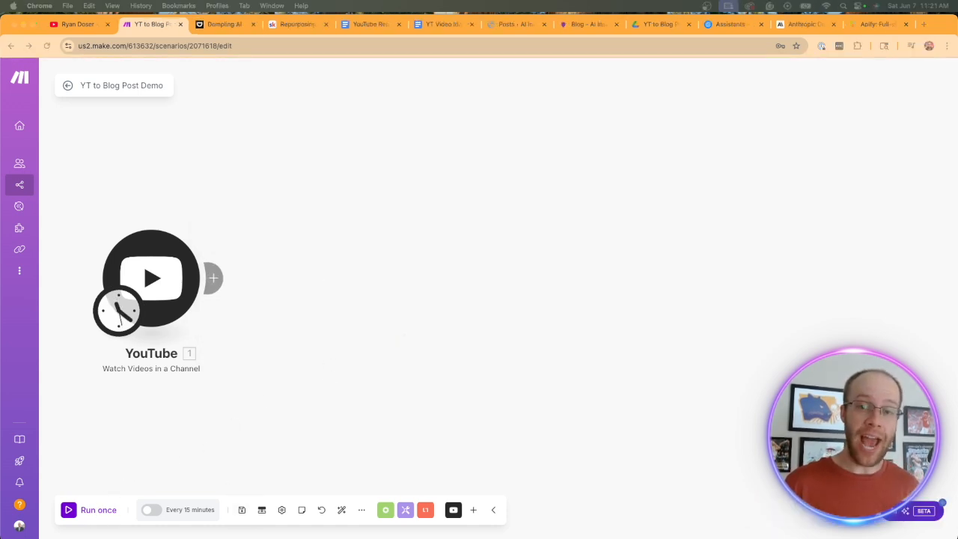
Start adding a module after the YouTube trigger and search the available apps for "dumpling".
click(214, 280)
text(dumpling)
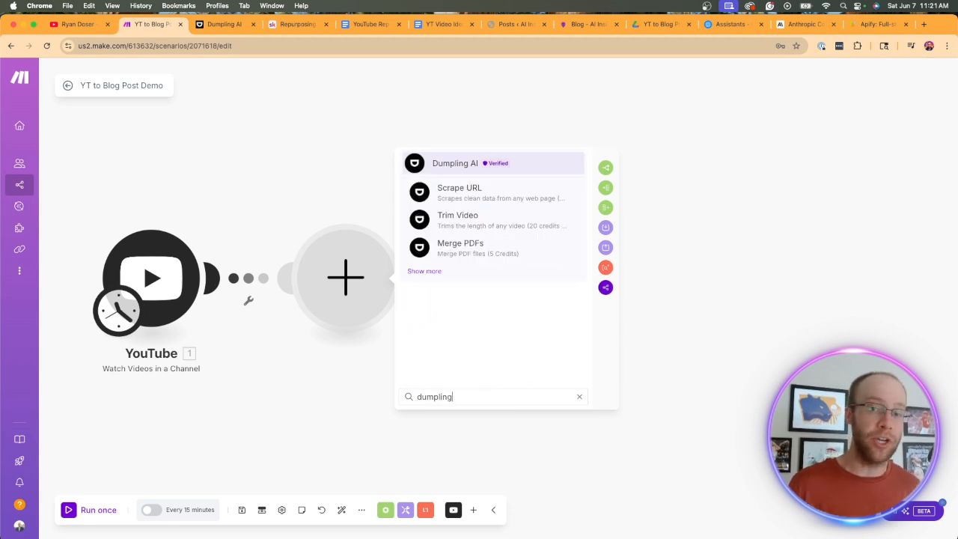
Replace the app search with "apify" to look at the Apify modules, and clear the search again.
key(BackSpace)
key(BackSpace)
key(BackSpace)
key(BackSpace)
key(BackSpace)
key(BackSpace)
key(BackSpace)
key(BackSpace)
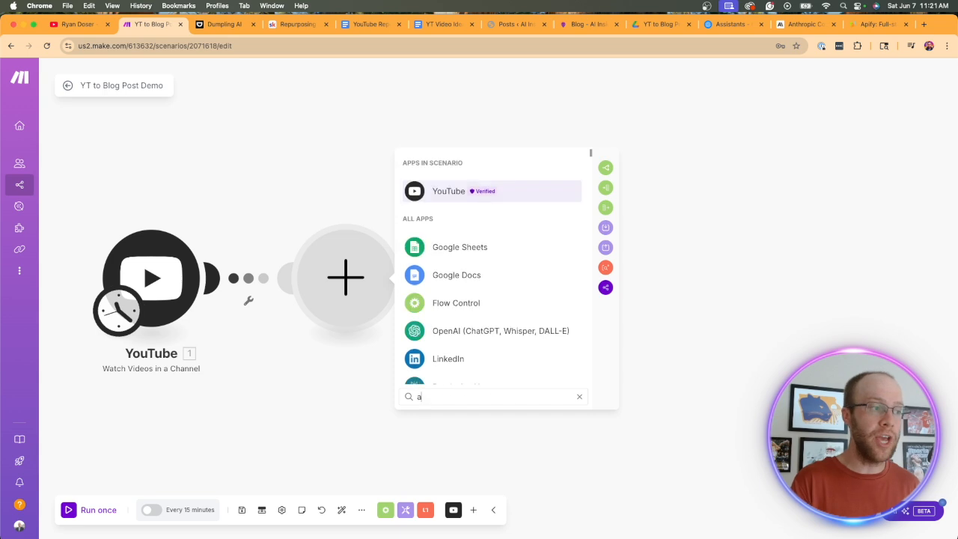
text(apify)
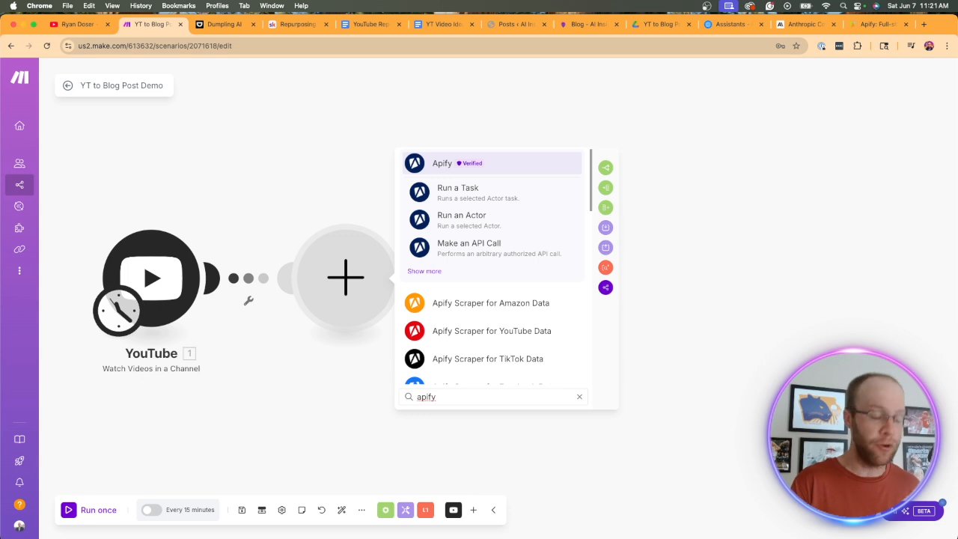
key(BackSpace)
key(BackSpace)
key(BackSpace)
key(BackSpace)
key(BackSpace)
Find Dumpling AI and add its "Get YouTube Transcript" module after the YouTube trigger.
text(dumpling)
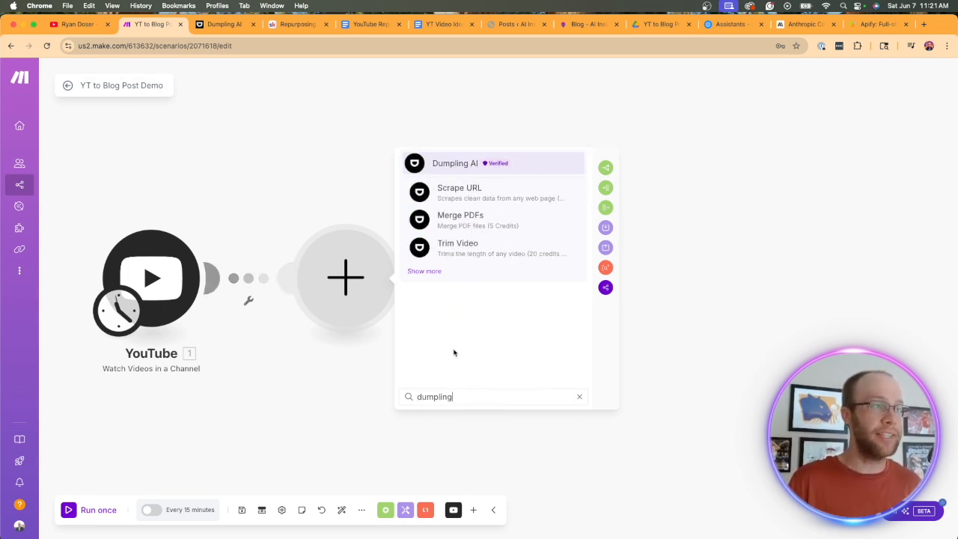
click(431, 172)
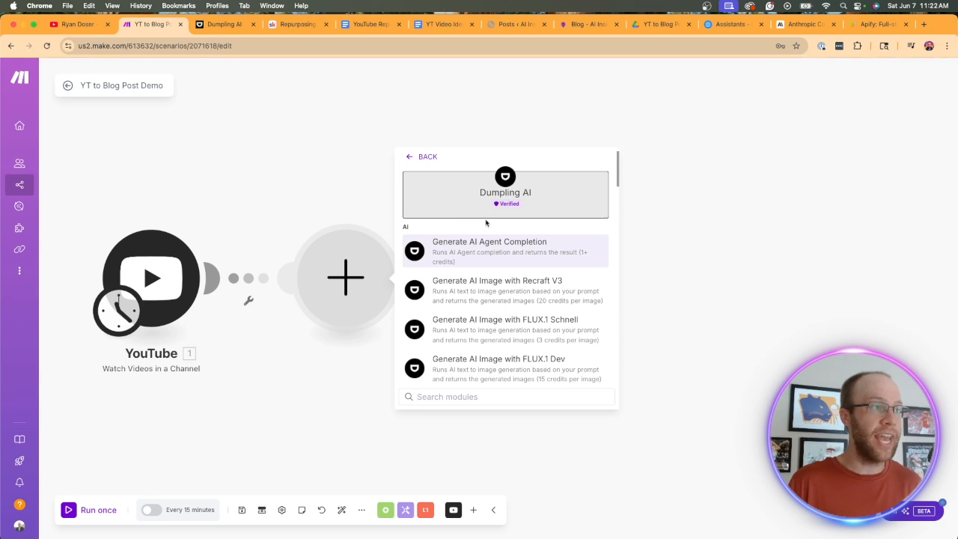
scroll(514, 251, down, 3)
scroll(514, 251, down, 5)
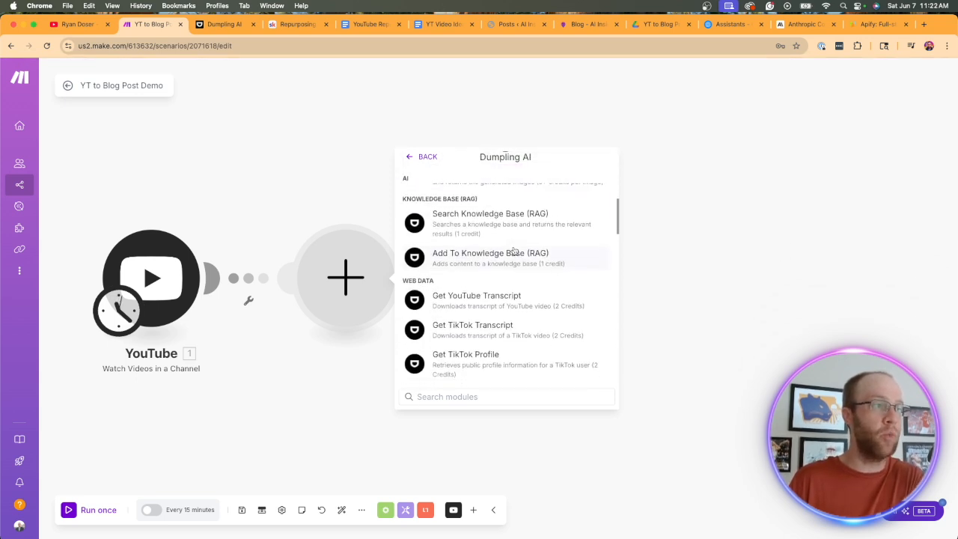
drag(429, 243, 409, 244)
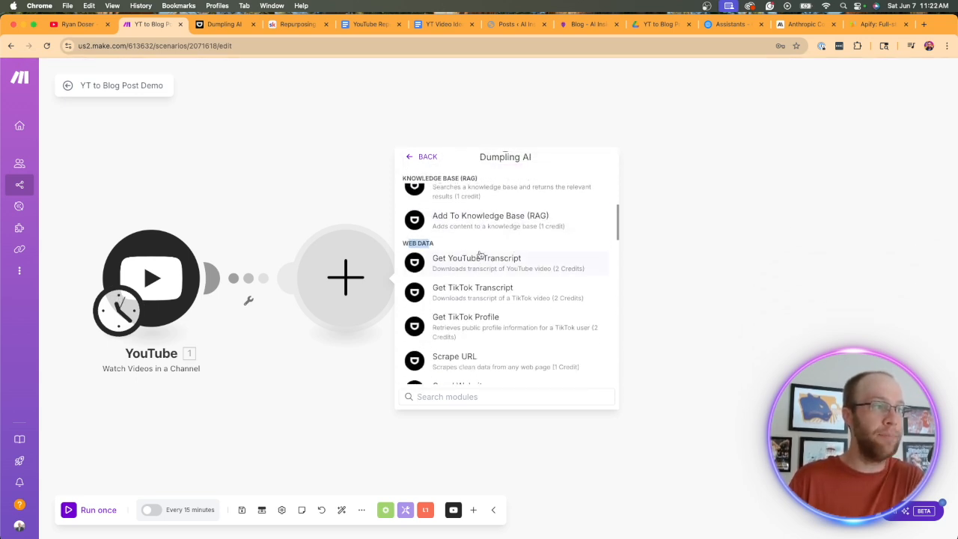
click(482, 267)
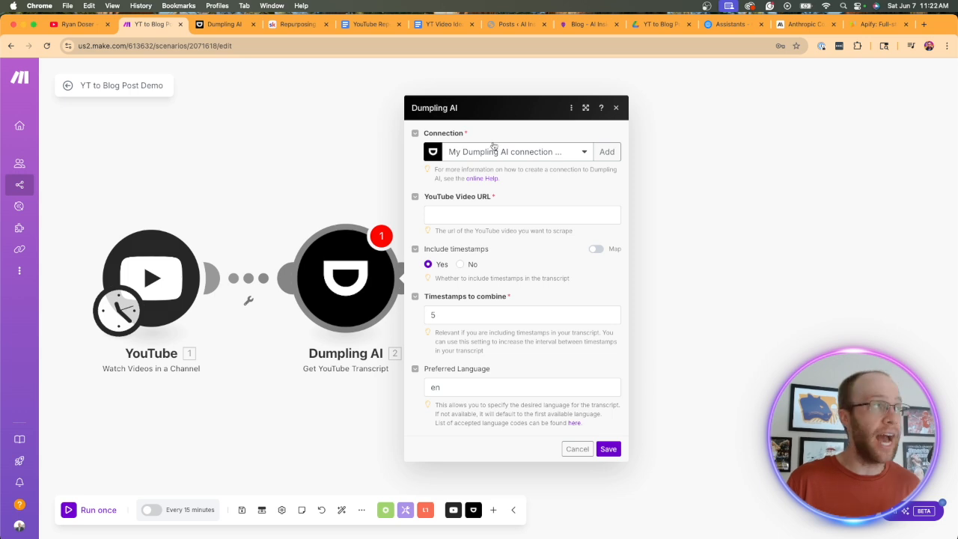
Switch to the Dumpling AI site and review its monthly subscription plans and the account's credit usage.
click(225, 24)
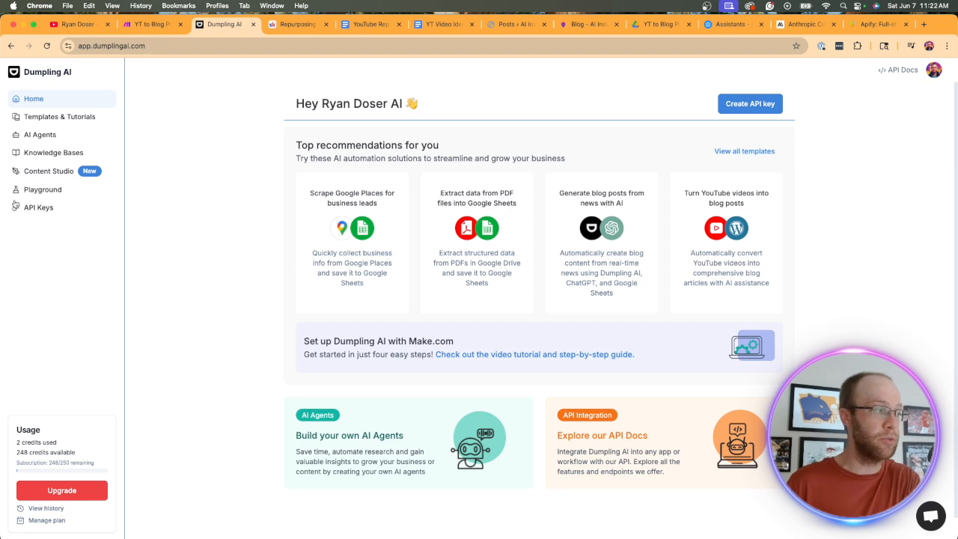
click(531, 271)
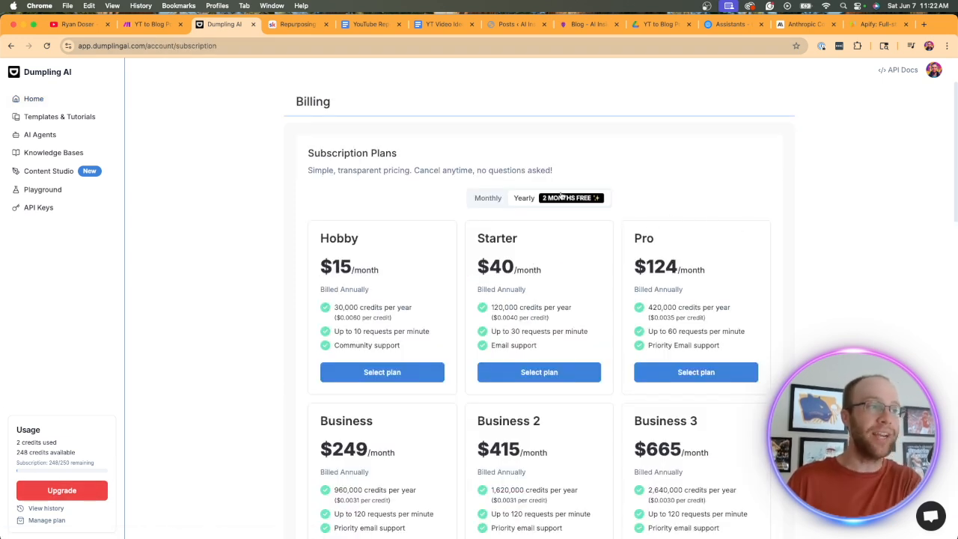
click(485, 199)
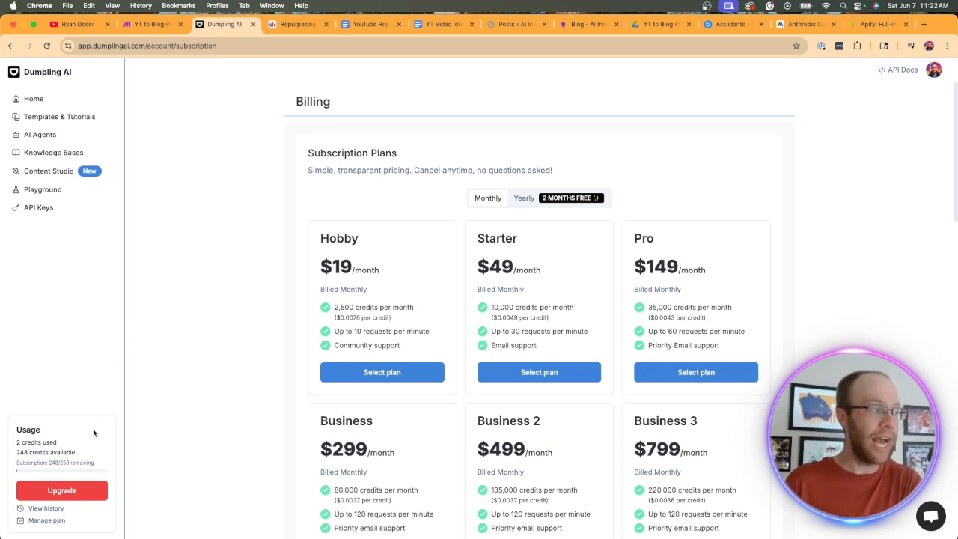
drag(96, 466, 48, 461)
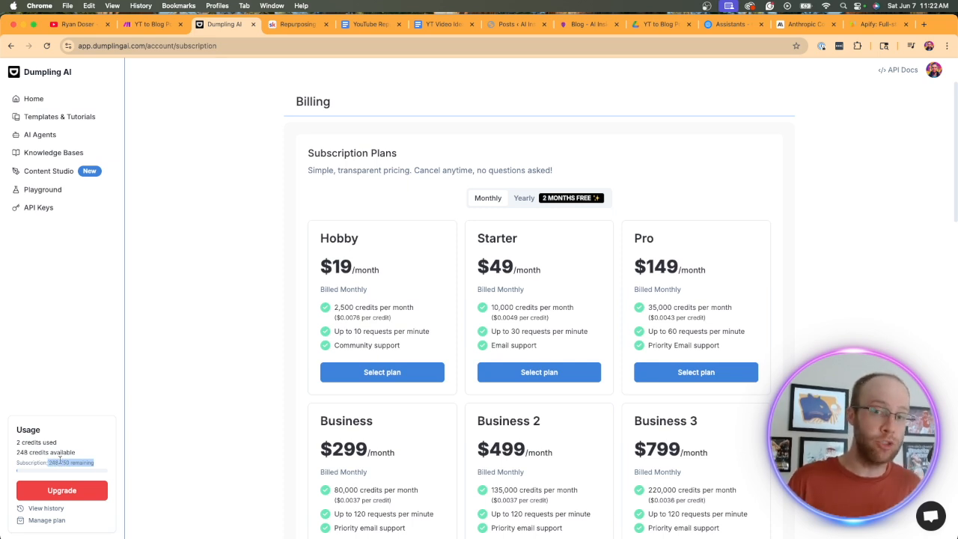
drag(68, 446, 15, 442)
click(82, 447)
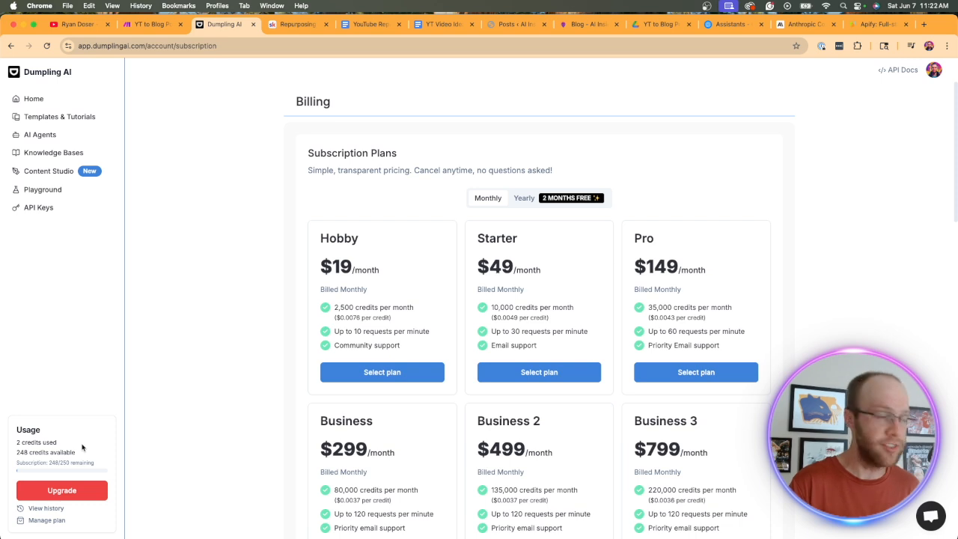
Start a new Dumpling AI connection in Make, and generate and copy a Dumpling AI API key named "Test Key".
click(153, 23)
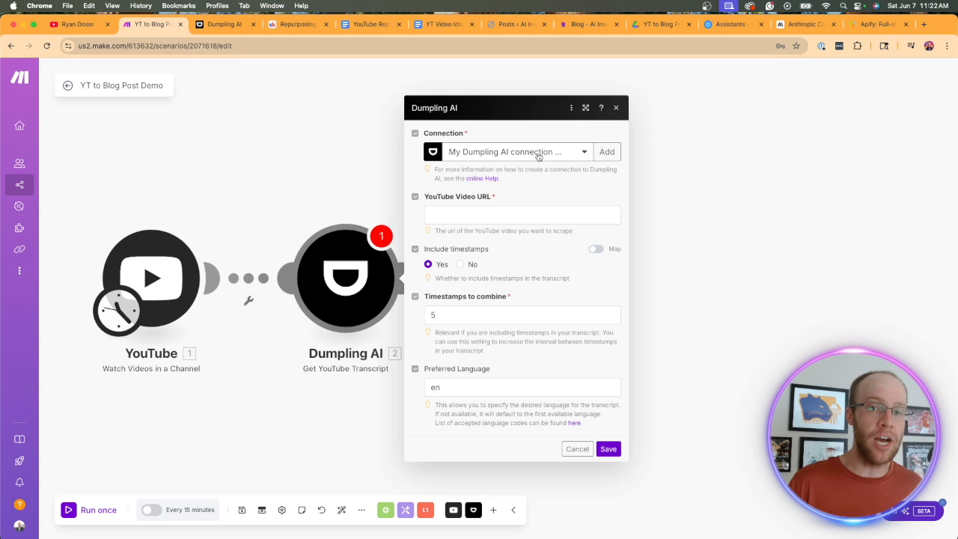
click(603, 154)
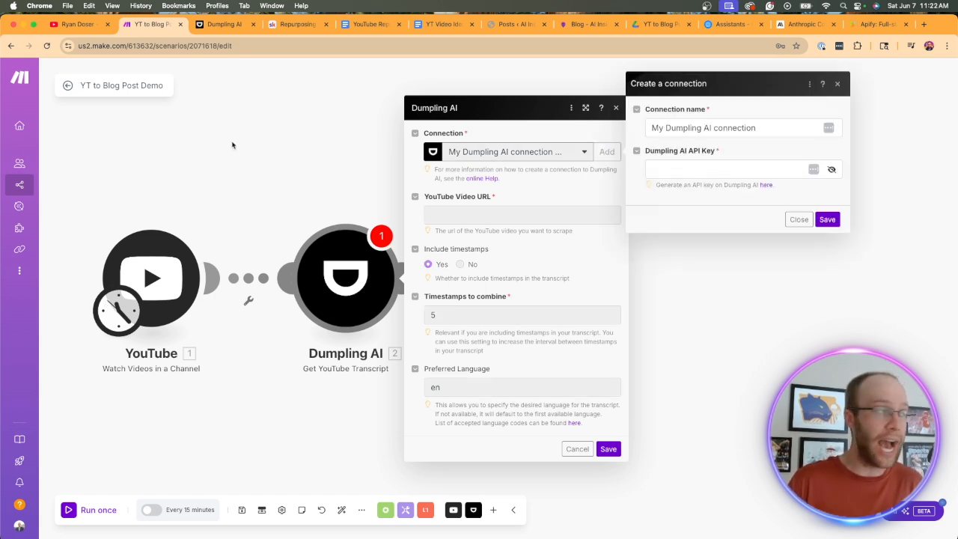
click(223, 24)
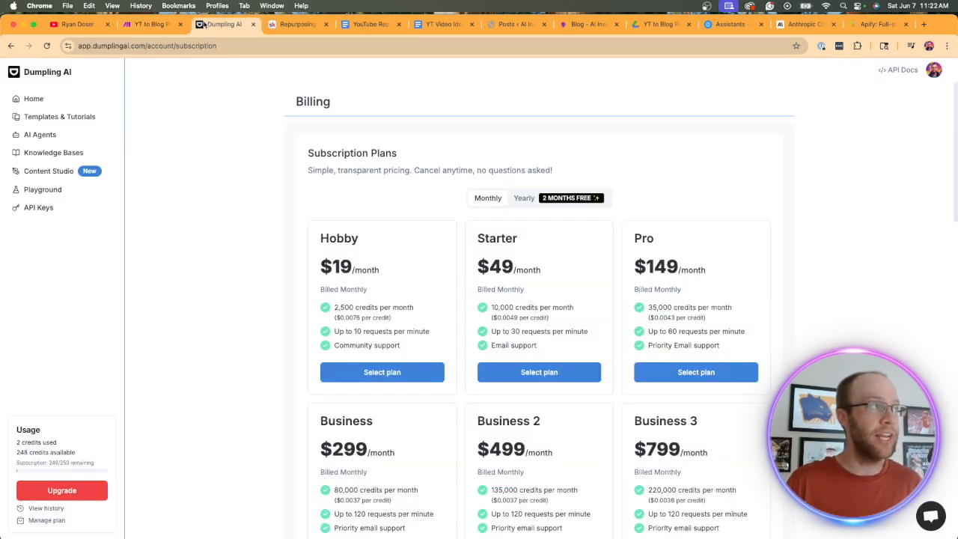
click(40, 209)
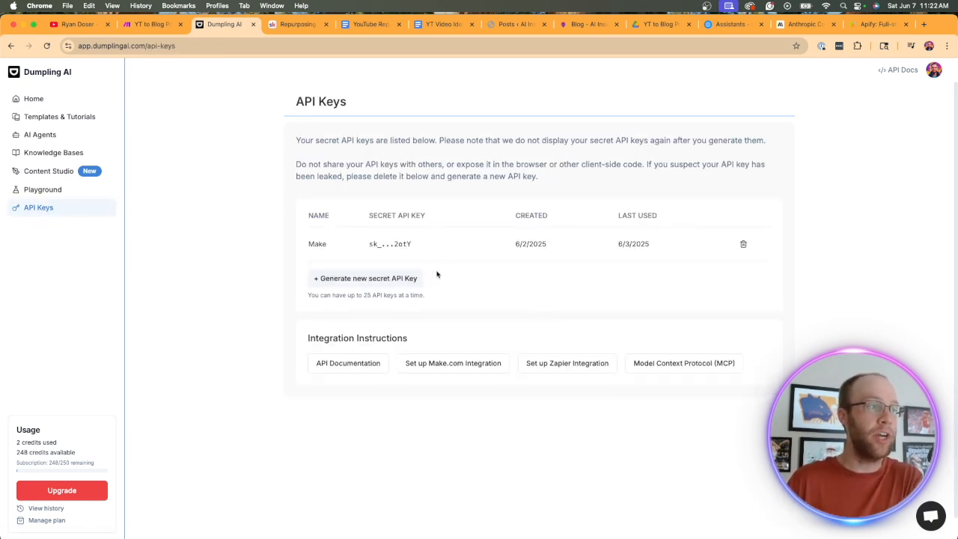
click(364, 280)
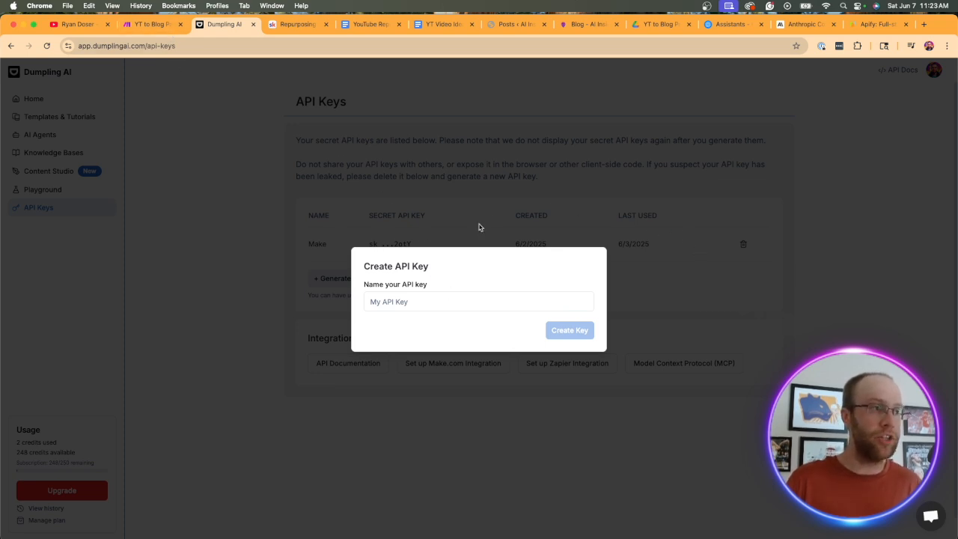
click(444, 298)
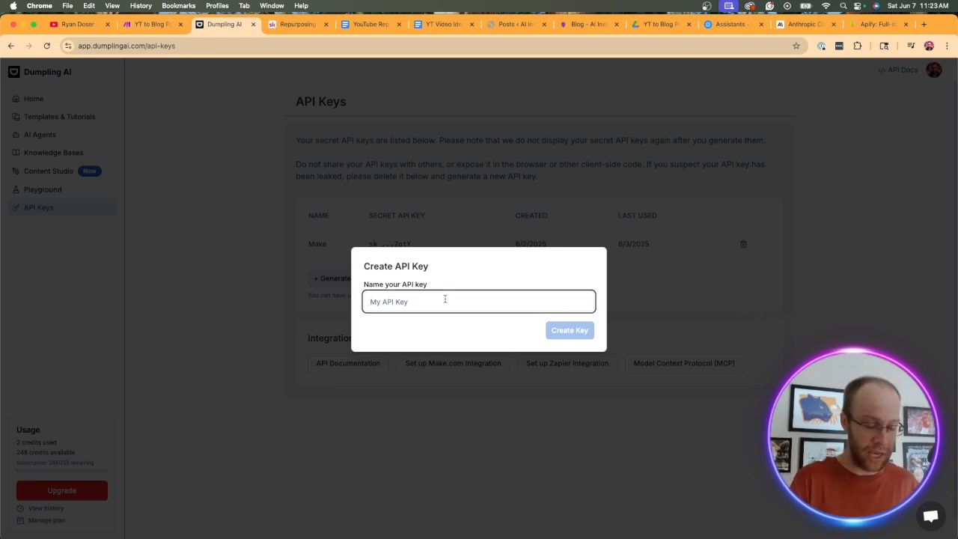
text(Test Key)
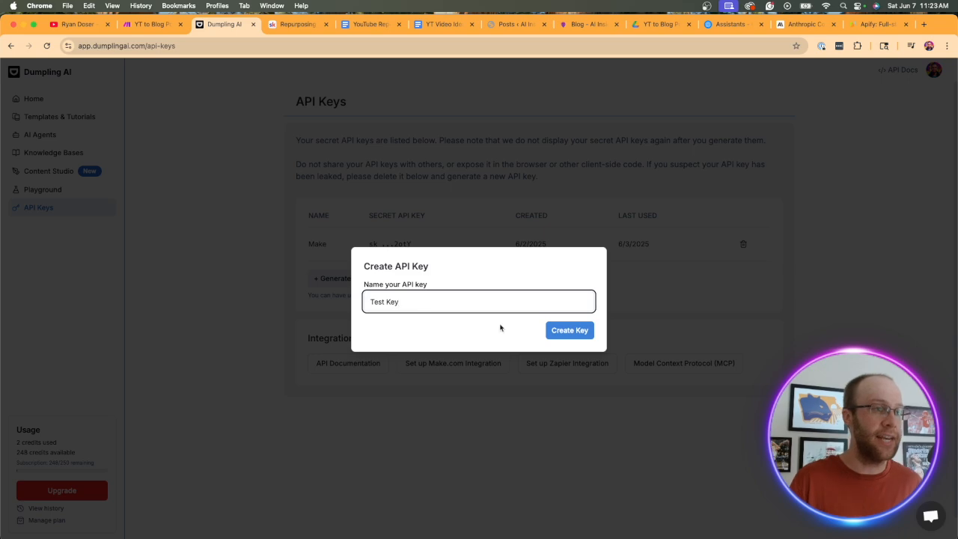
click(566, 332)
click(583, 311)
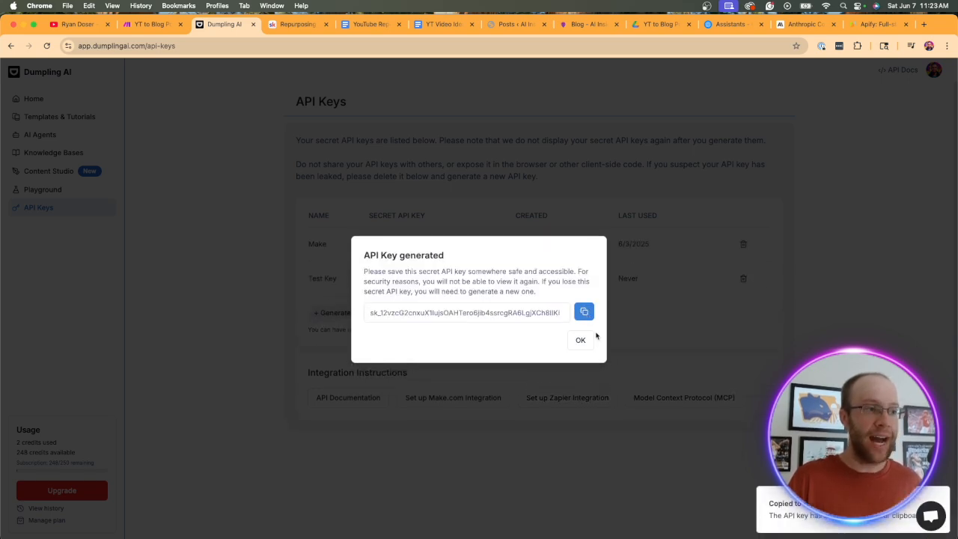
click(580, 340)
Return to the Make scenario and dismiss the new Dumpling AI connection form.
click(151, 24)
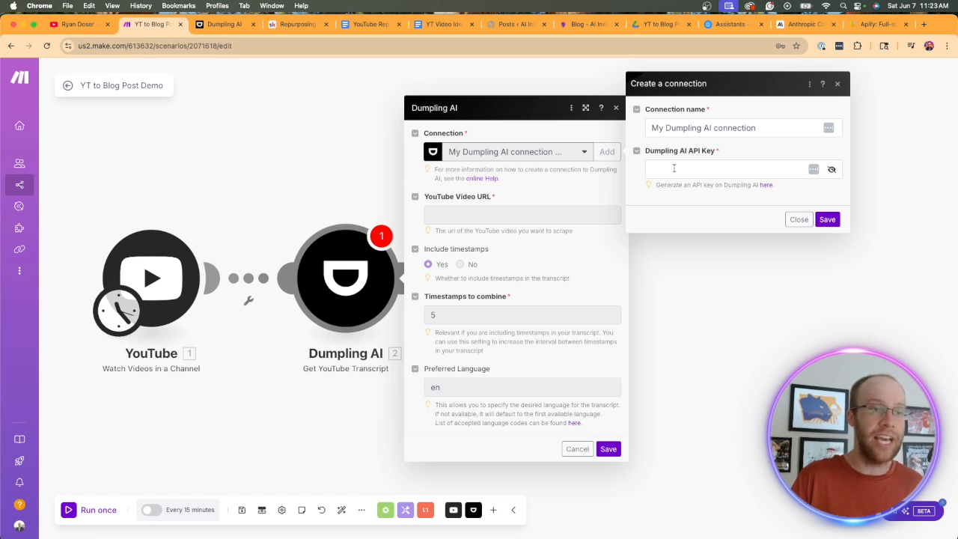
click(837, 84)
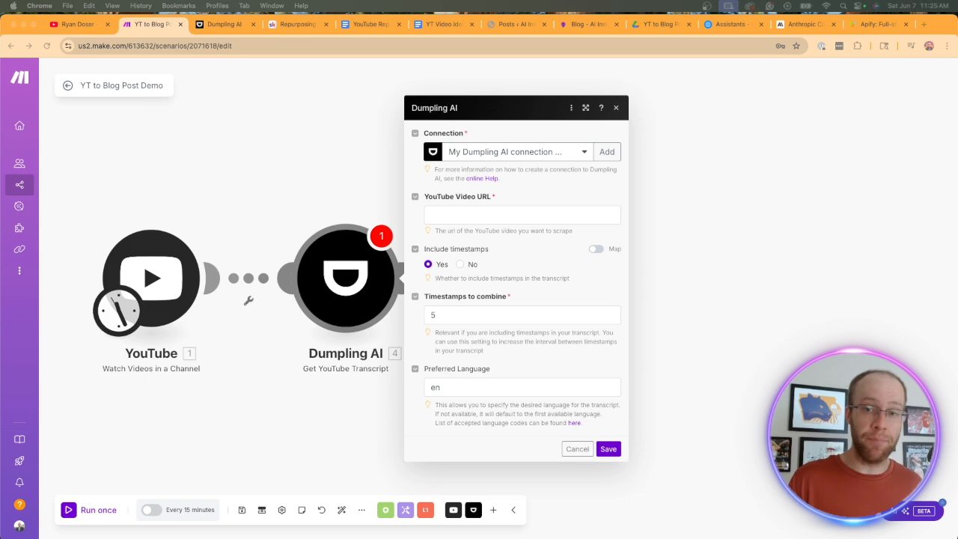
click(493, 217)
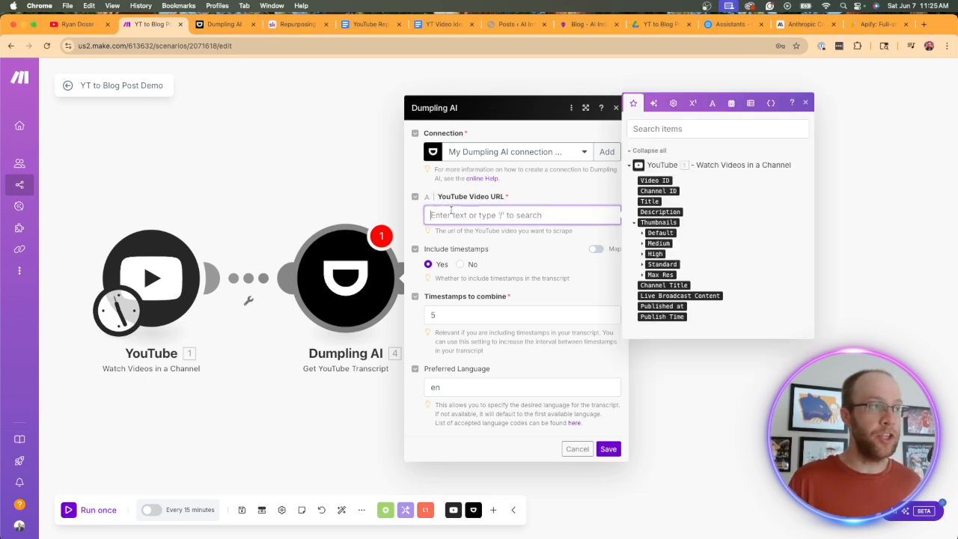
key(ctrl+v)
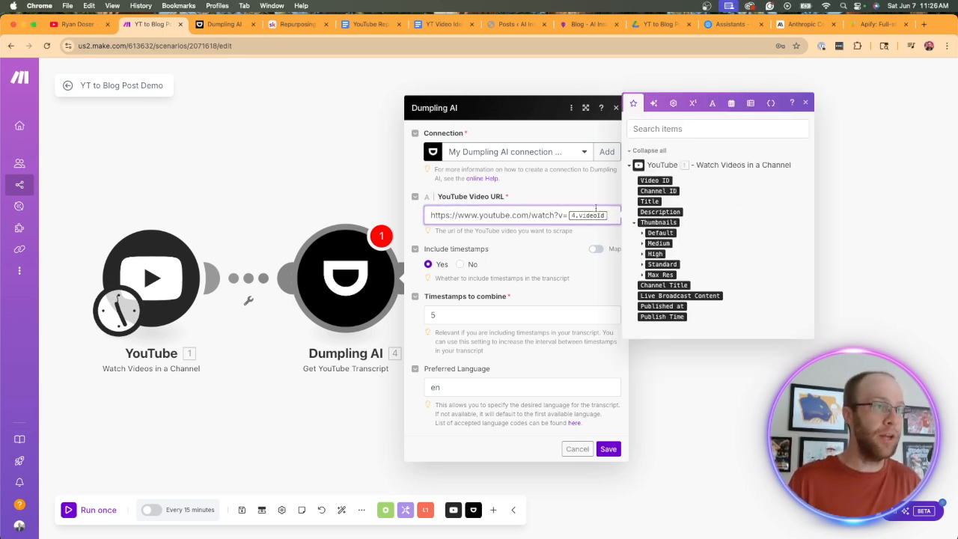
key(BackSpace)
key(BackSpace)
key(BackSpace)
key(BackSpace)
key(BackSpace)
key(BackSpace)
key(BackSpace)
key(BackSpace)
key(BackSpace)
key(BackSpace)
key(BackSpace)
drag(431, 215, 567, 217)
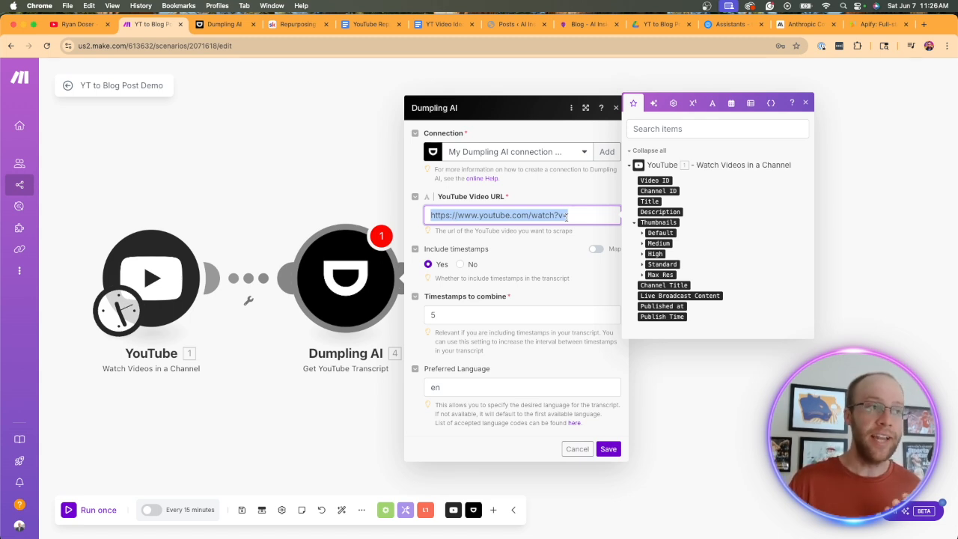
click(581, 216)
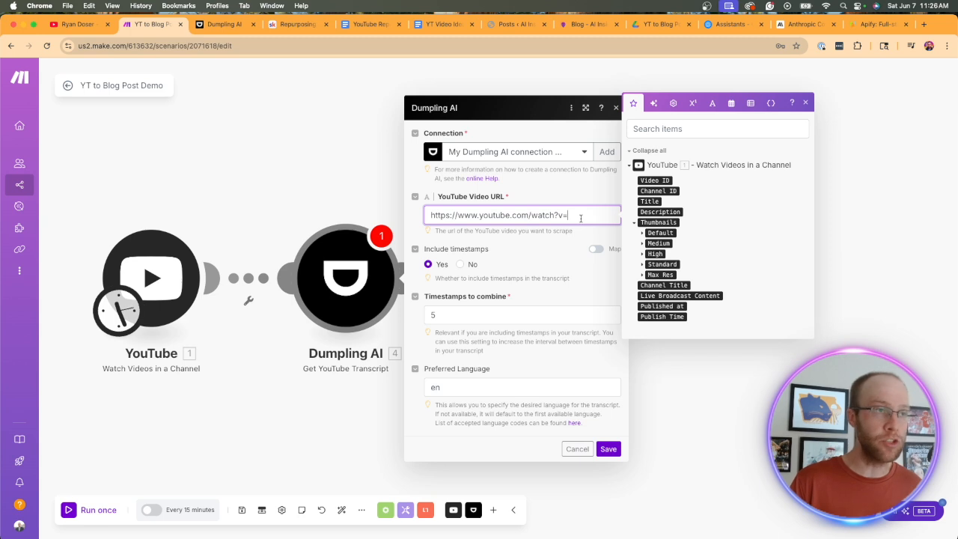
Append the YouTube trigger's Video ID to the video URL, and save the module and the scenario.
click(653, 180)
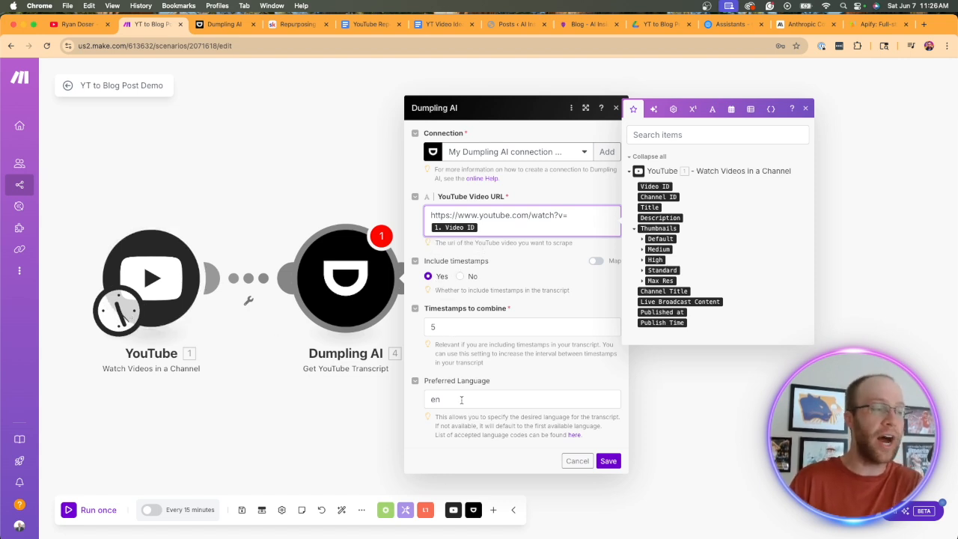
click(606, 460)
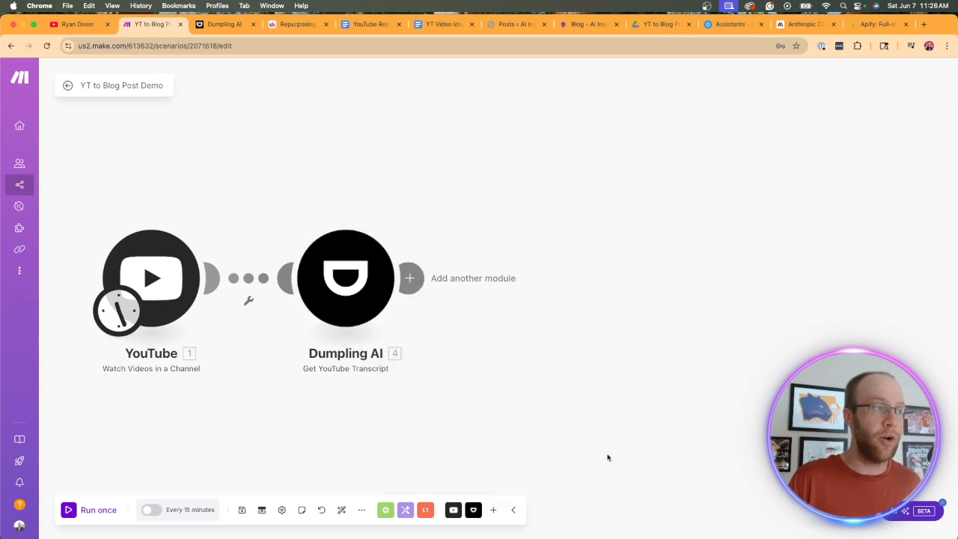
click(241, 511)
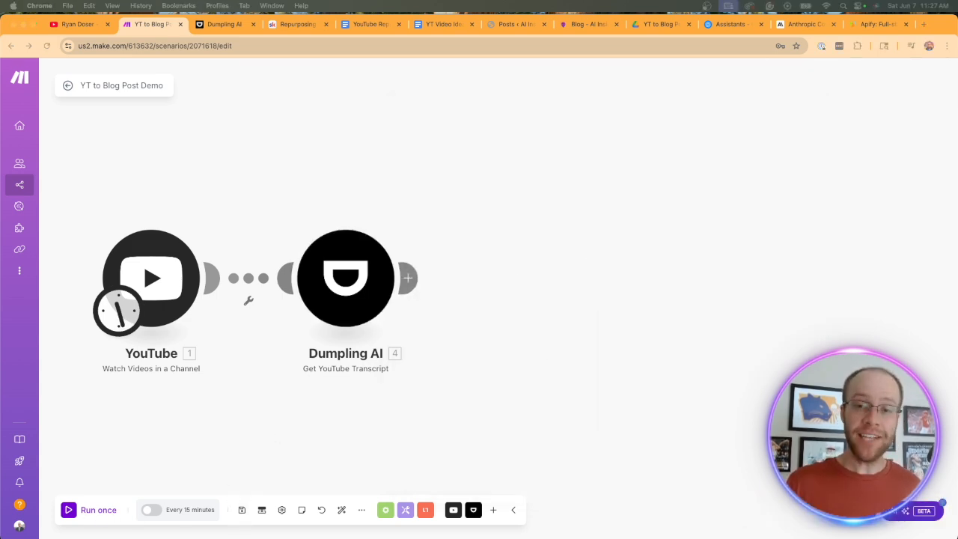
Add a Flow Control Router after the Dumpling AI module.
click(624, 351)
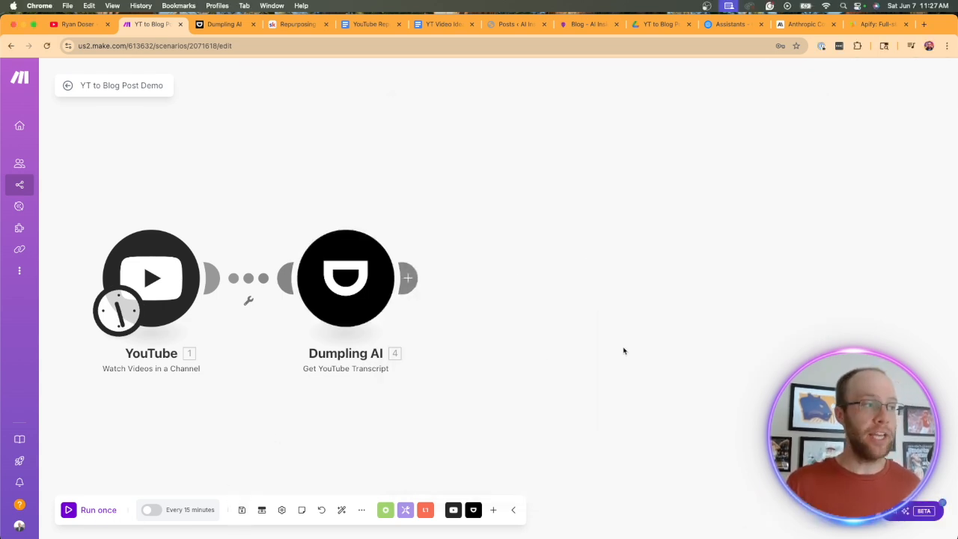
click(408, 283)
text(router)
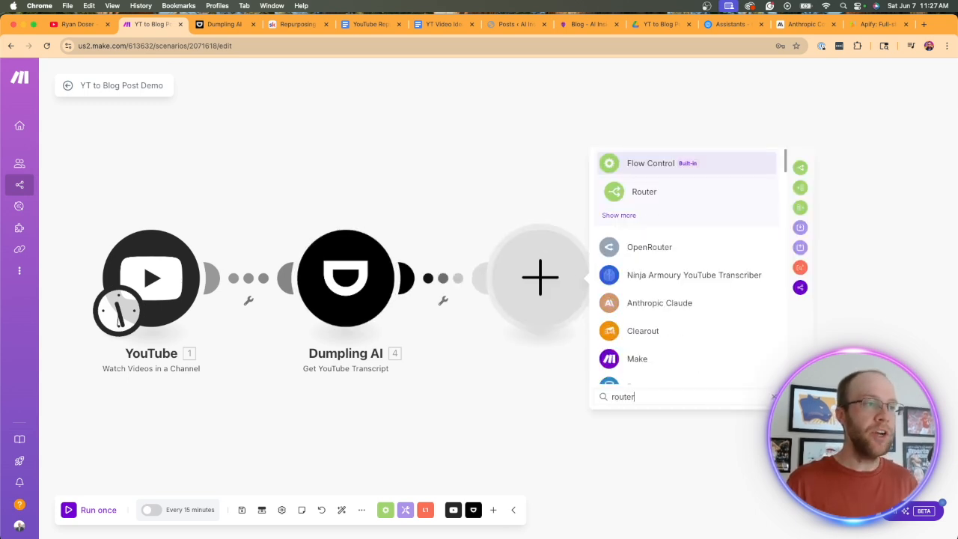
click(643, 192)
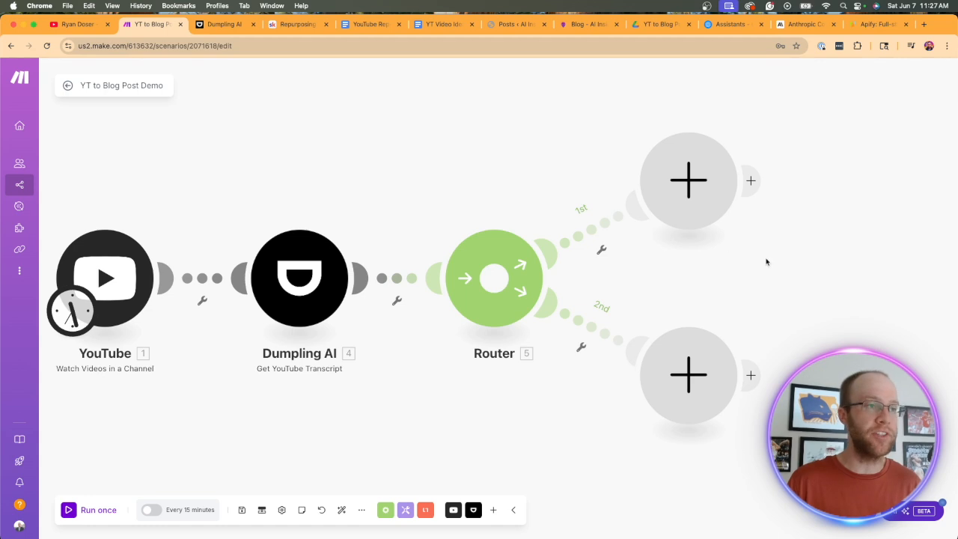
Open the app selection for the empty module on the router's first route.
drag(751, 273, 609, 269)
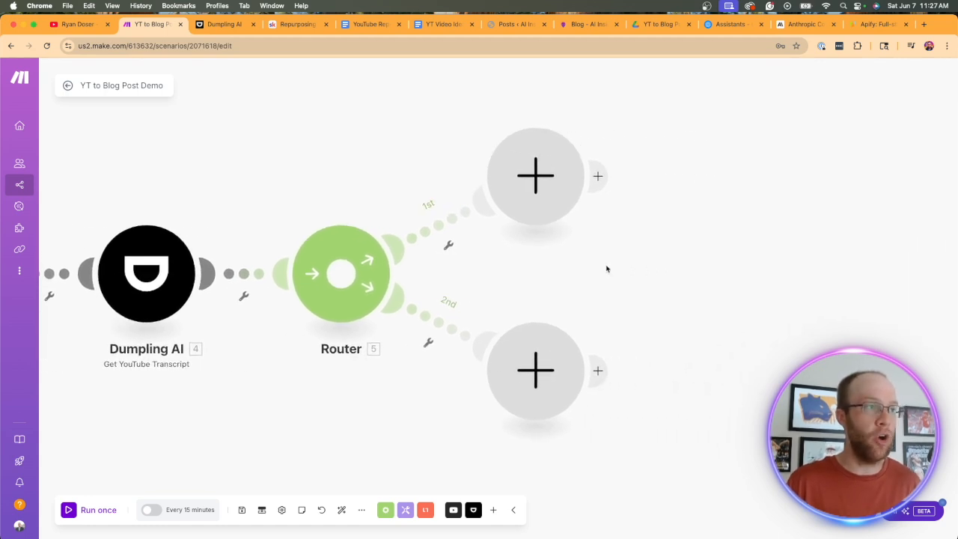
click(540, 178)
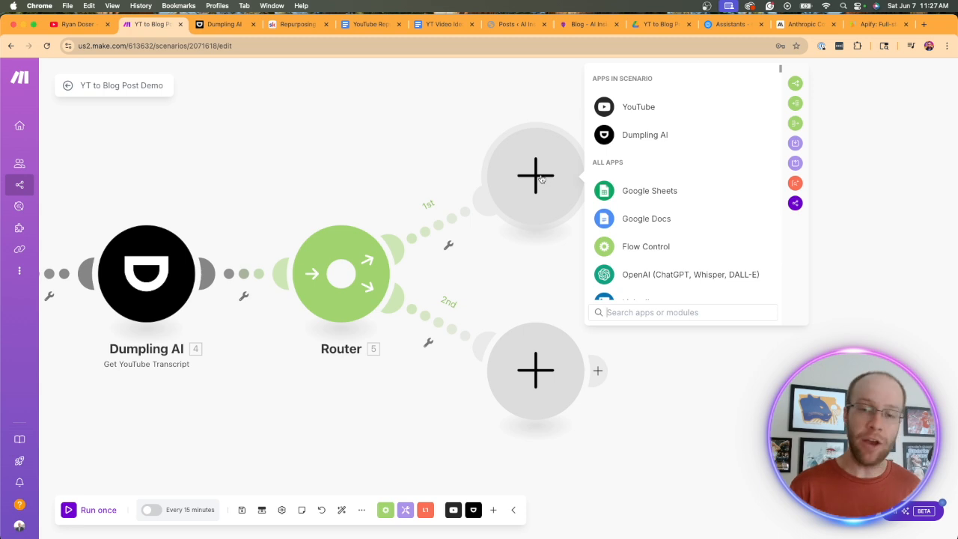
text(openai)
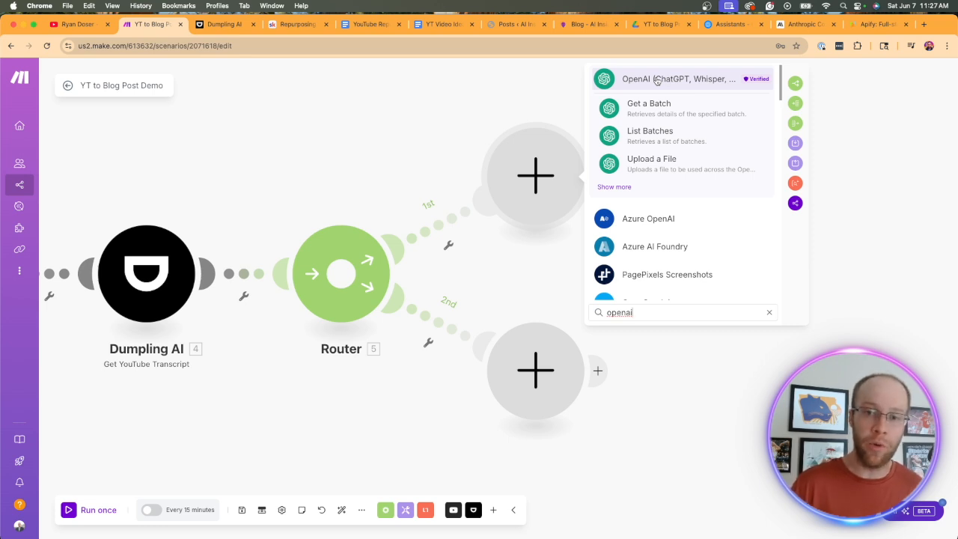
key(BackSpace)
key(BackSpace)
key(BackSpace)
key(BackSpace)
key(BackSpace)
key(BackSpace)
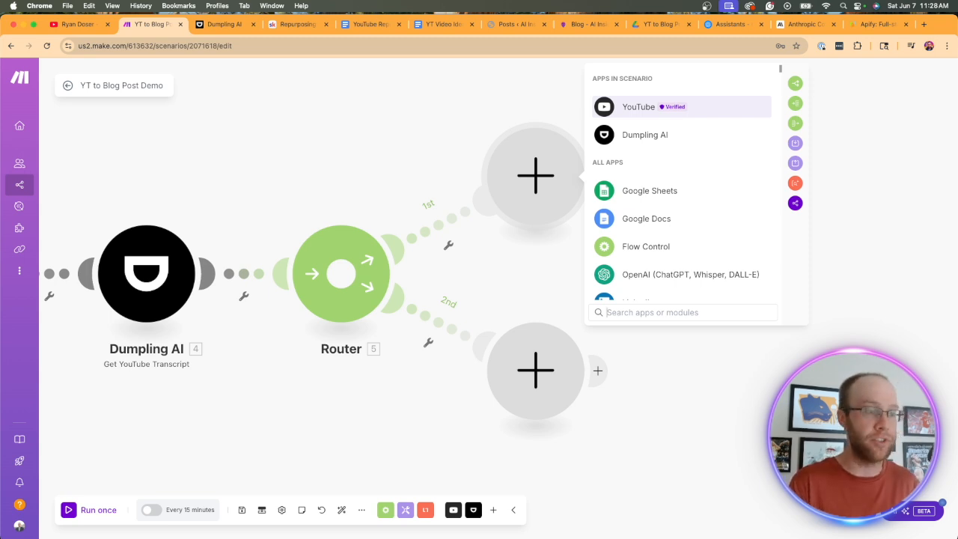
Search for claude and add the Anthropic Claude Create a Prompt module to the router's first route.
text(claude)
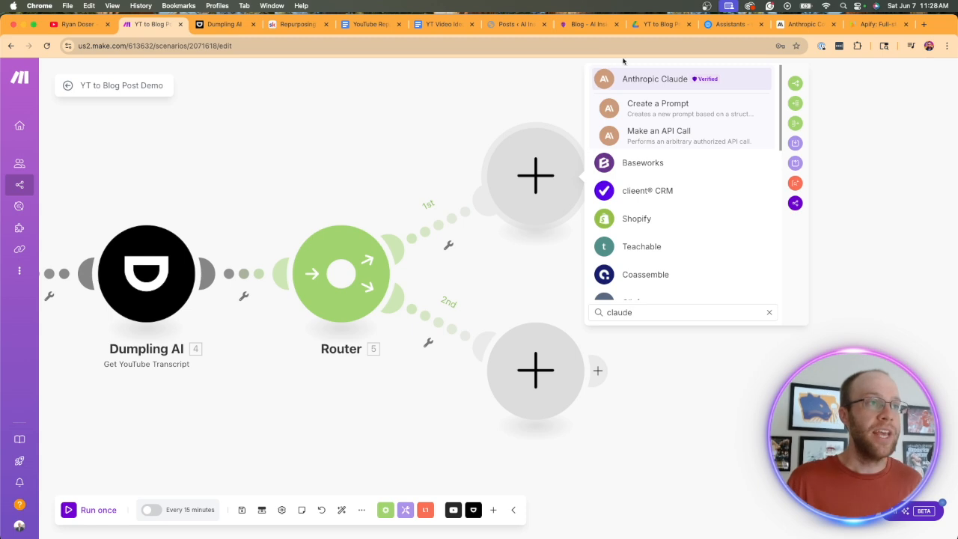
click(663, 79)
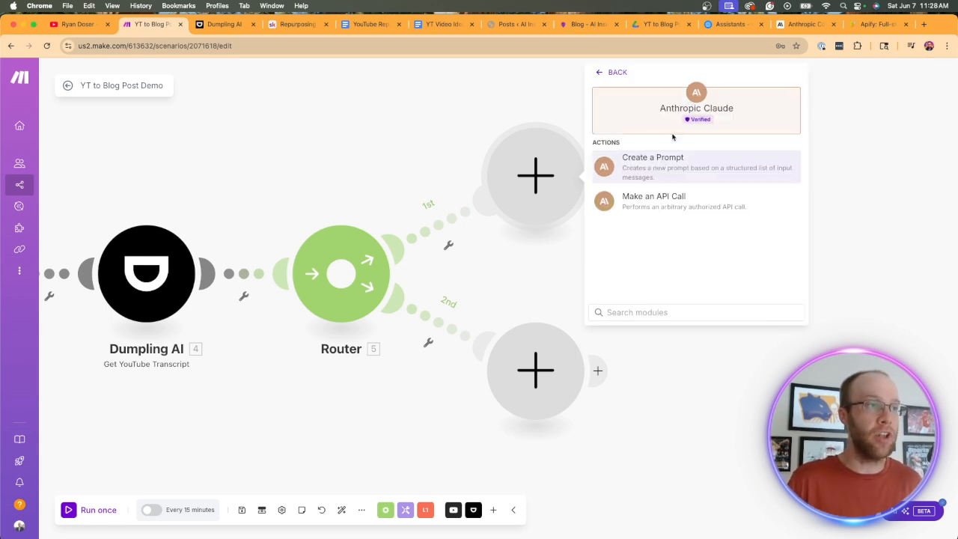
click(636, 166)
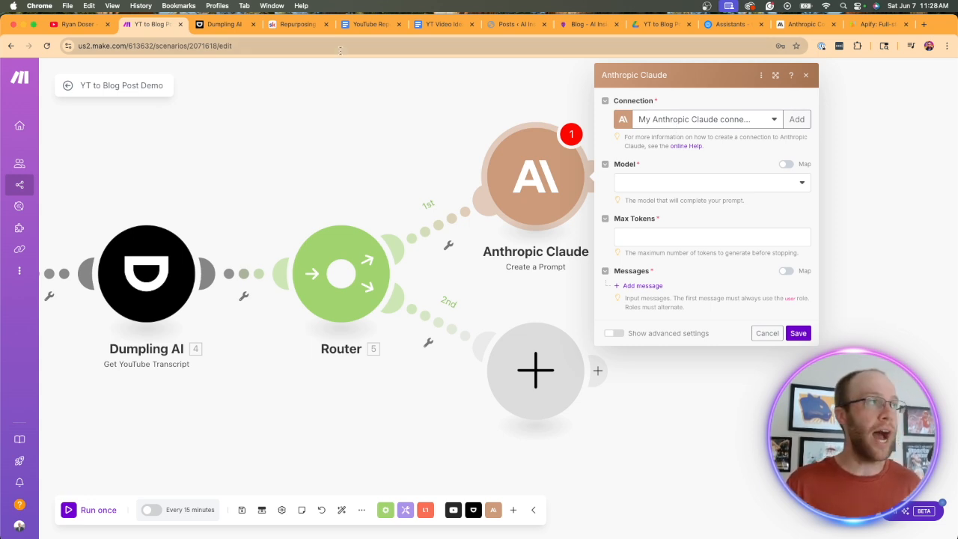
Switch to the Anthropic Console at console.anthropic.com and open the organization's API keys settings.
click(796, 24)
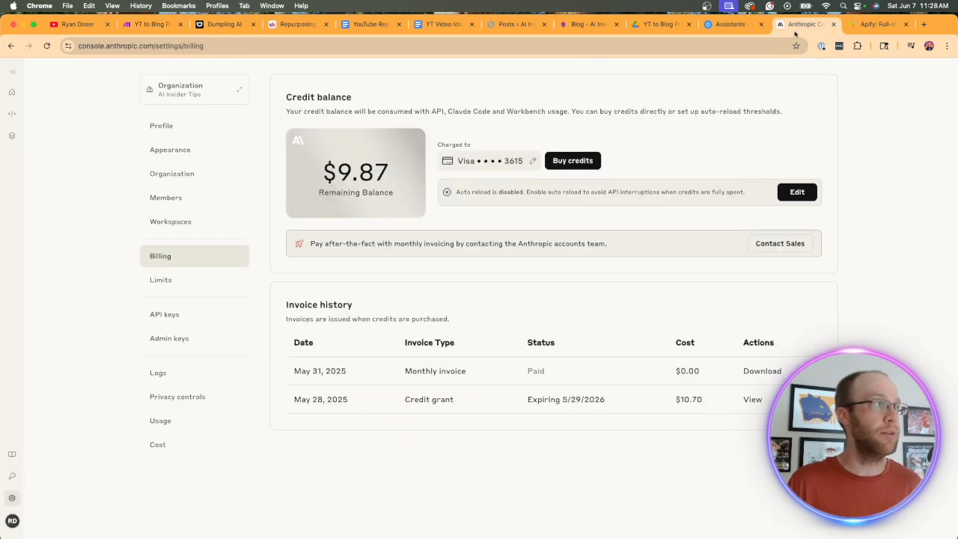
click(117, 45)
double_click(117, 45)
click(249, 44)
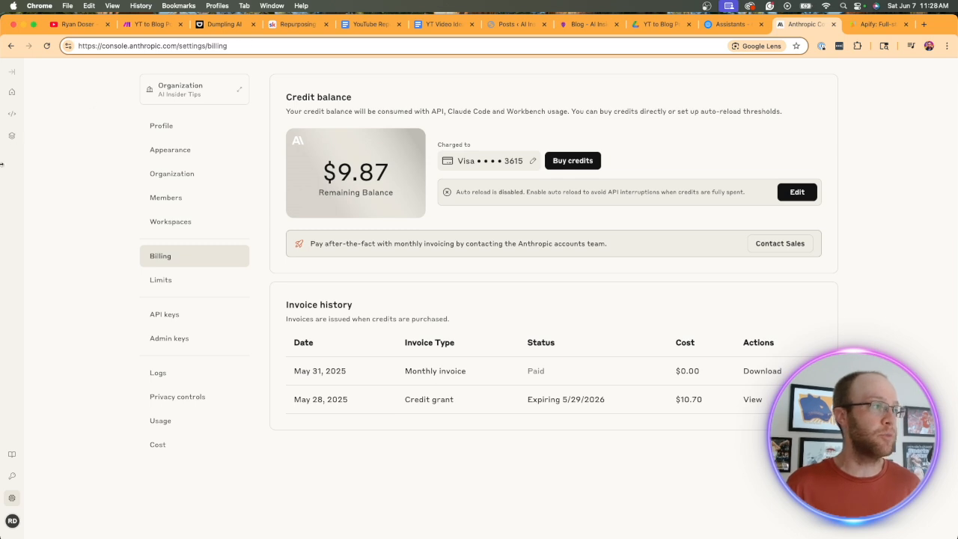
click(72, 187)
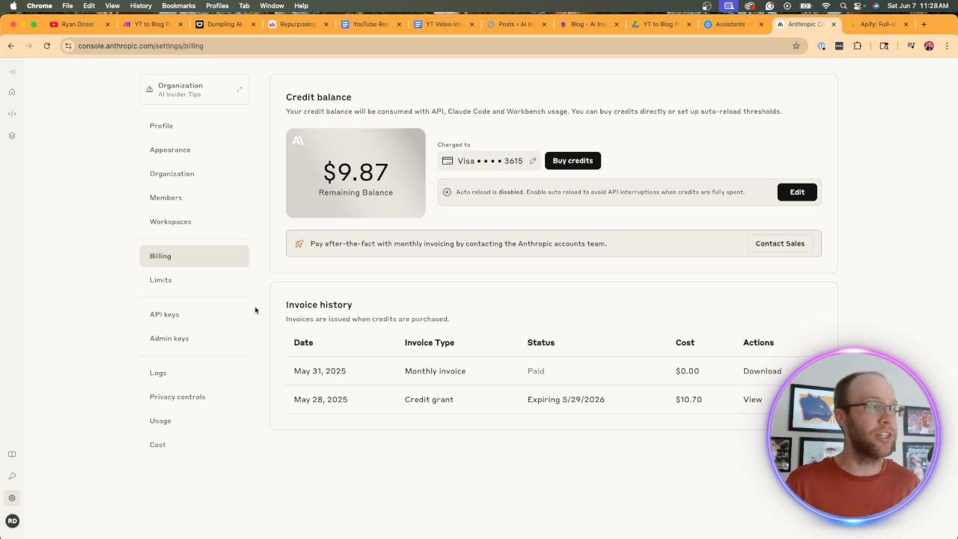
click(173, 317)
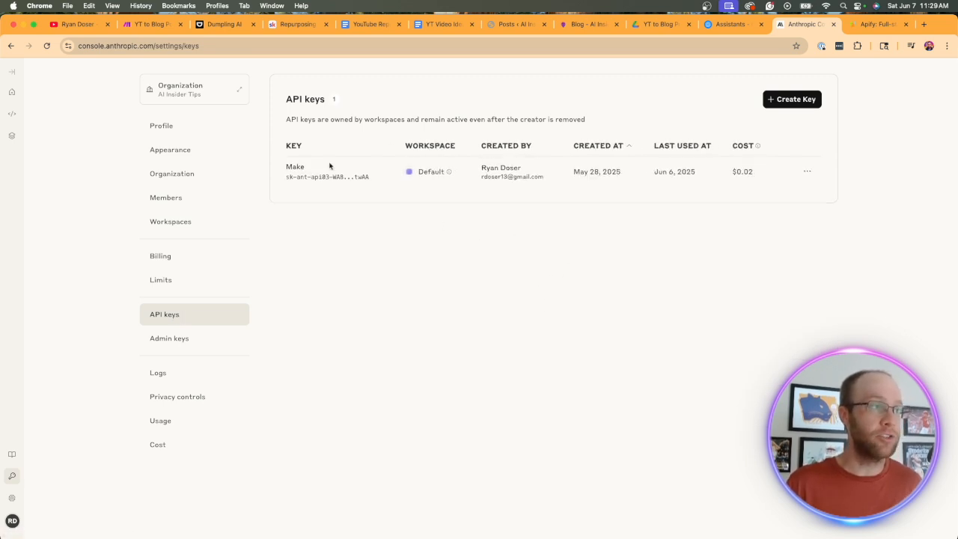
Create an API key named make demo in the Default workspace and copy the key.
click(797, 103)
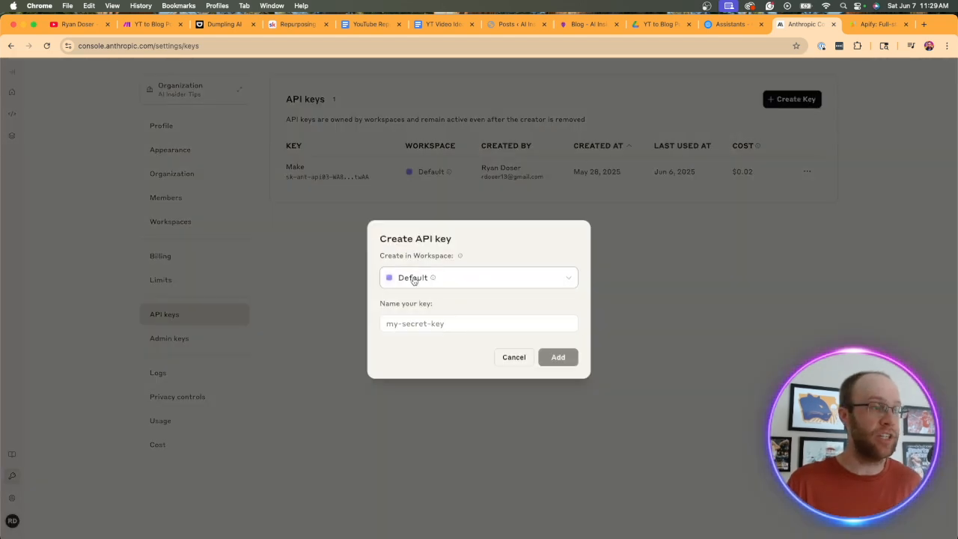
click(430, 325)
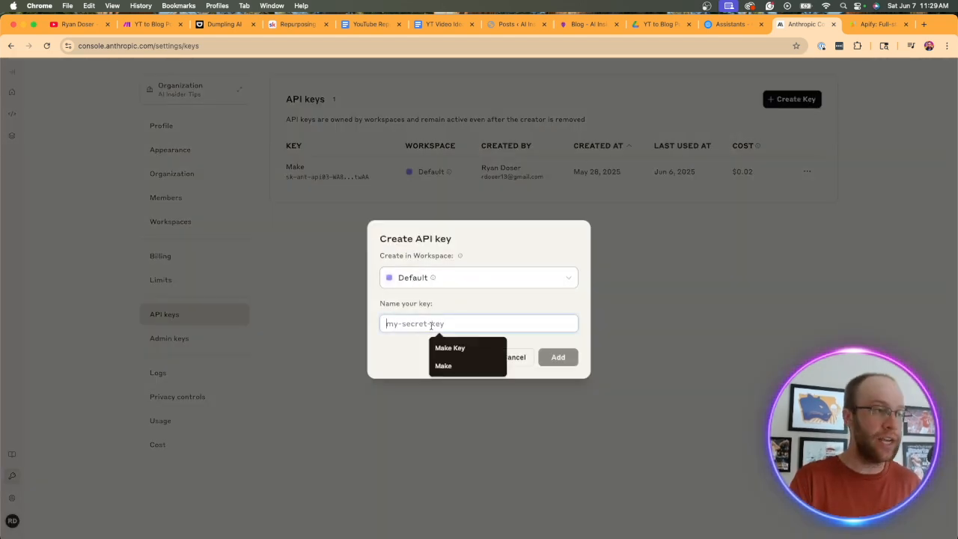
text(make)
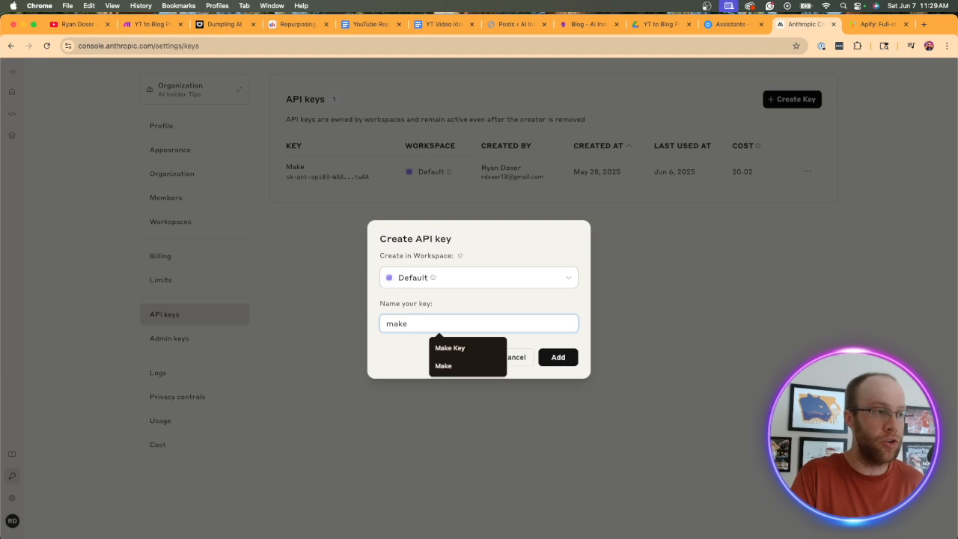
text( demo)
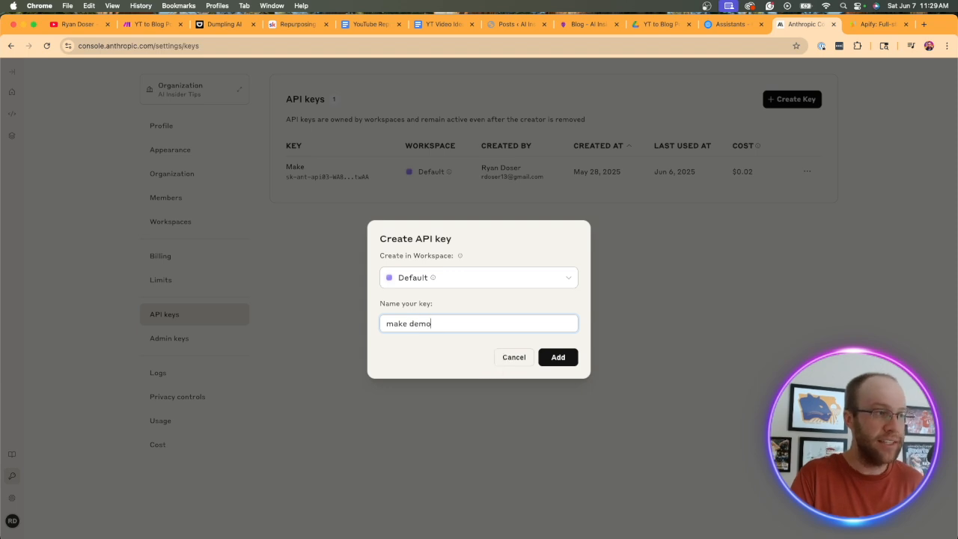
click(558, 357)
click(550, 322)
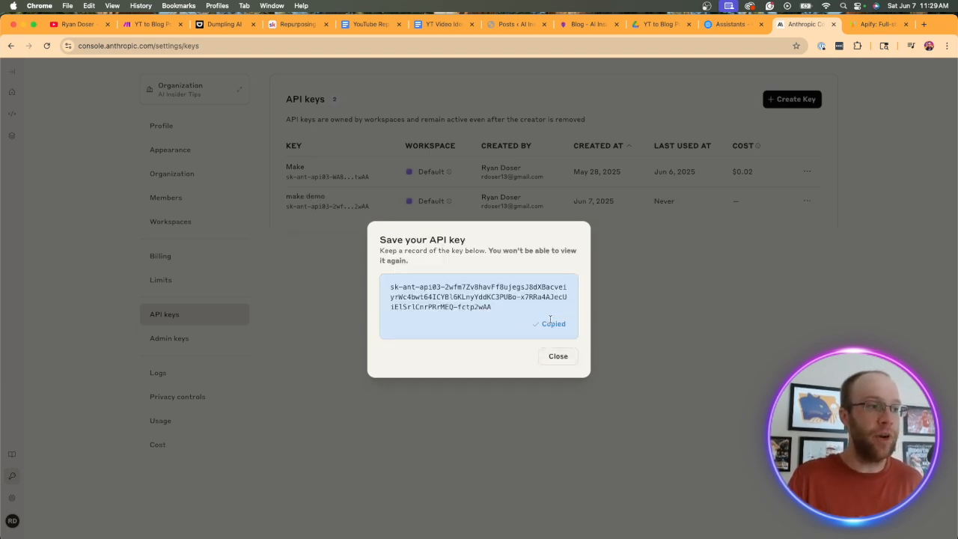
click(571, 357)
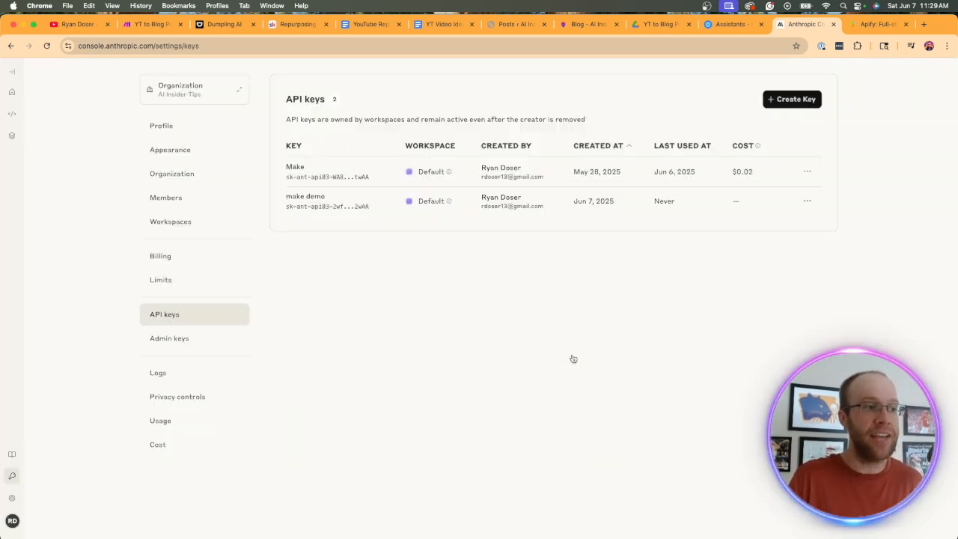
Return to the Make scenario, add a new Anthropic Claude connection with the copied API key, and save it.
click(147, 24)
click(786, 121)
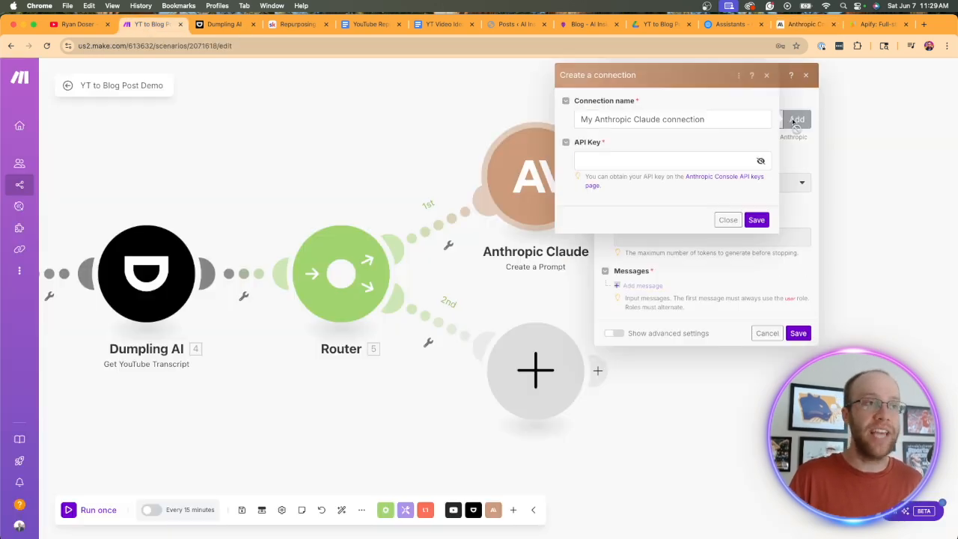
click(615, 162)
key(super+v)
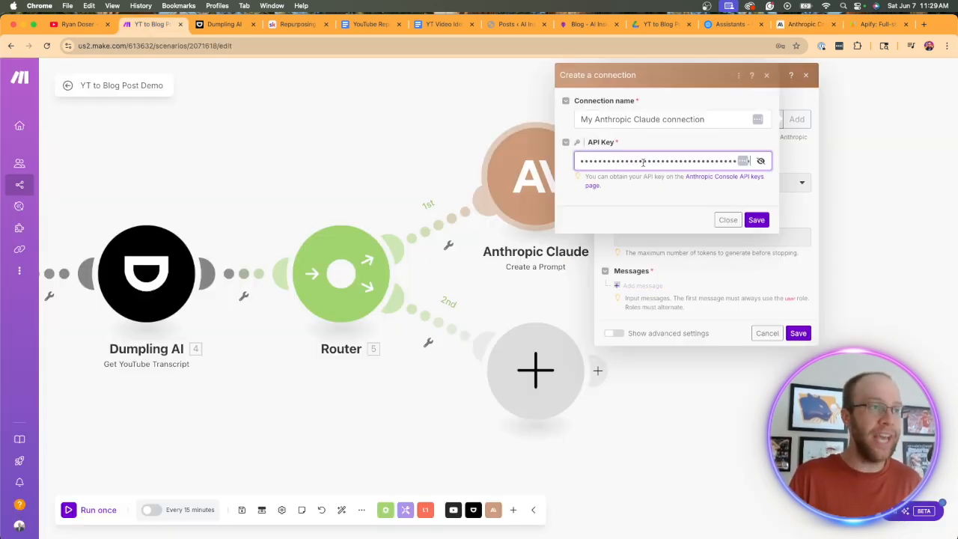
click(754, 219)
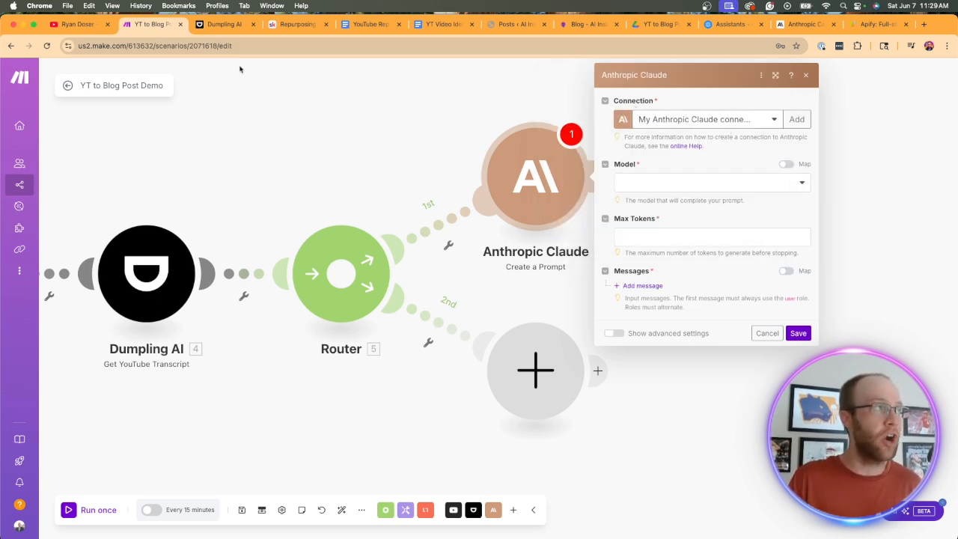
Switch back to the Anthropic Console and delete the make demo API key.
click(795, 26)
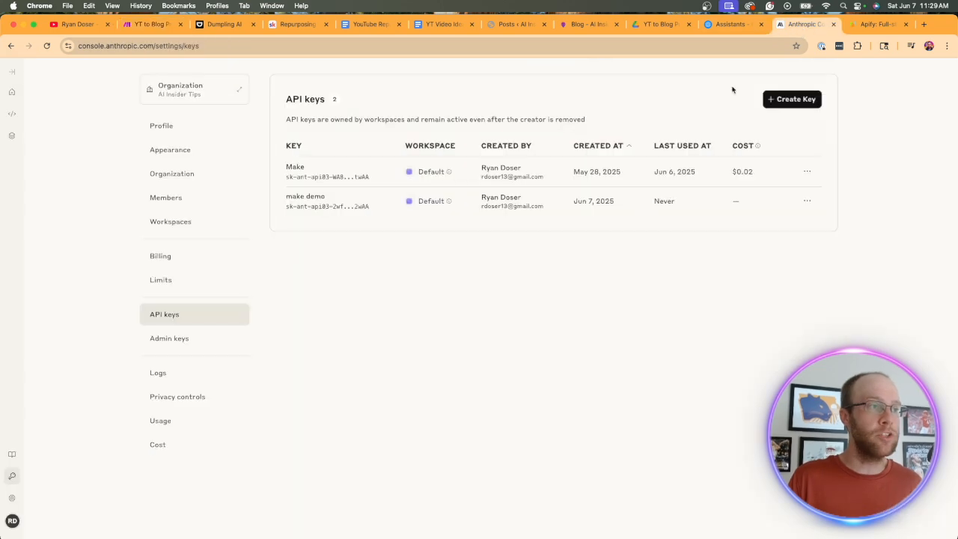
click(807, 201)
click(761, 242)
click(557, 336)
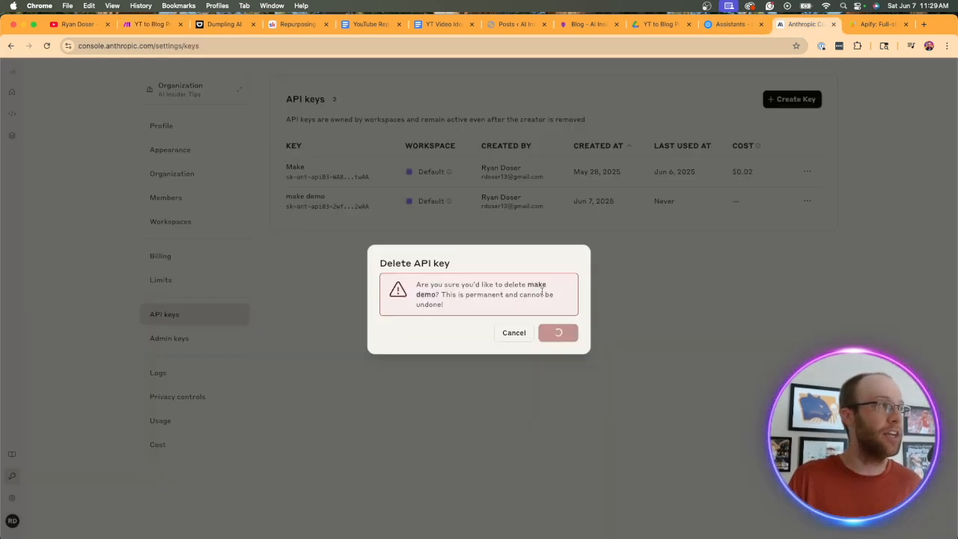
Return to the Make scenario and set the Claude module's model to Claude Haiku 3.5.
click(159, 27)
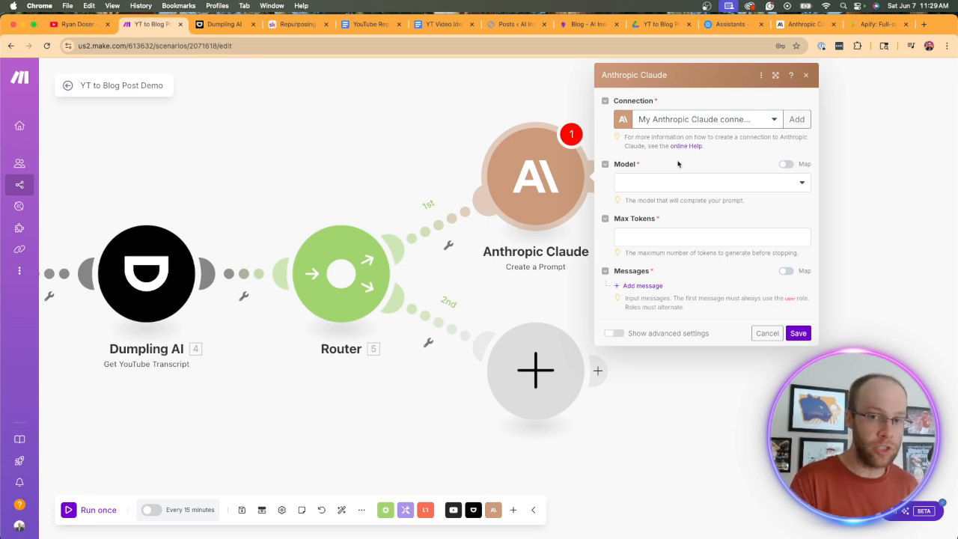
click(675, 180)
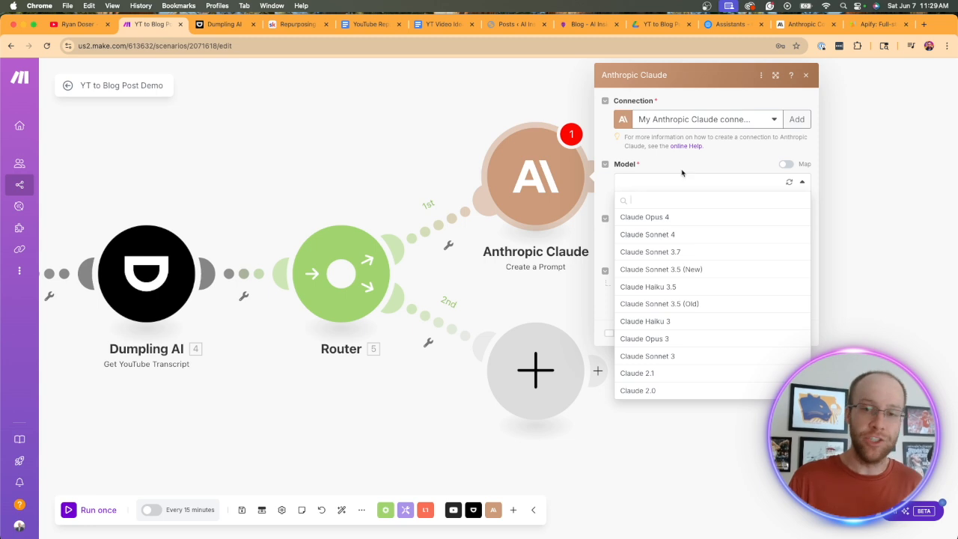
click(655, 235)
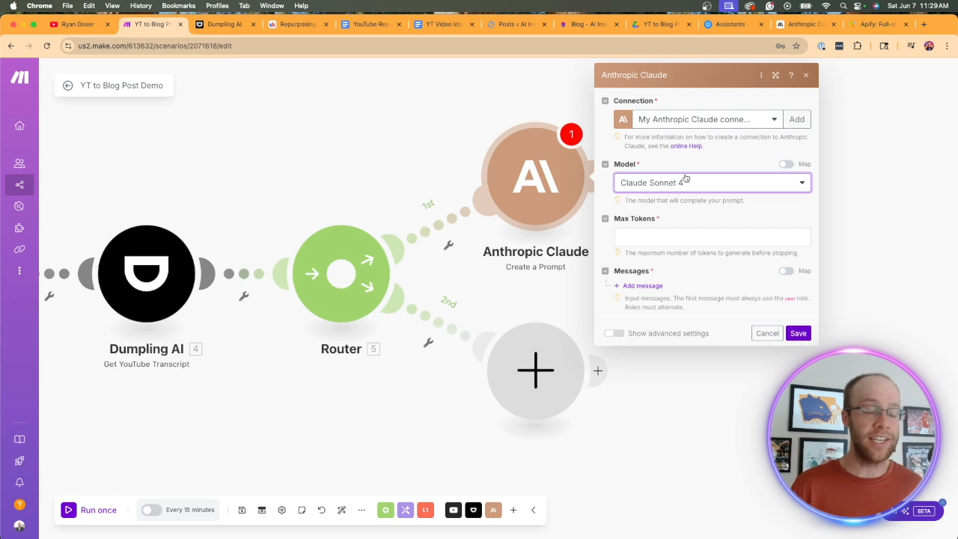
click(681, 182)
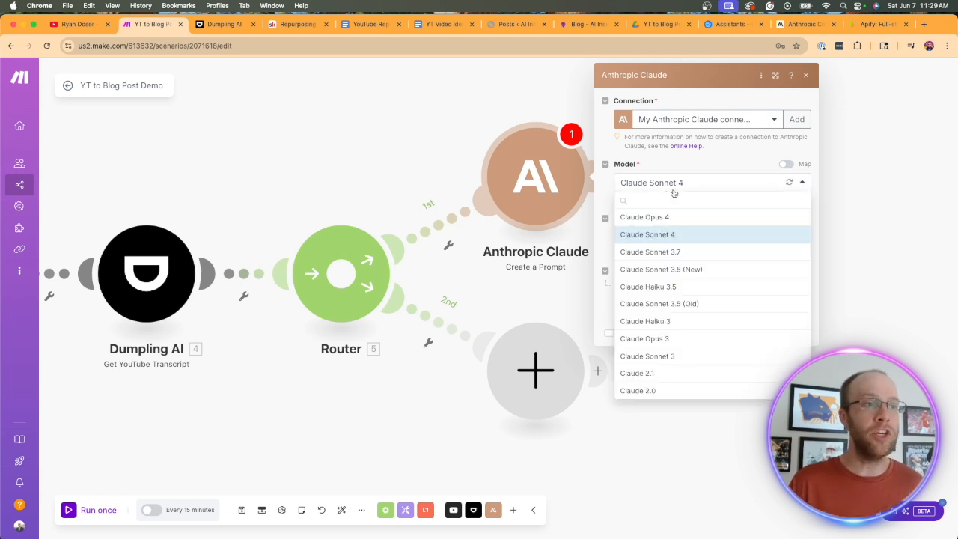
click(658, 287)
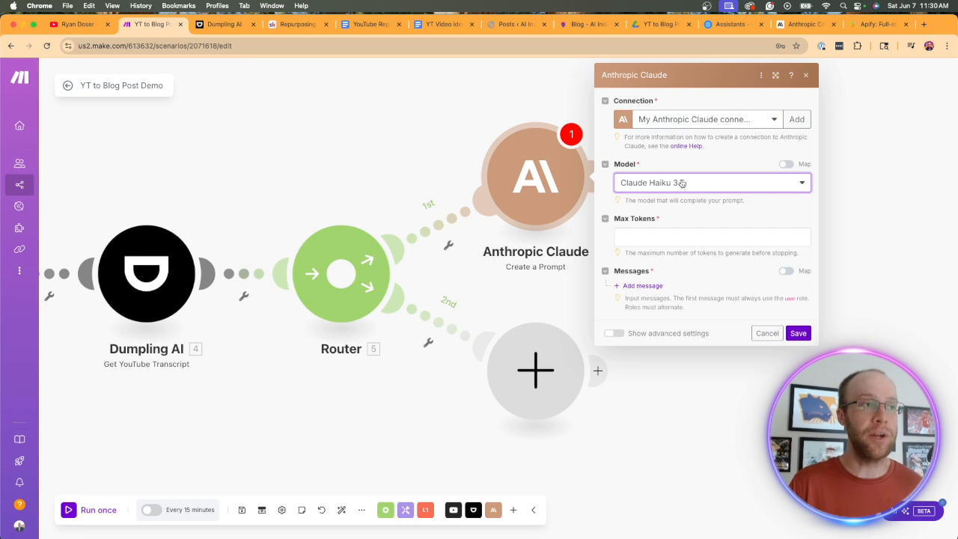
Set the Claude module's Max Tokens to 1000.
click(656, 237)
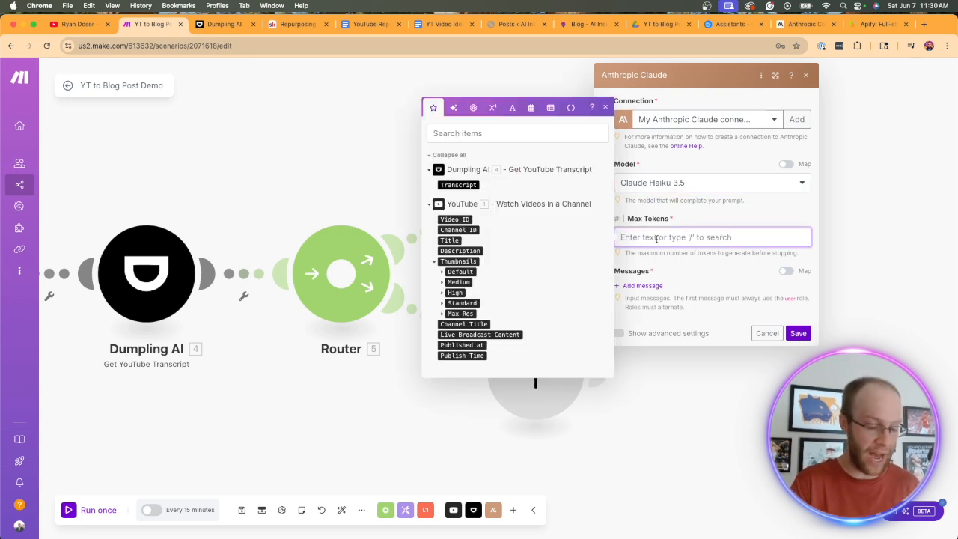
text(1000)
click(740, 286)
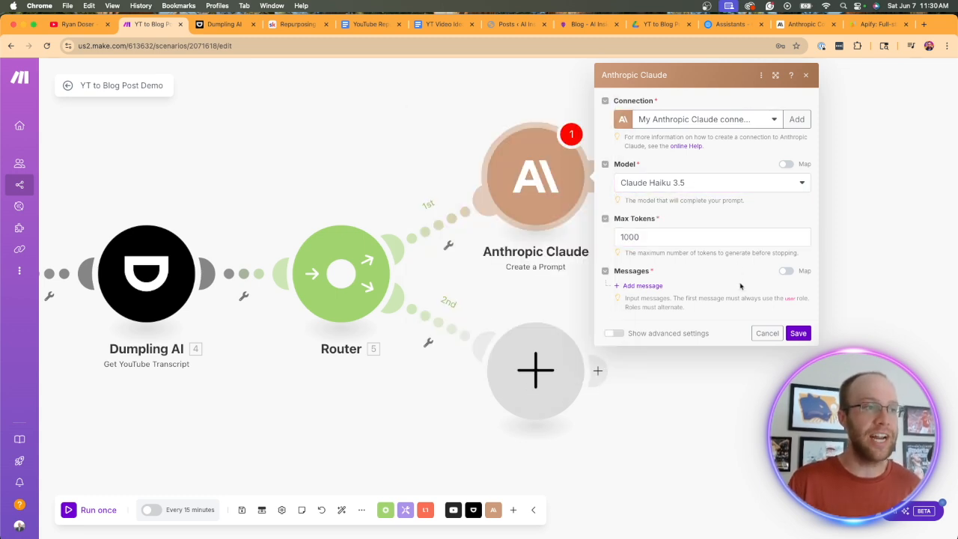
Add a message with the User role to the Claude module and give it a content item of type Text.
click(643, 286)
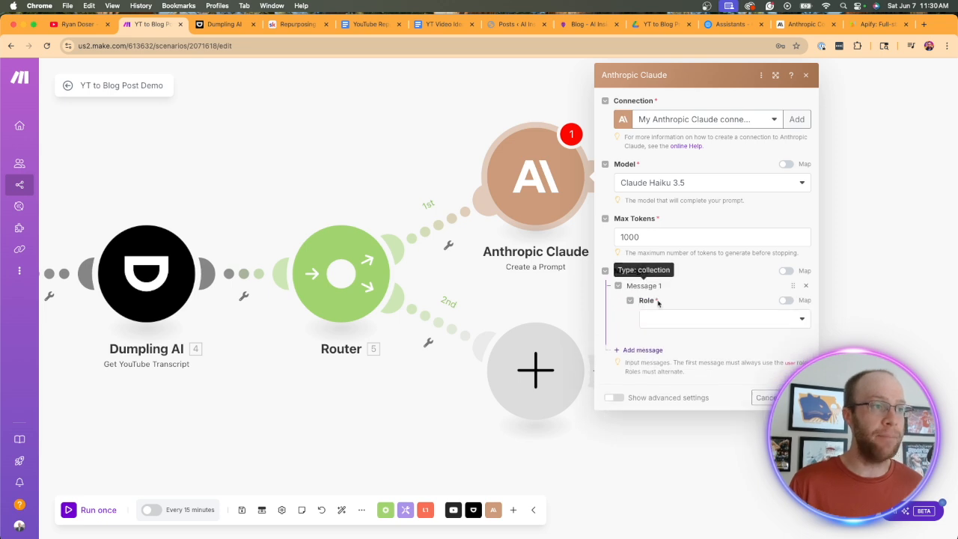
click(679, 321)
click(685, 338)
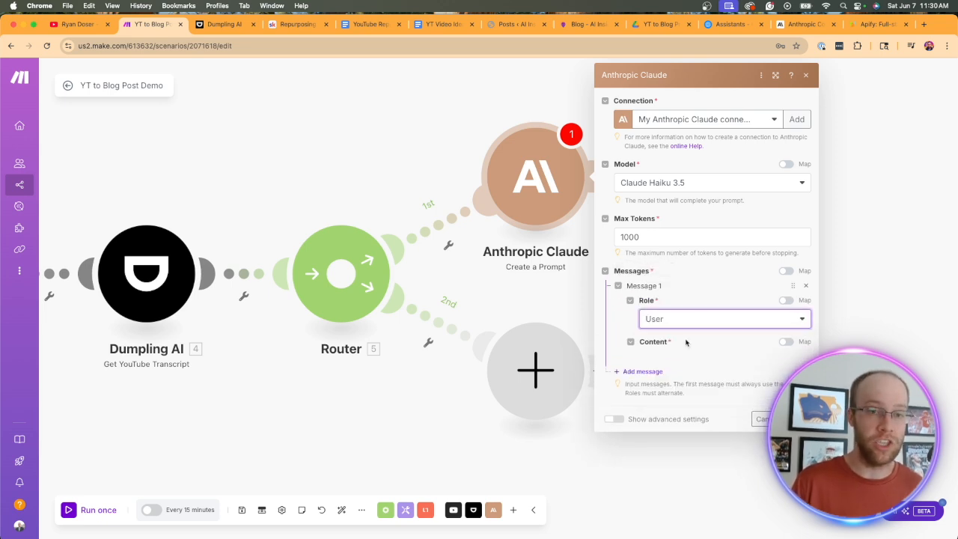
click(665, 357)
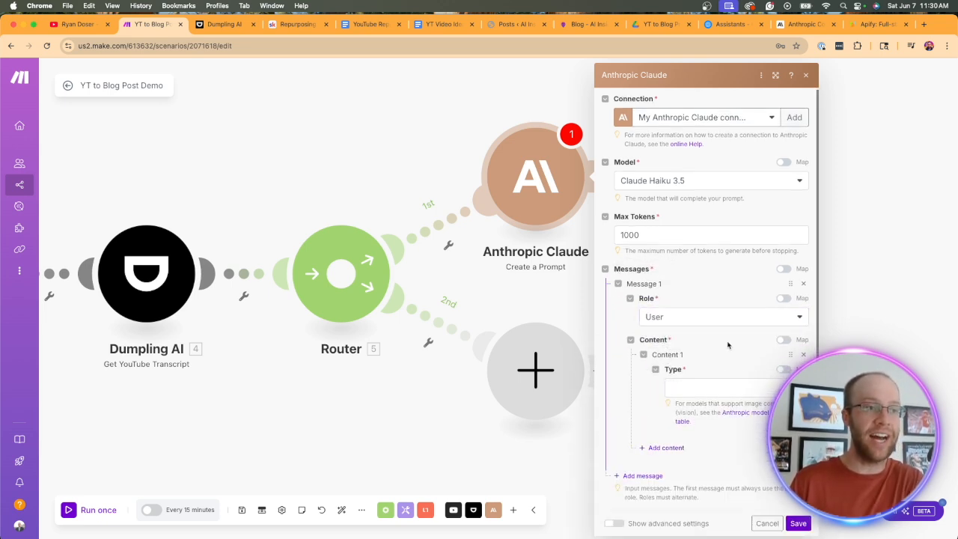
click(716, 388)
click(680, 404)
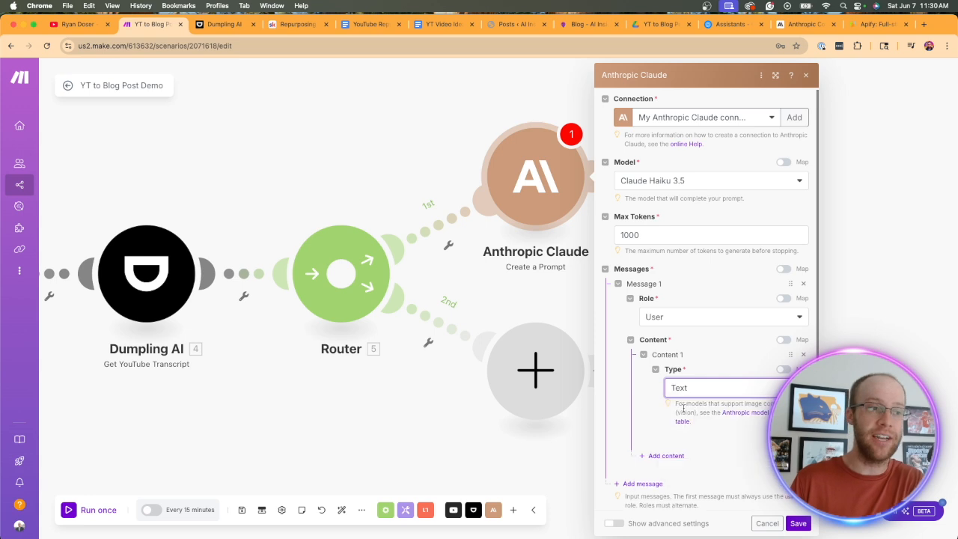
Switch to the YouTube Repurposing Claude Module Inputs document and copy the full Blog Post prompt, through "Generate the blog post now.".
scroll(694, 399, down, 2)
click(692, 398)
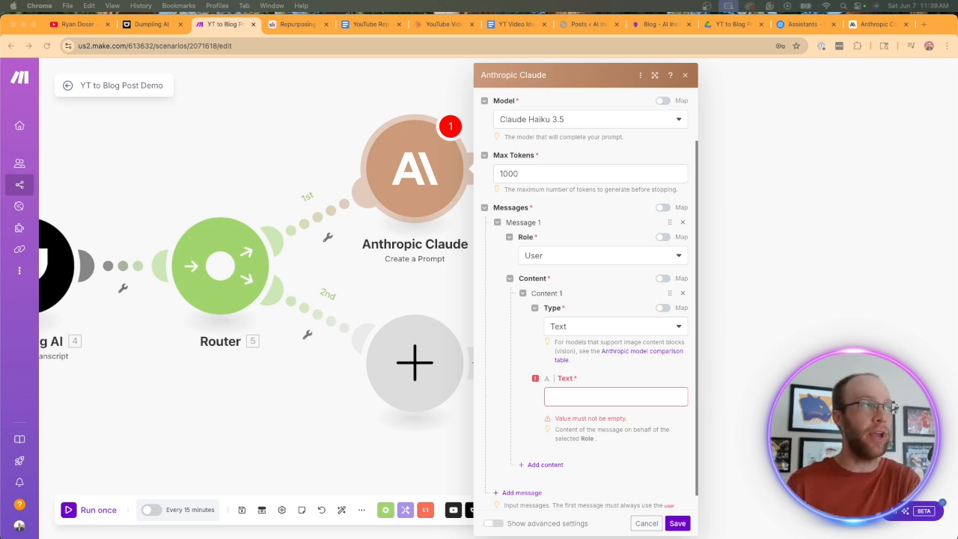
key(super+5)
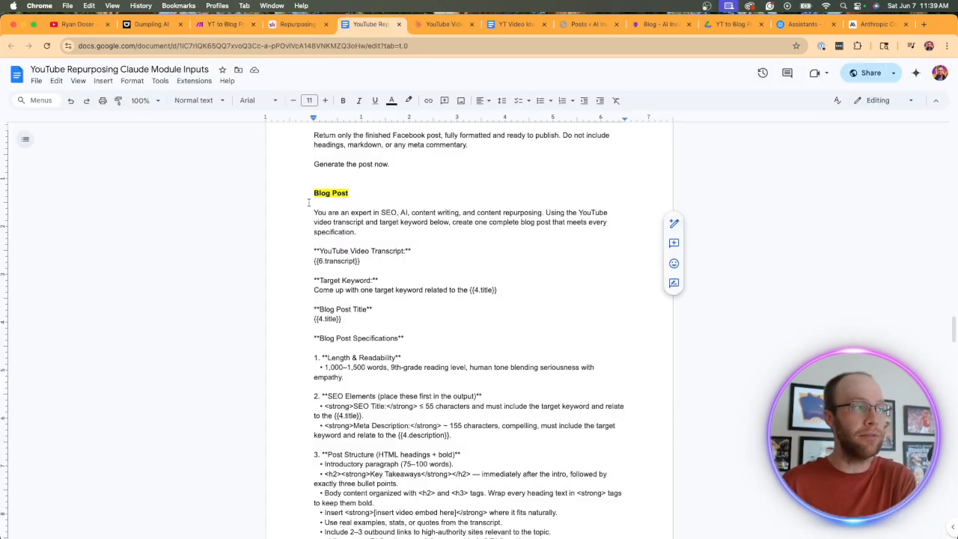
drag(315, 216, 416, 347)
scroll(426, 268, down, 10)
scroll(426, 267, down, 1)
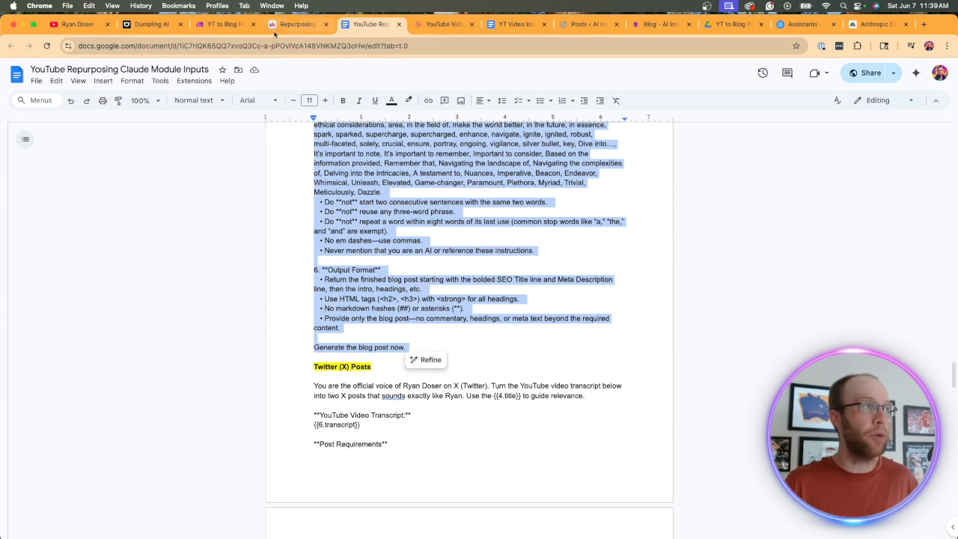
Return to the Make scenario and paste the blog post prompt into the Claude module's Text field.
click(225, 24)
click(580, 397)
key(super+v)
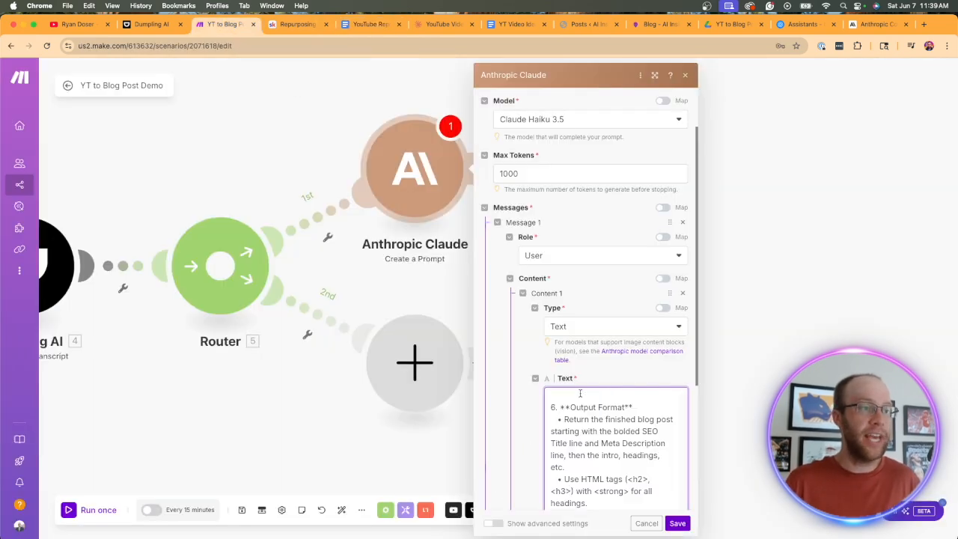
Replace the 6.transcript placeholder under YouTube Video Transcript with the Transcript value from the Dumpling AI module.
scroll(581, 411, up, 10)
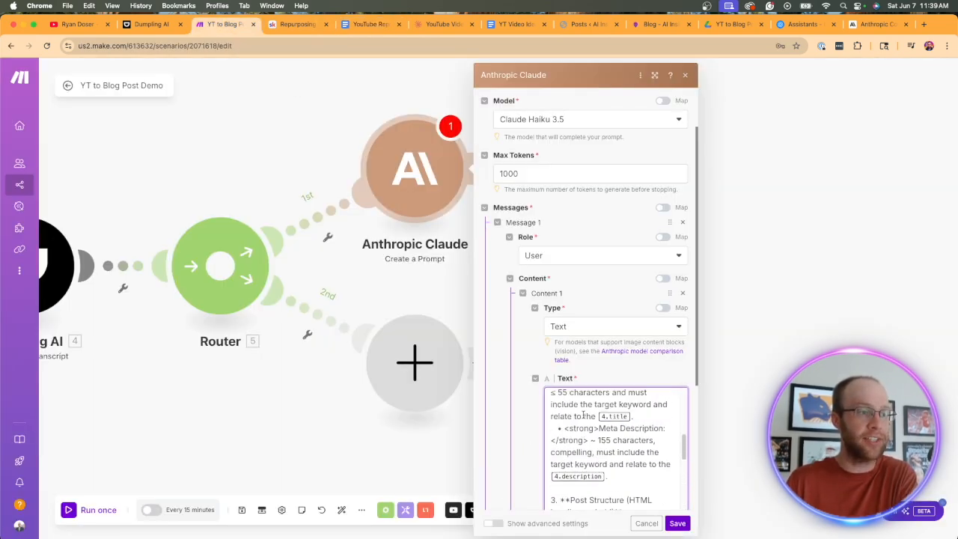
scroll(607, 342, down, 4)
click(608, 358)
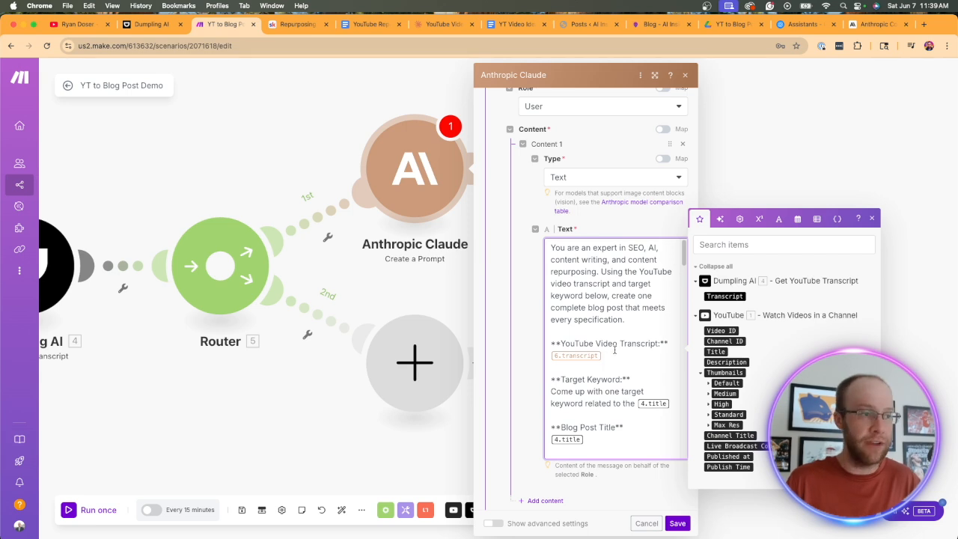
key(BackSpace)
key(Return)
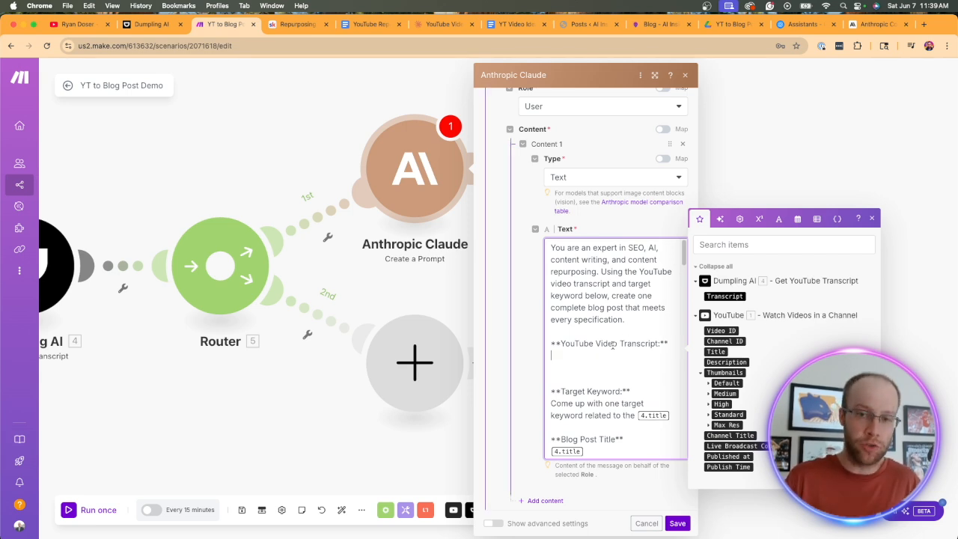
click(722, 294)
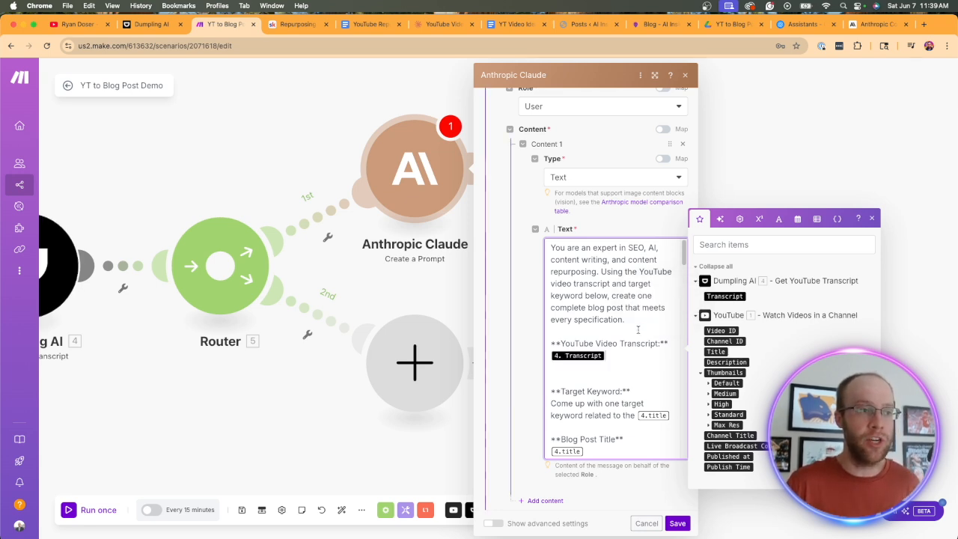
drag(676, 345, 555, 344)
click(594, 340)
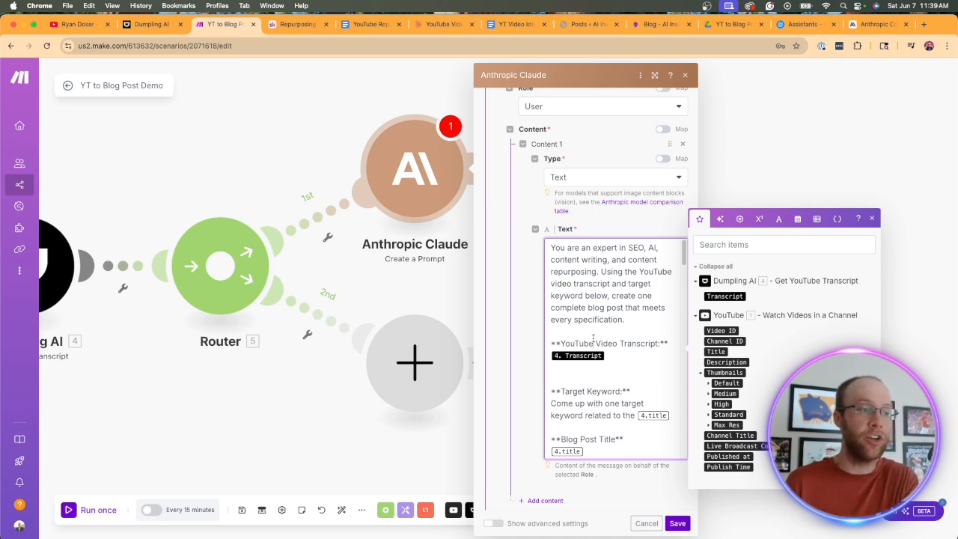
Replace the 4.title placeholder in the Target Keyword section with the Title value from the YouTube module.
scroll(594, 340, down, 3)
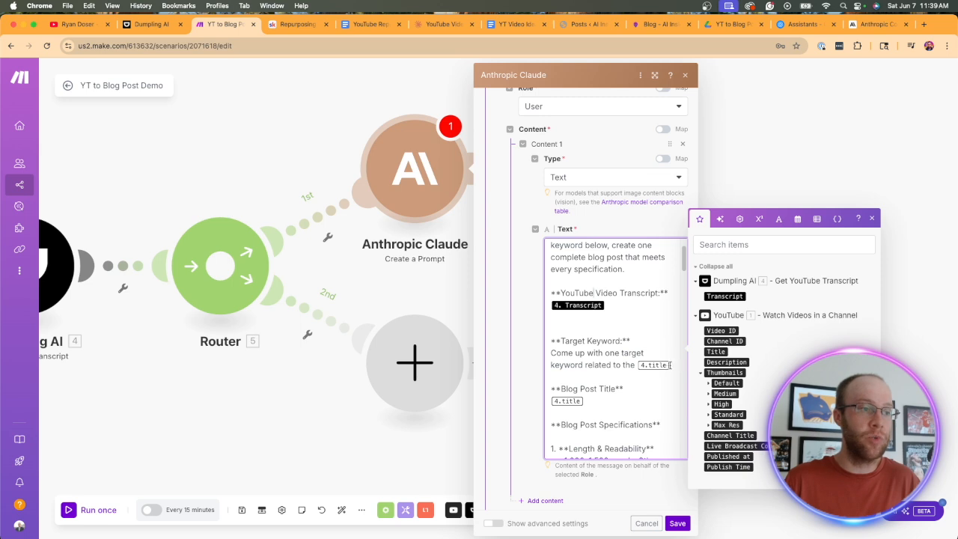
click(671, 364)
key(BackSpace)
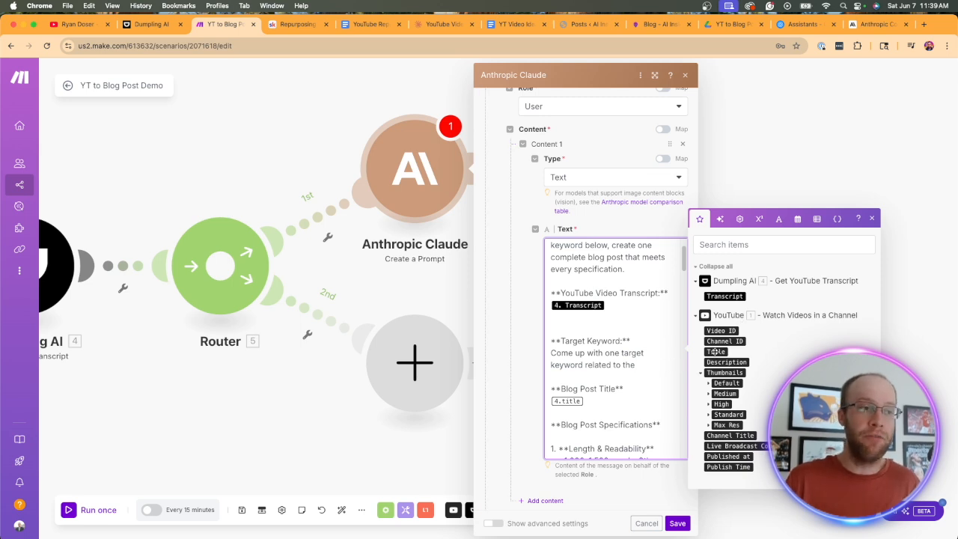
click(715, 351)
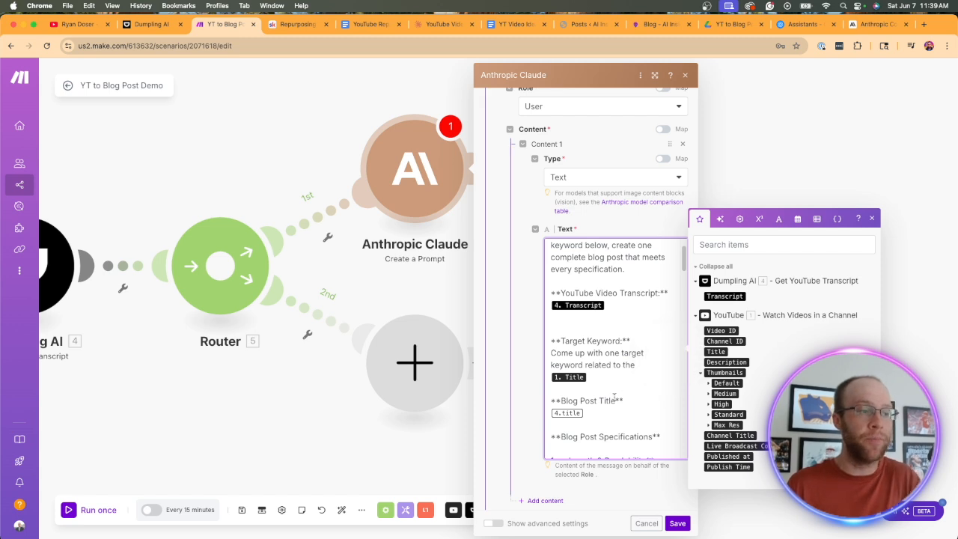
Replace the 4.title placeholder under Blog Post Title with the YouTube module's Title value.
click(595, 411)
key(BackSpace)
key(Return)
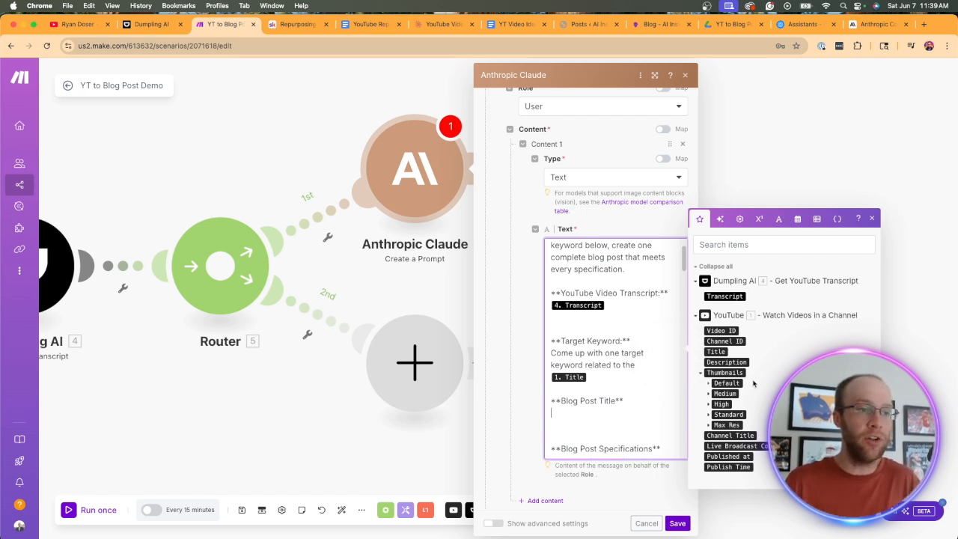
click(715, 351)
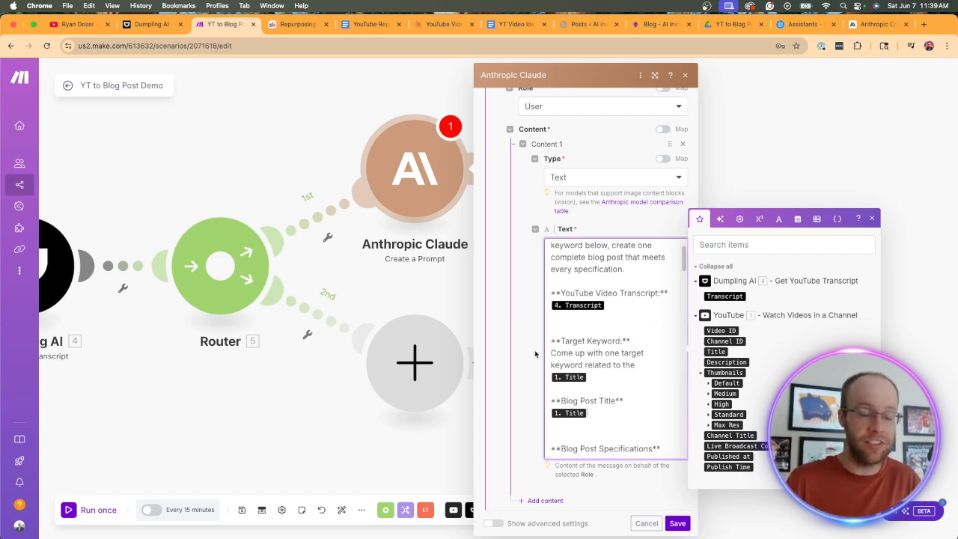
In the SEO Elements section, map the SEO Title line to the YouTube Title and the Meta Description line to the YouTube Description.
scroll(639, 335, down, 3)
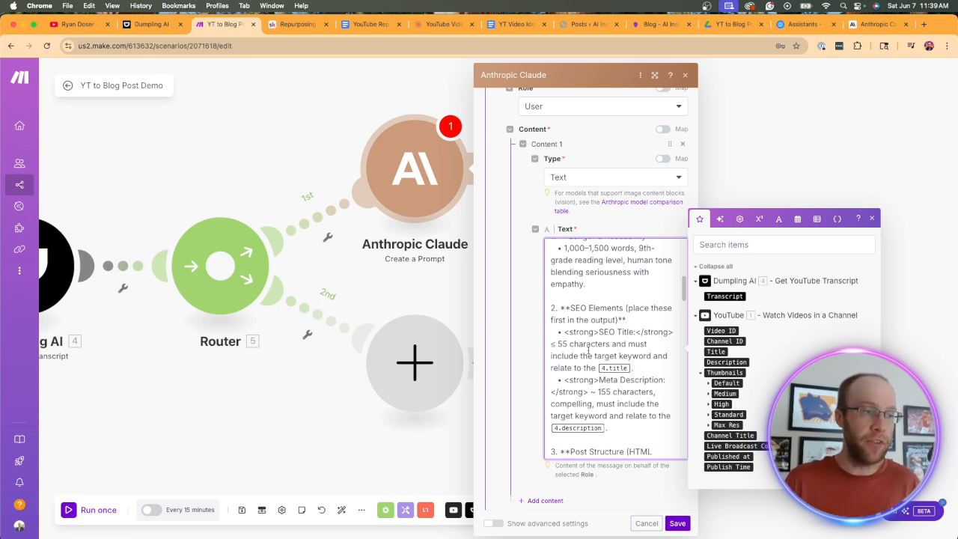
key(BackSpace)
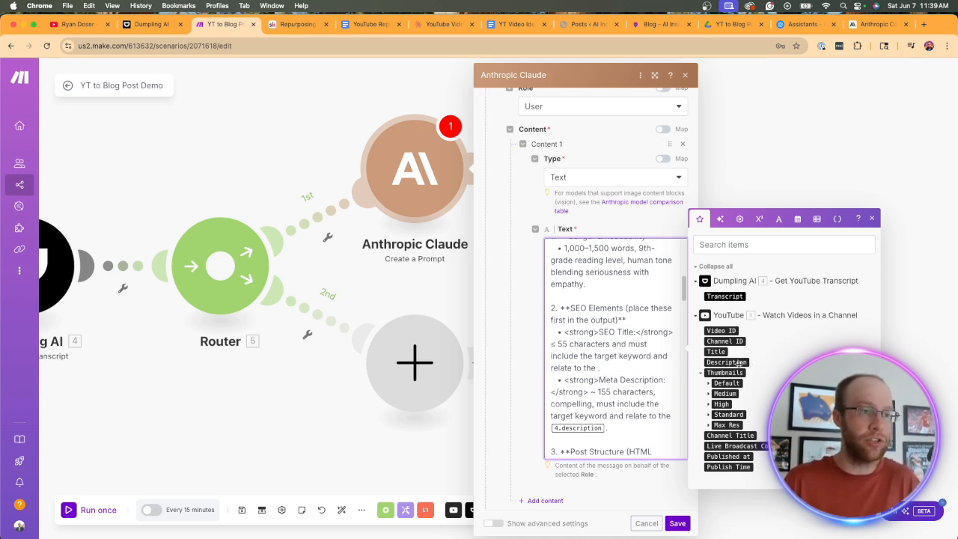
click(720, 351)
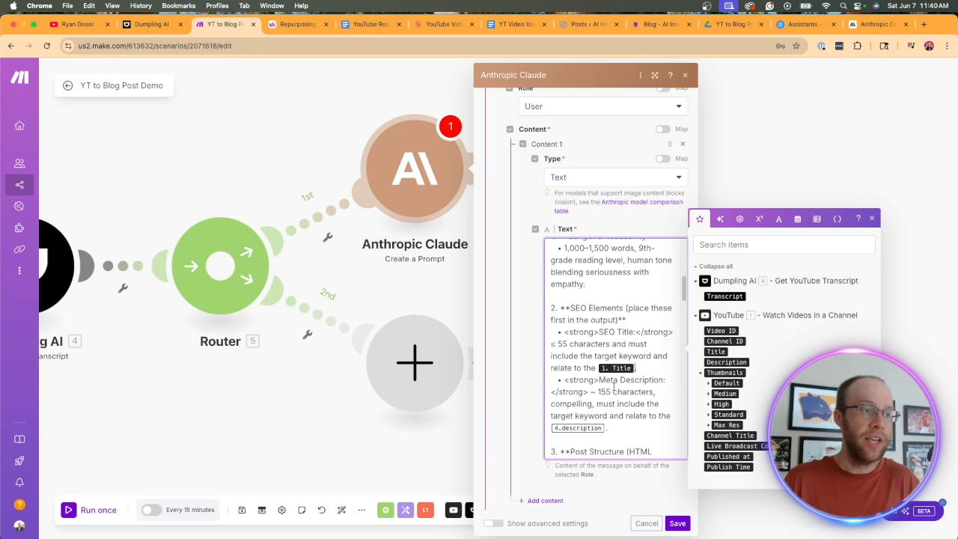
key(BackSpace)
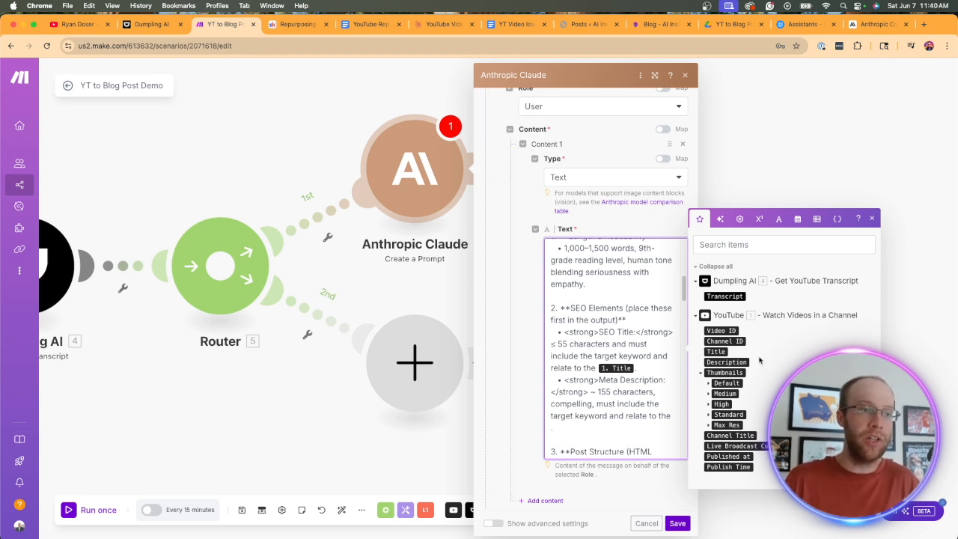
click(723, 361)
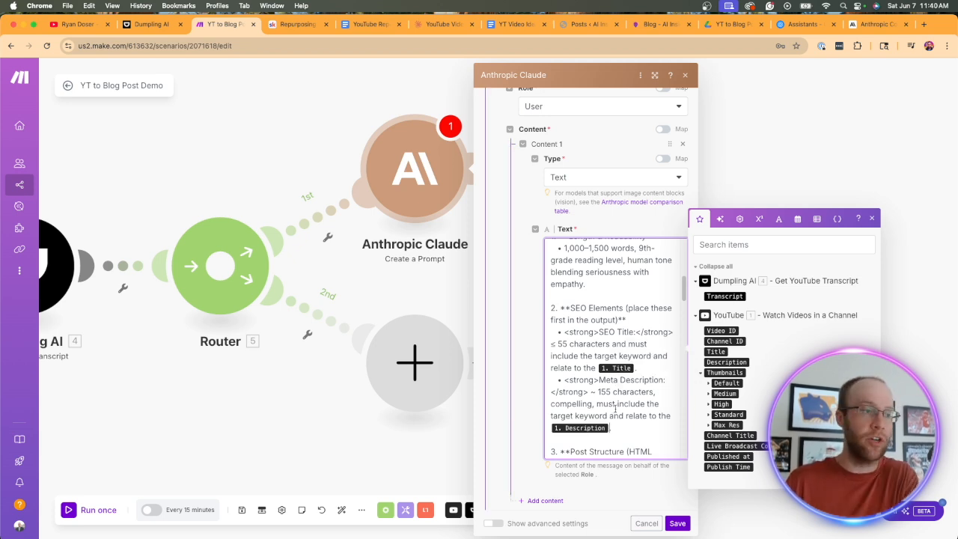
Check the rest of the prompt for leftover placeholders and save the Claude module's settings.
scroll(642, 364, down, 10)
scroll(642, 364, down, 10)
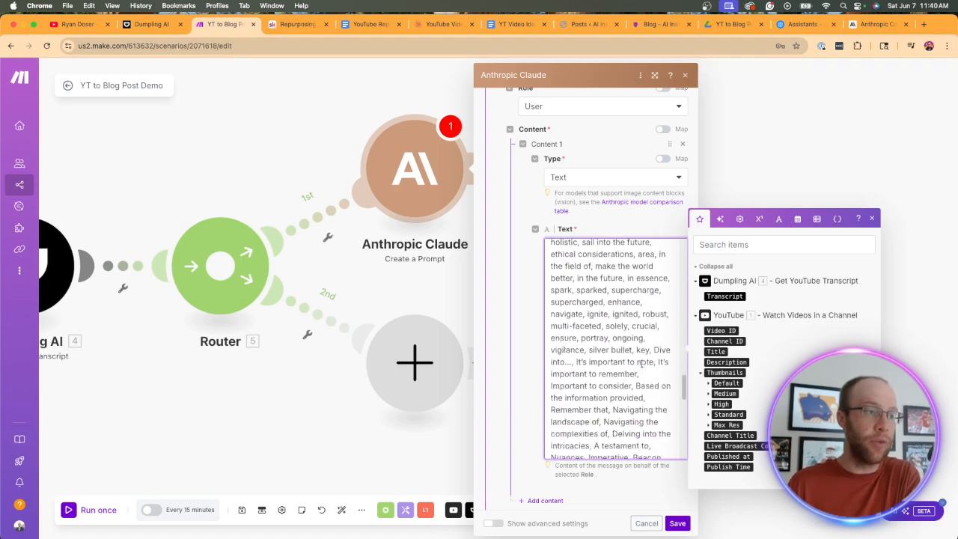
scroll(641, 364, up, 20)
scroll(641, 364, up, 5)
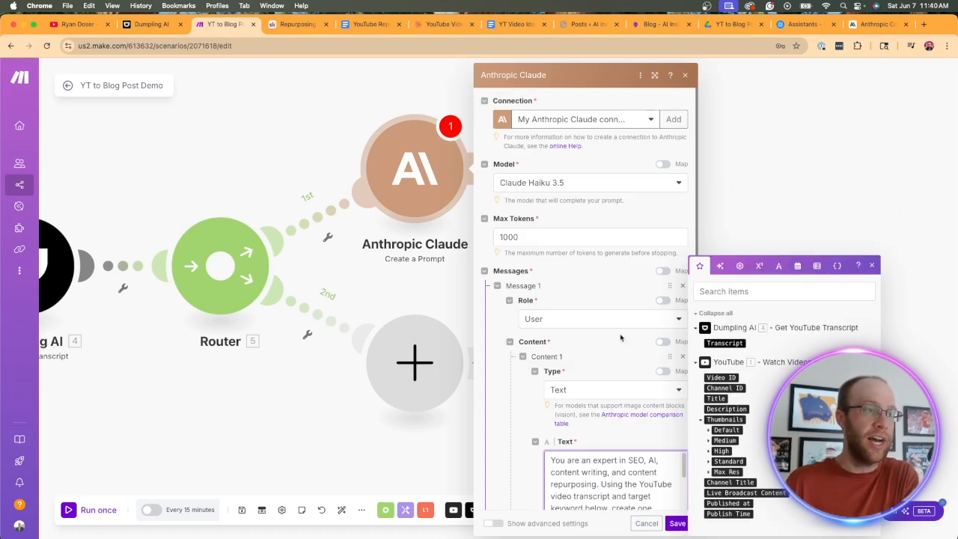
scroll(642, 364, down, 5)
click(677, 523)
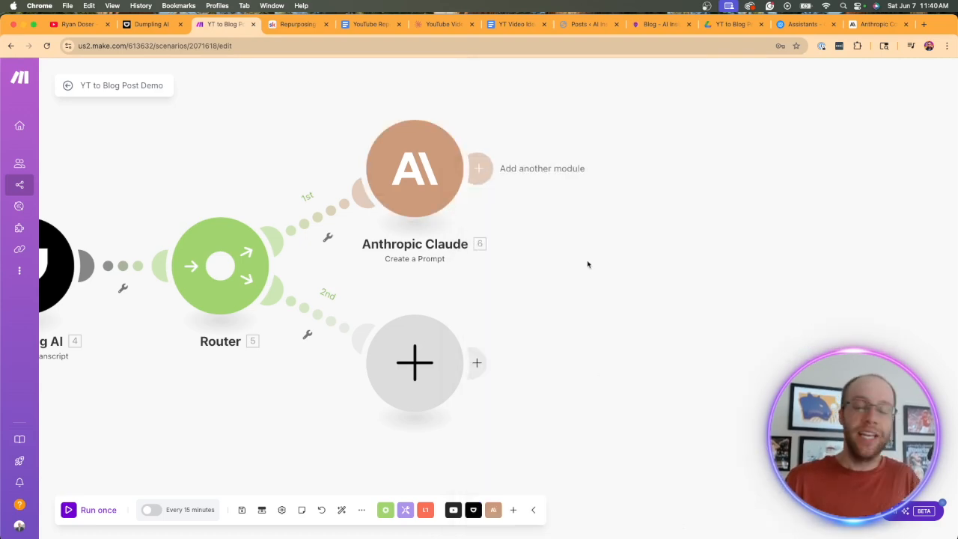
Reopen the Claude module to show its prompt, and switch to the Claude chat to view the attached module screenshot.
click(396, 116)
scroll(634, 384, down, 4)
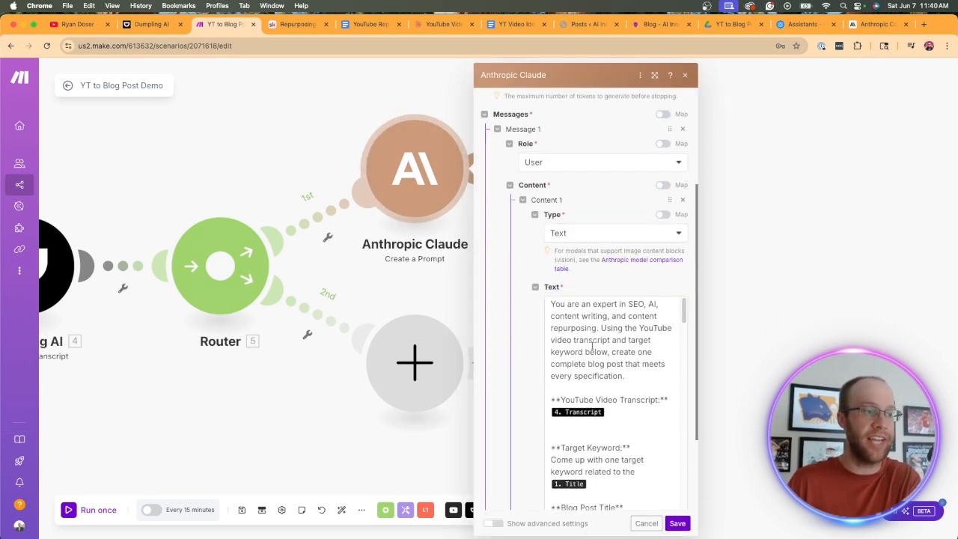
click(443, 24)
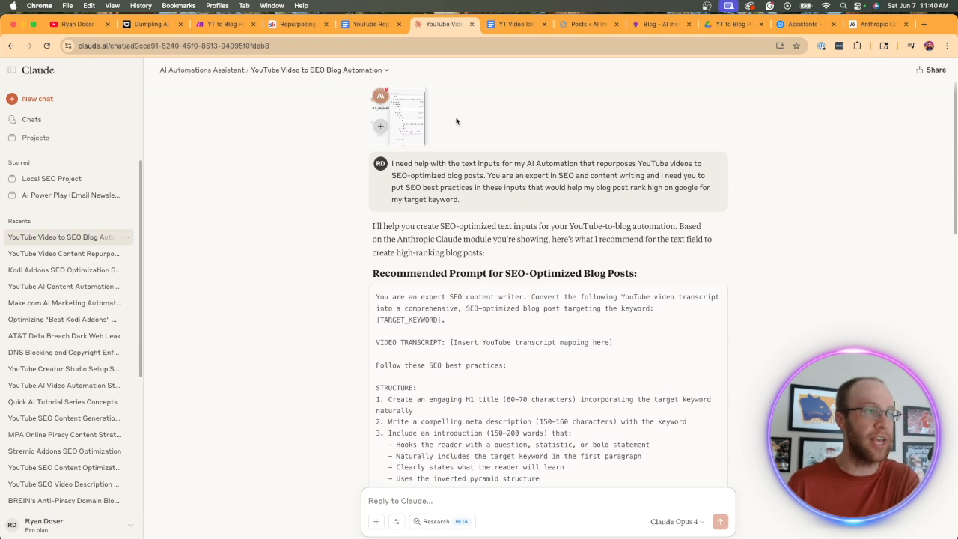
click(419, 124)
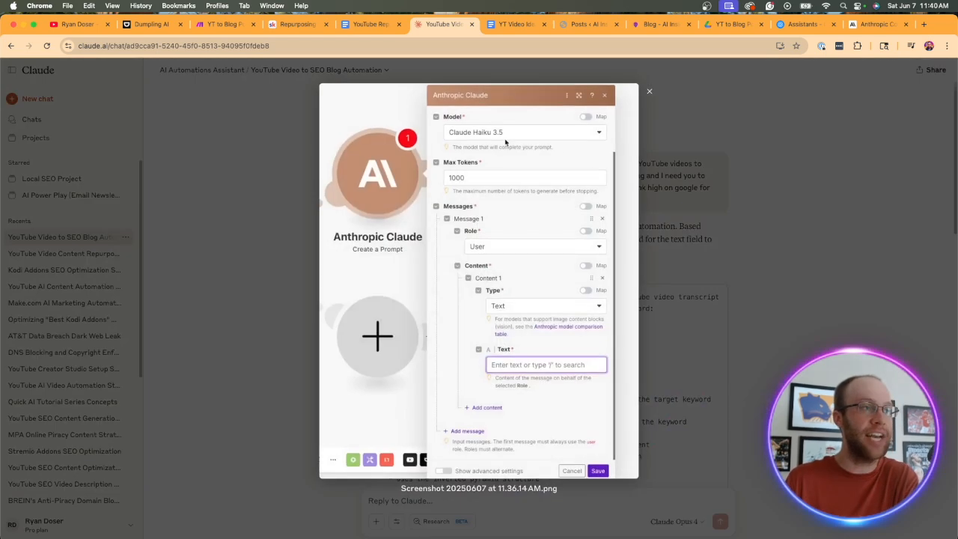
click(710, 187)
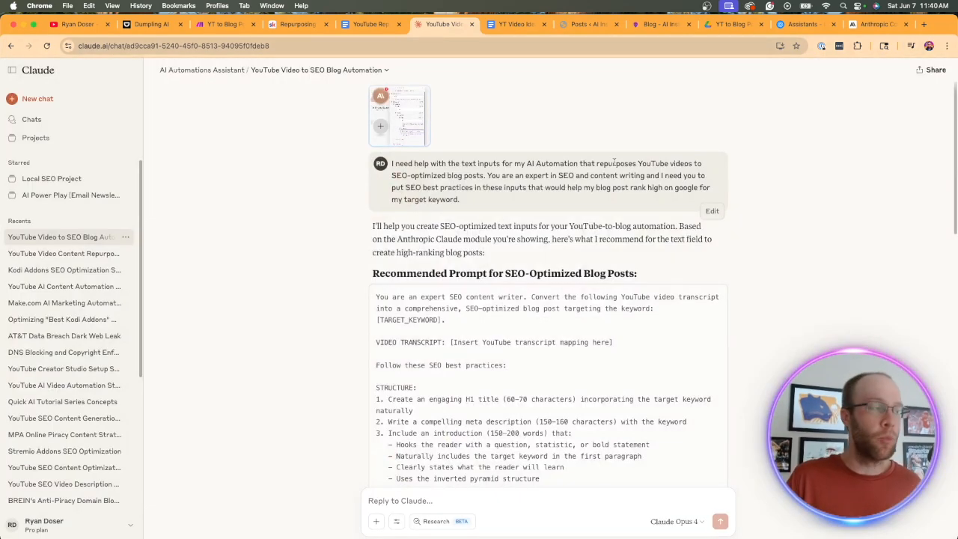
Read through the chat request for help with the automation's text inputs, including the expert role and SEO best practices.
drag(439, 166, 558, 167)
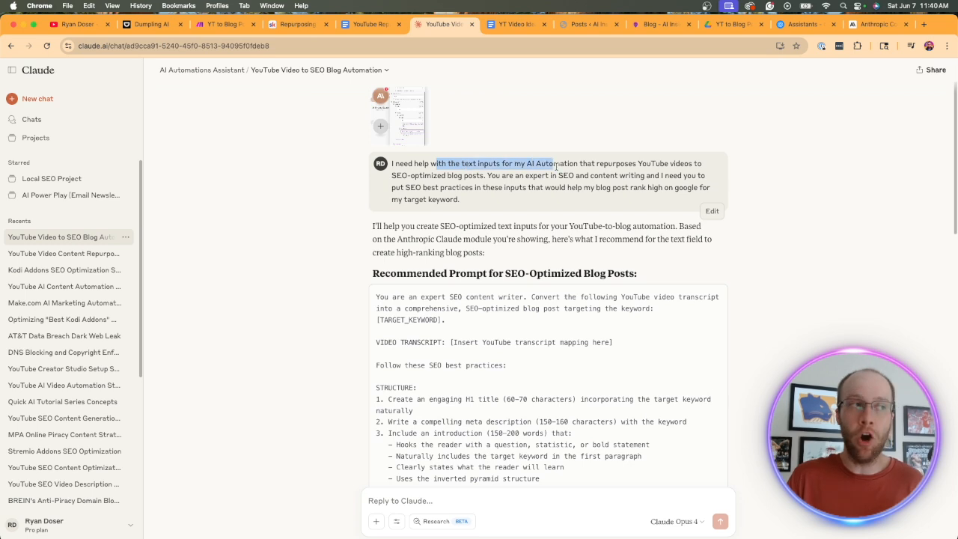
click(538, 169)
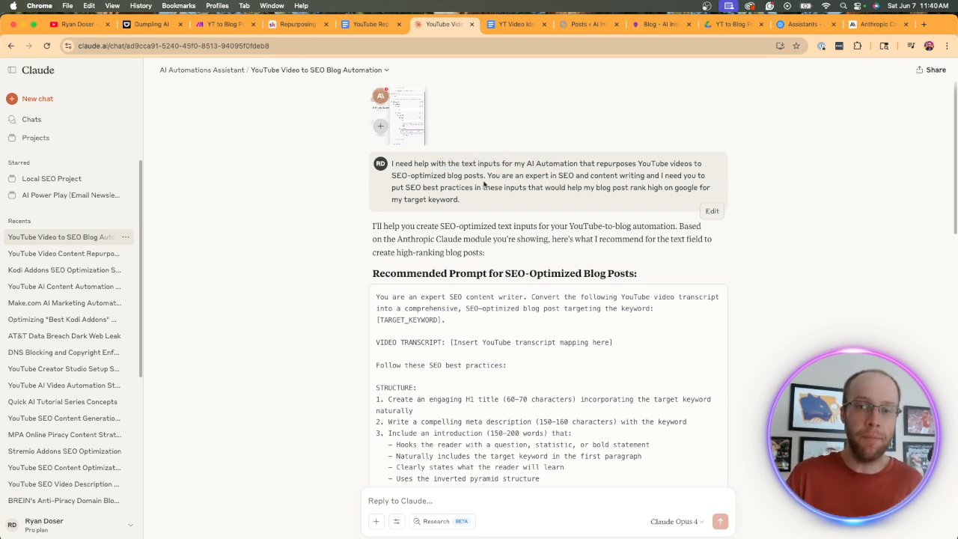
drag(495, 175, 624, 176)
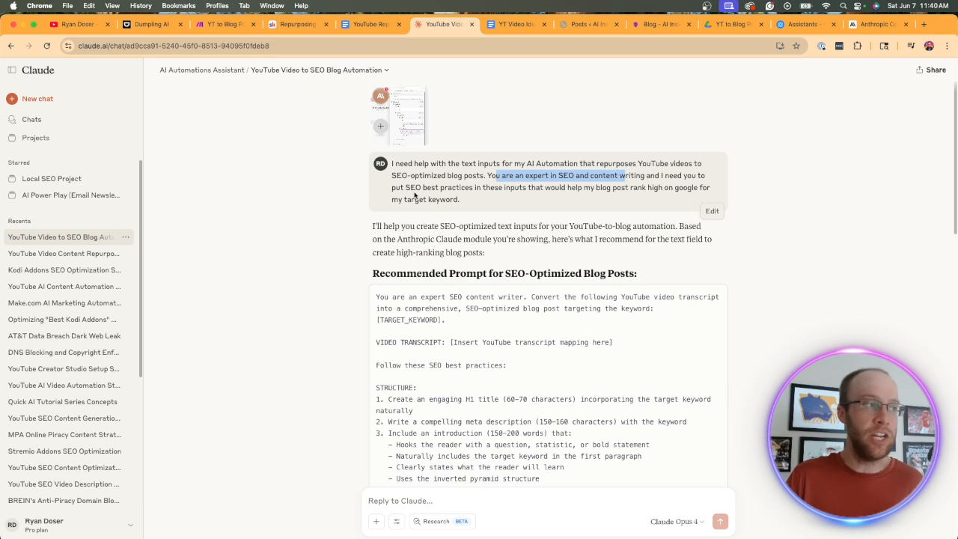
drag(410, 188, 540, 188)
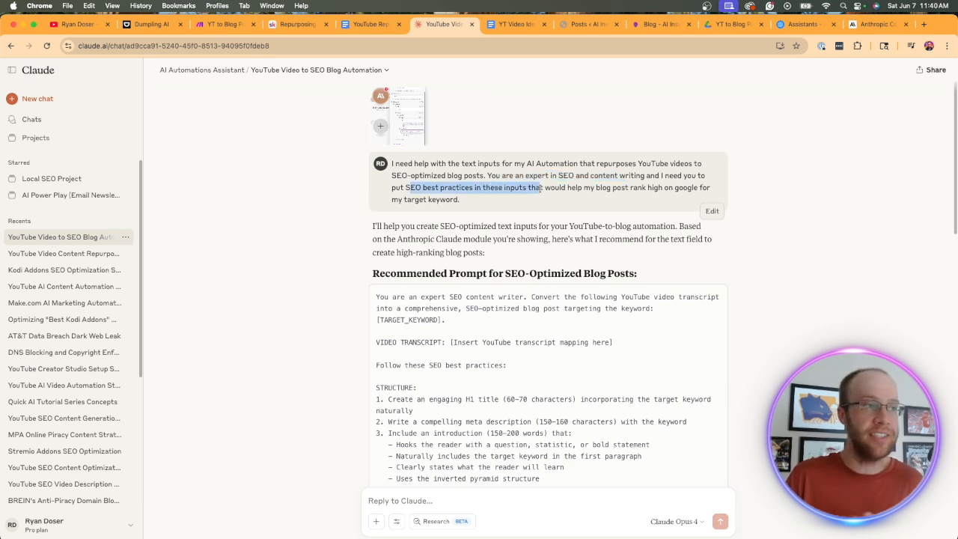
click(539, 189)
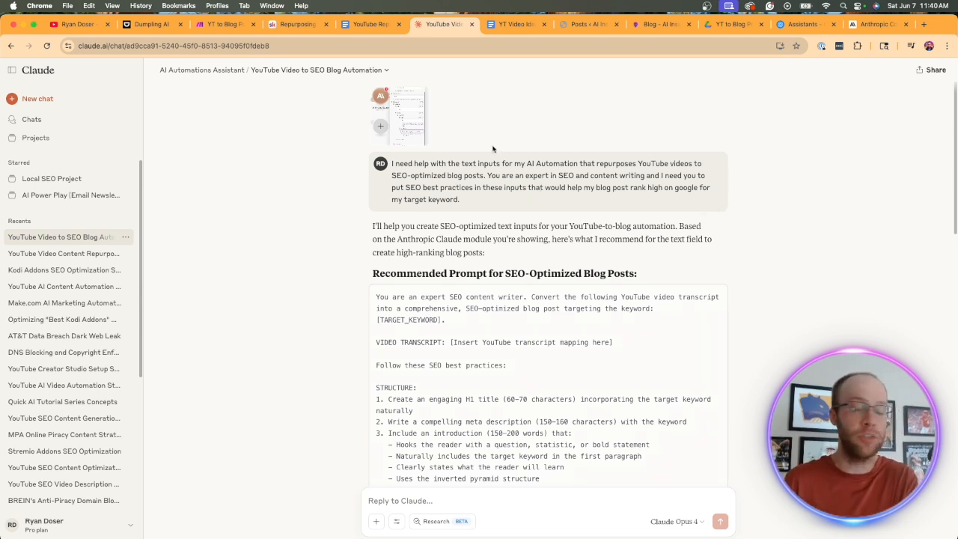
Select Claude's recommended prompt for SEO-optimized blog posts and compare it with the prompt in the Make Claude module.
scroll(493, 148, down, 3)
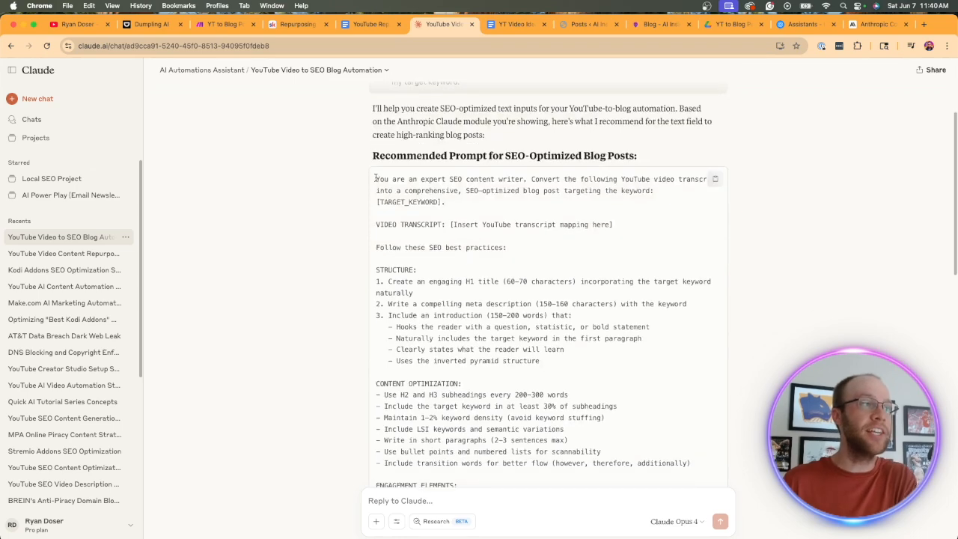
drag(377, 180, 587, 229)
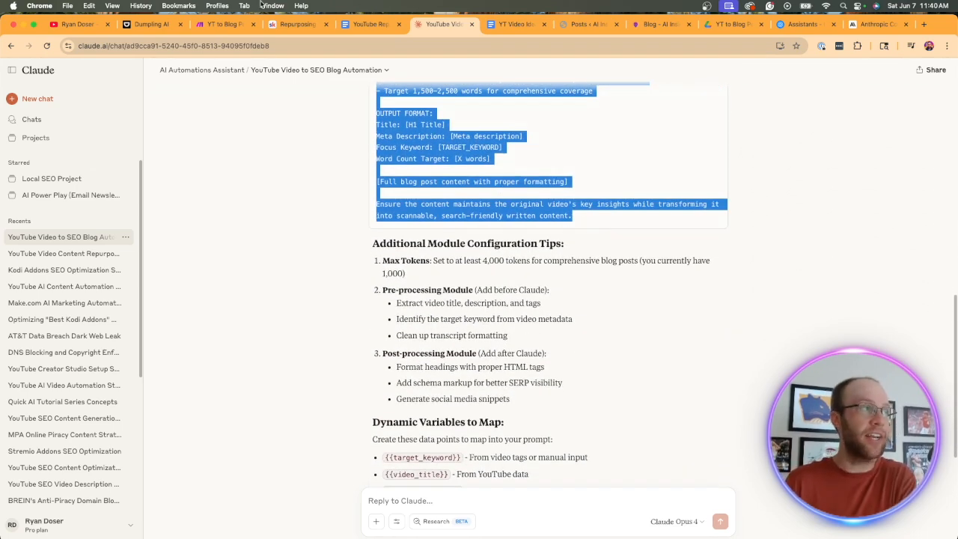
click(214, 25)
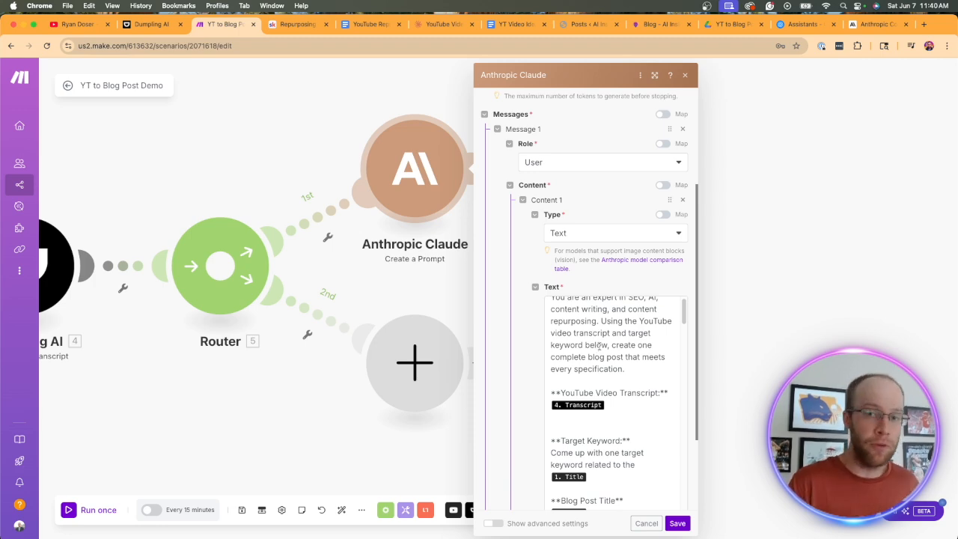
click(445, 24)
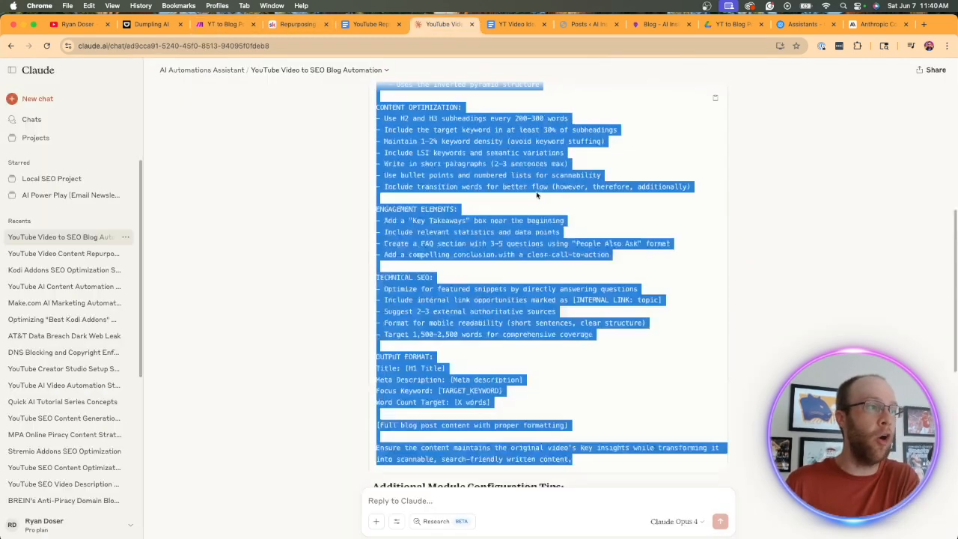
Review Claude's recommended SEO blog post prompt and the original request above it in the chat.
scroll(537, 196, up, 5)
scroll(556, 344, down, 2)
click(569, 271)
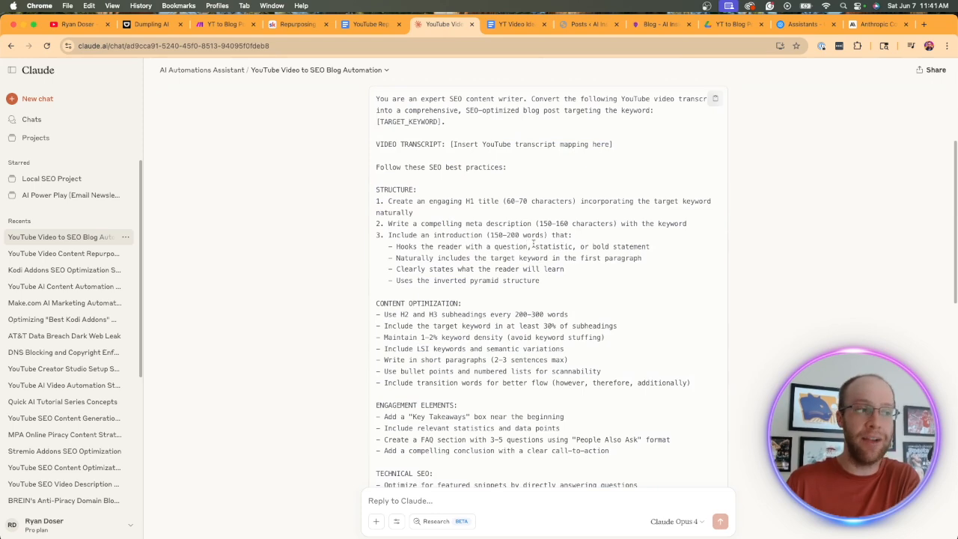
scroll(452, 132, up, 3)
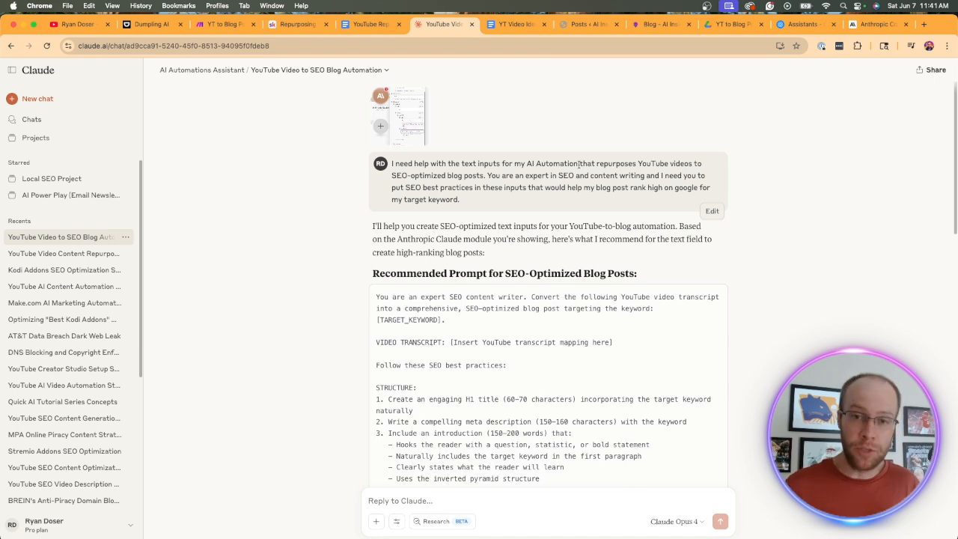
Switch to the Make scenario, save the Claude module's settings, and rename the module SEO Blog Post Writer.
click(224, 24)
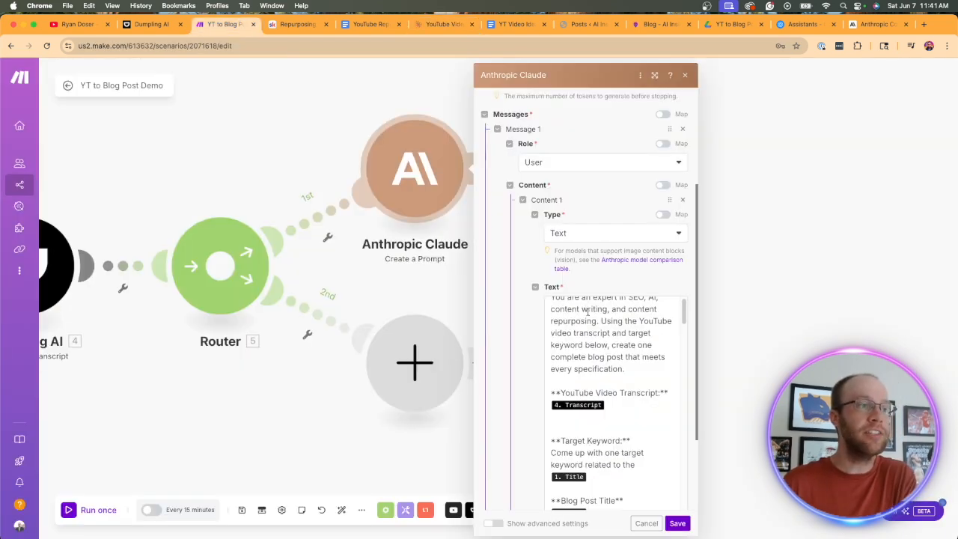
click(686, 526)
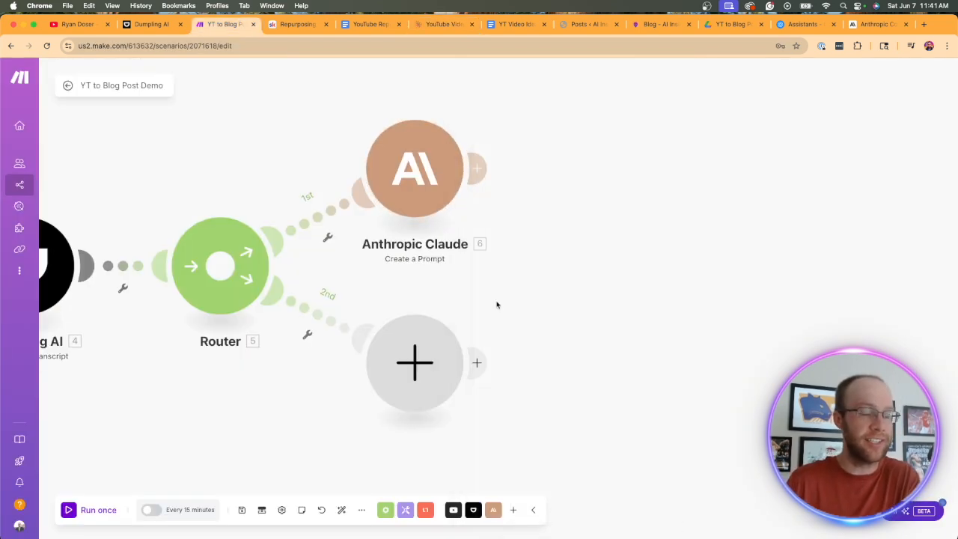
right_click(421, 178)
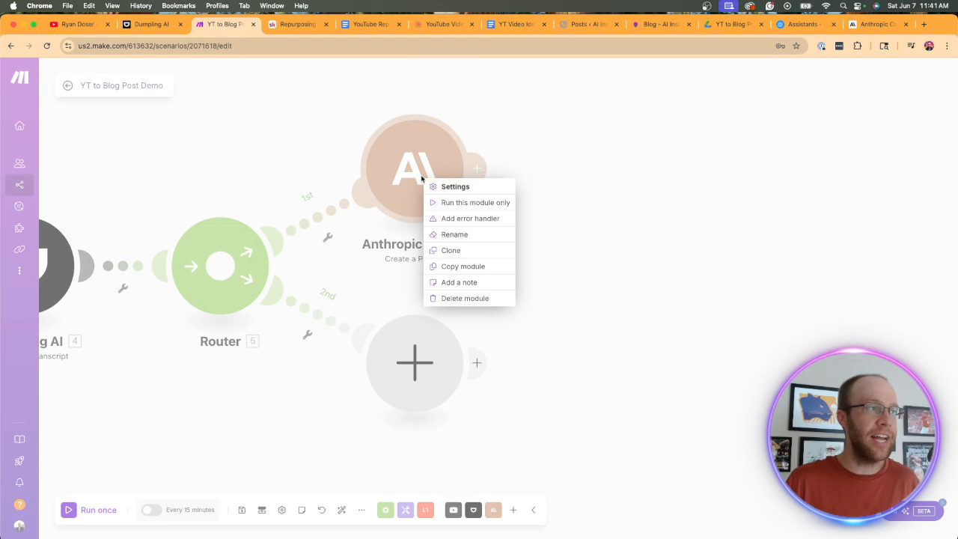
click(441, 234)
text(S)
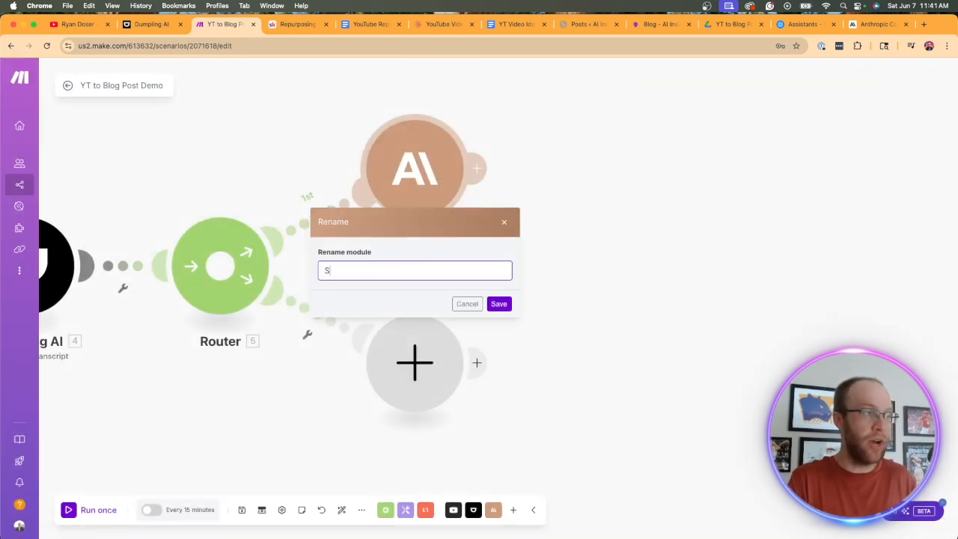
text(EO Blog Post Writer)
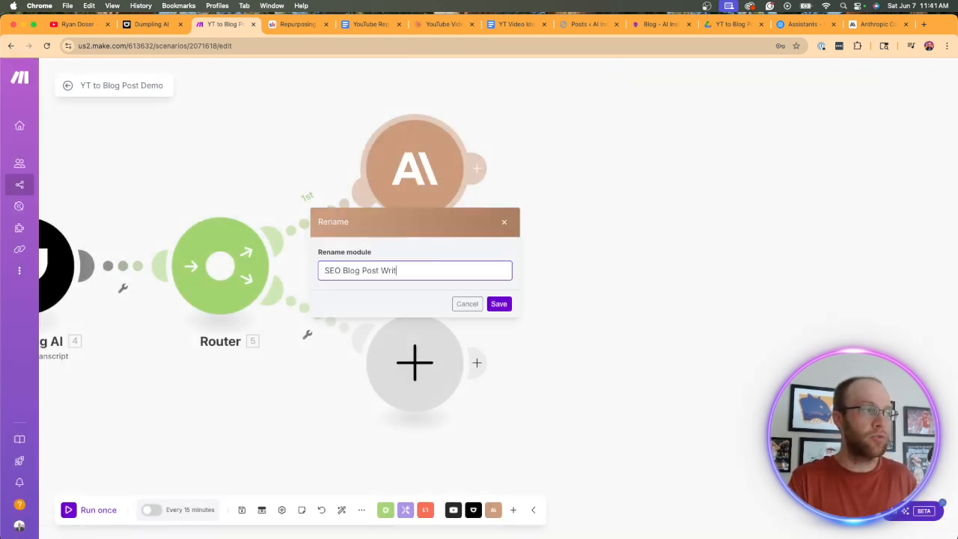
click(498, 303)
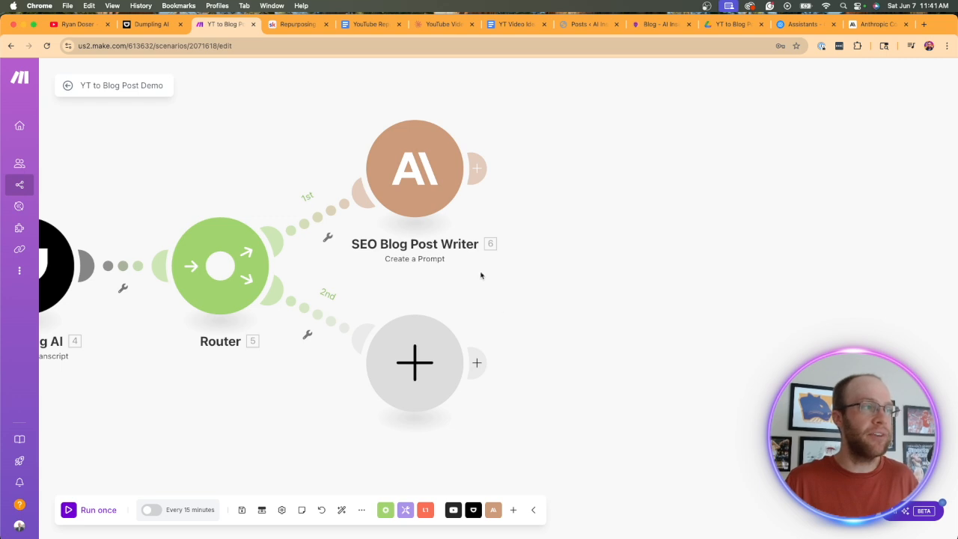
Clone the SEO Blog Post Writer module onto the router's second route, replacing the empty placeholder module there.
right_click(421, 192)
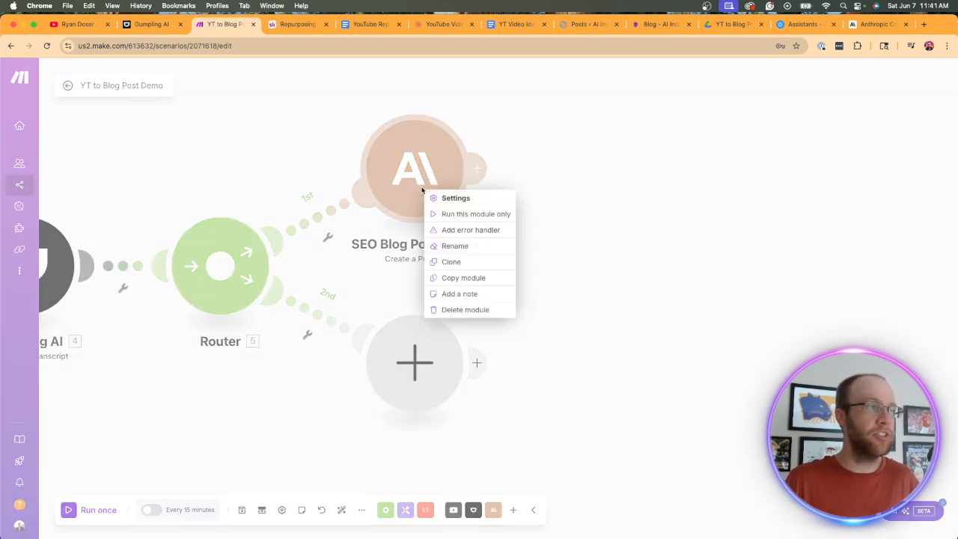
click(453, 261)
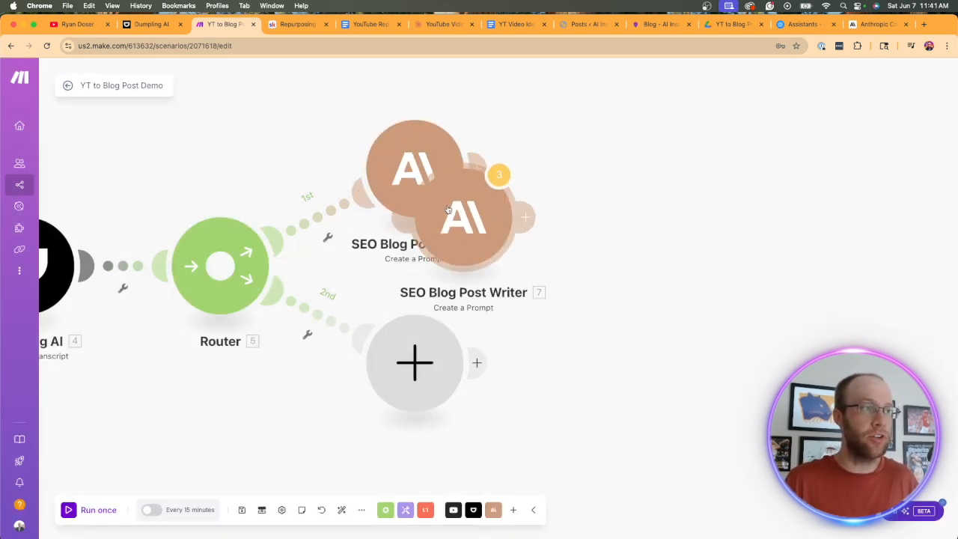
click(321, 371)
click(416, 352)
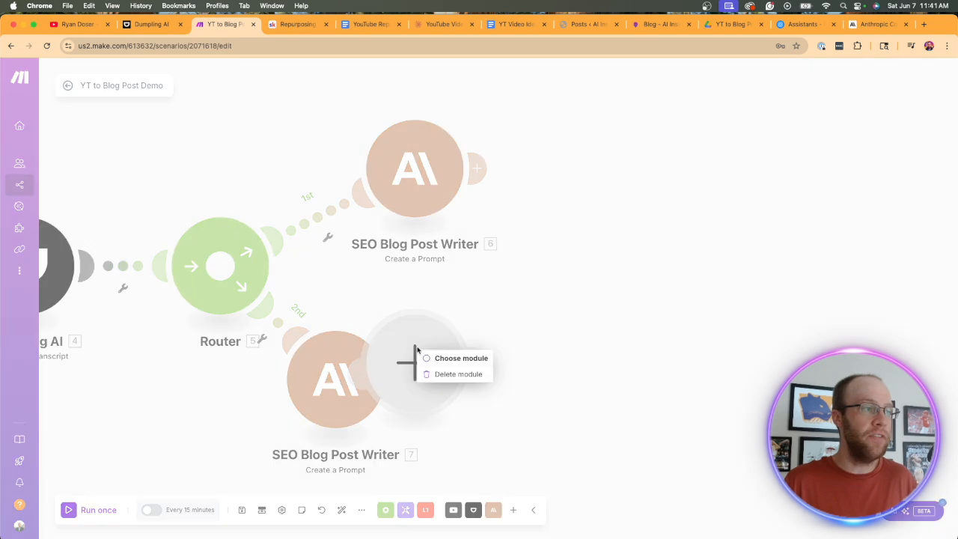
click(446, 375)
drag(344, 376, 424, 358)
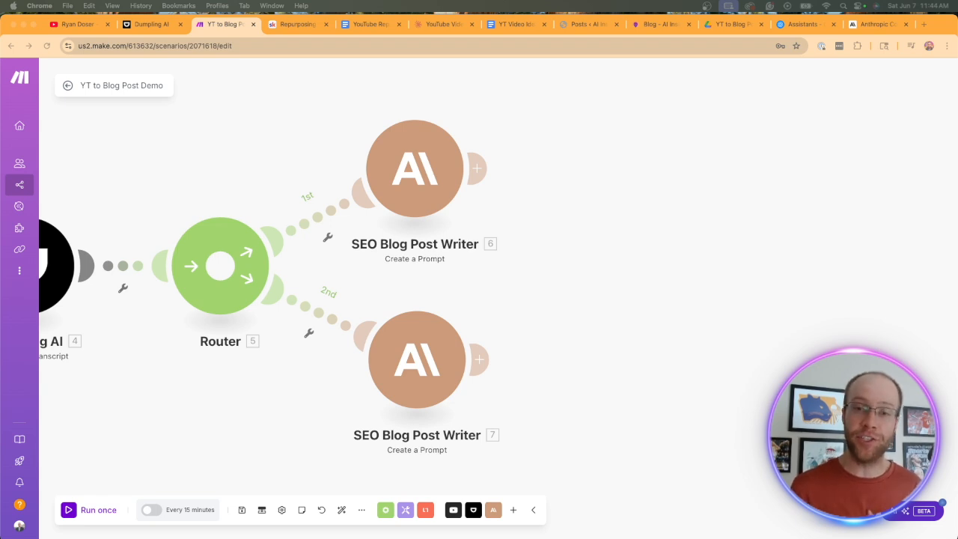
Add a Google Docs Create a Document module after the SEO Blog Post Writer on the second route.
click(482, 360)
text(google docs)
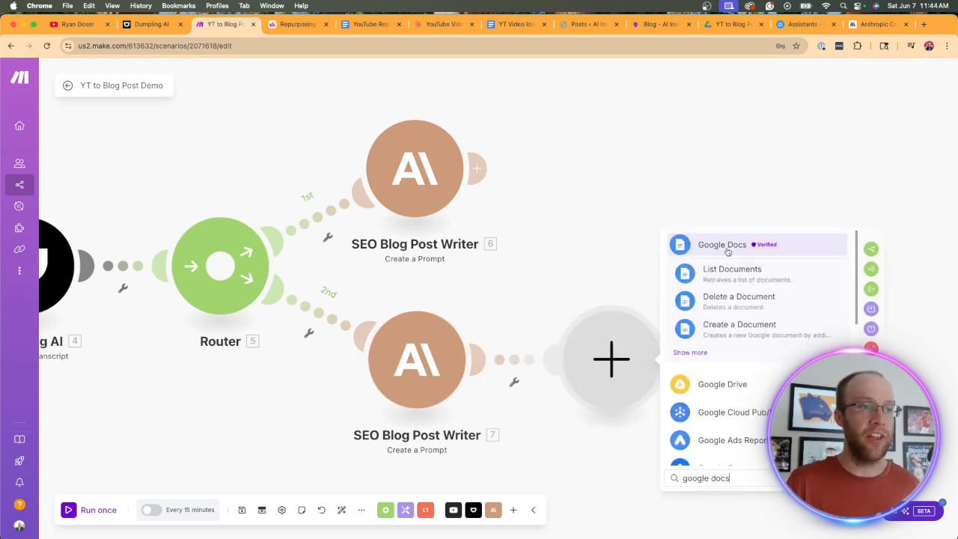
click(725, 248)
scroll(771, 352, down, 1)
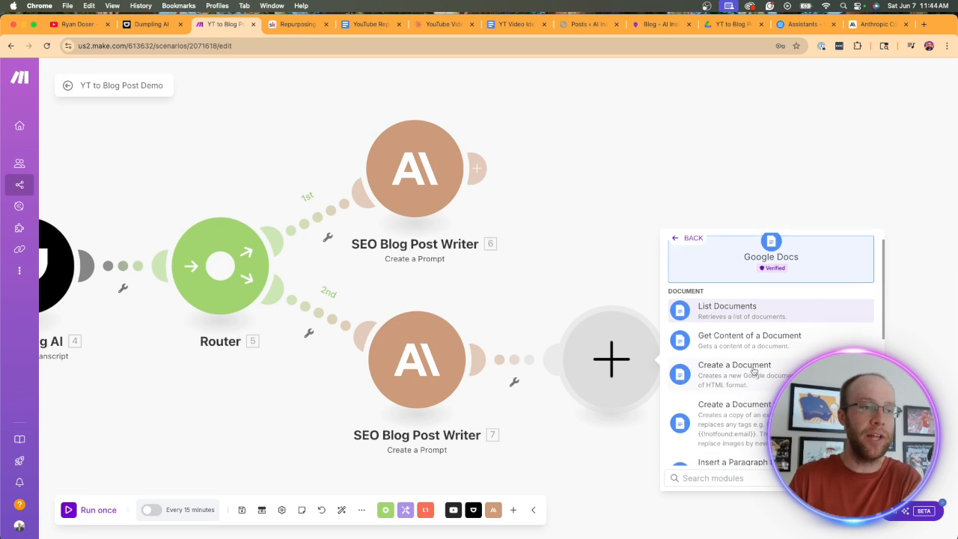
click(751, 372)
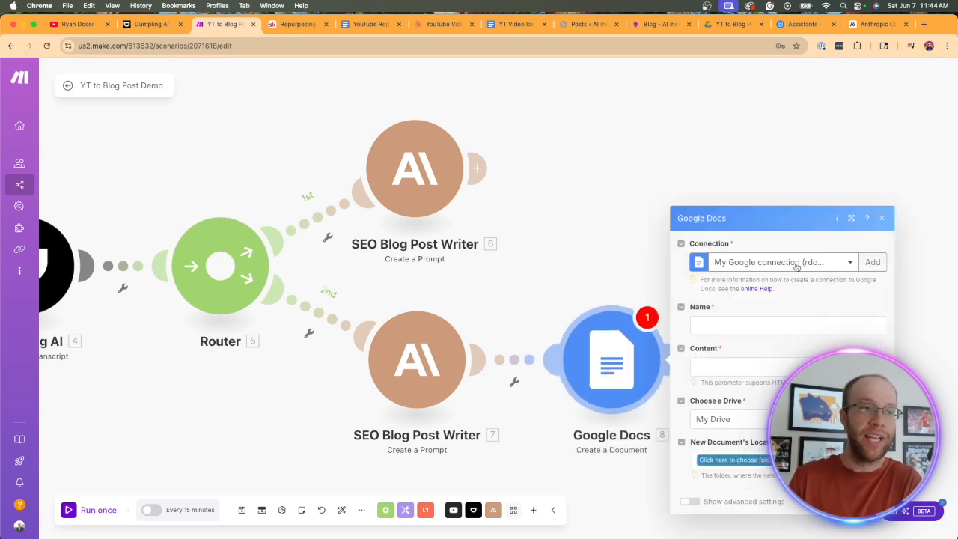
Check the available Google connections, and switch to Google Drive to view the YT to Blog Post Drafts folder.
click(797, 266)
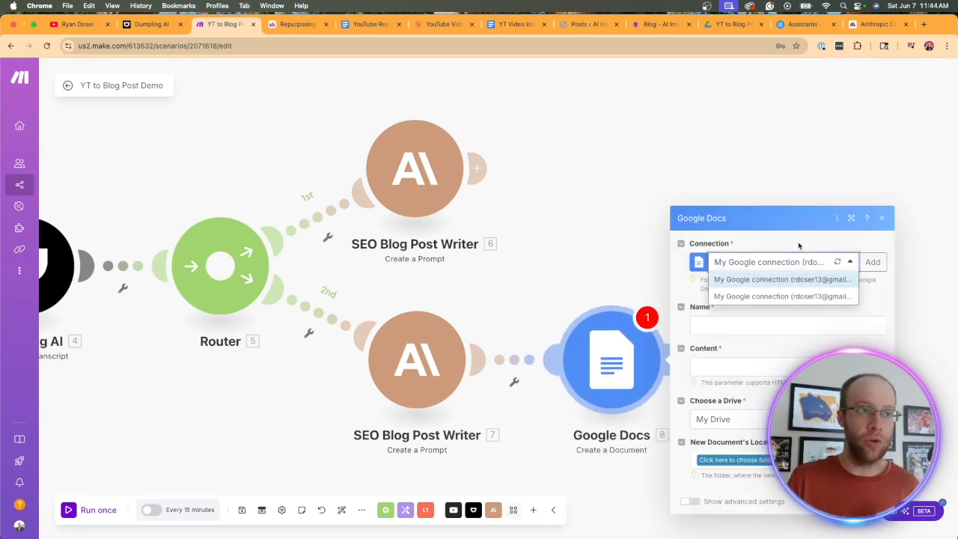
click(798, 246)
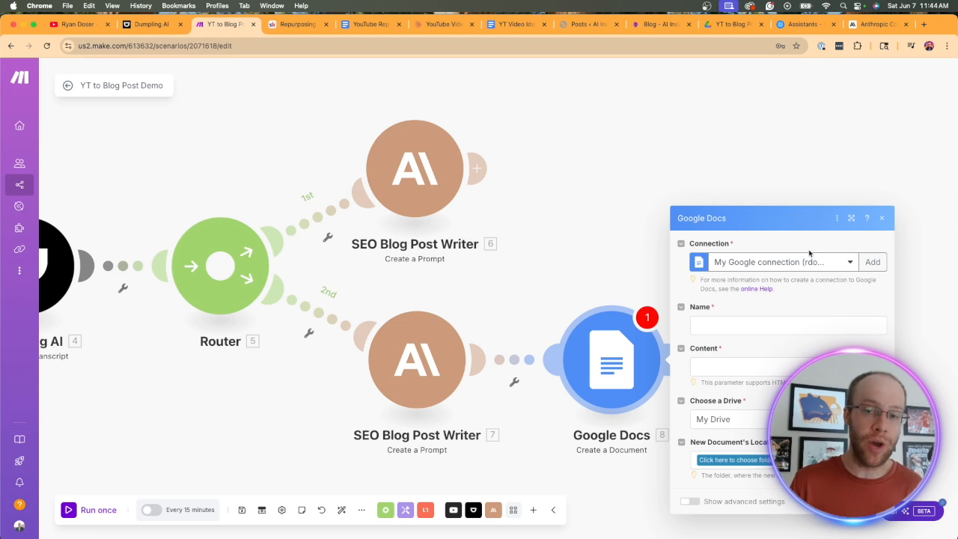
click(730, 25)
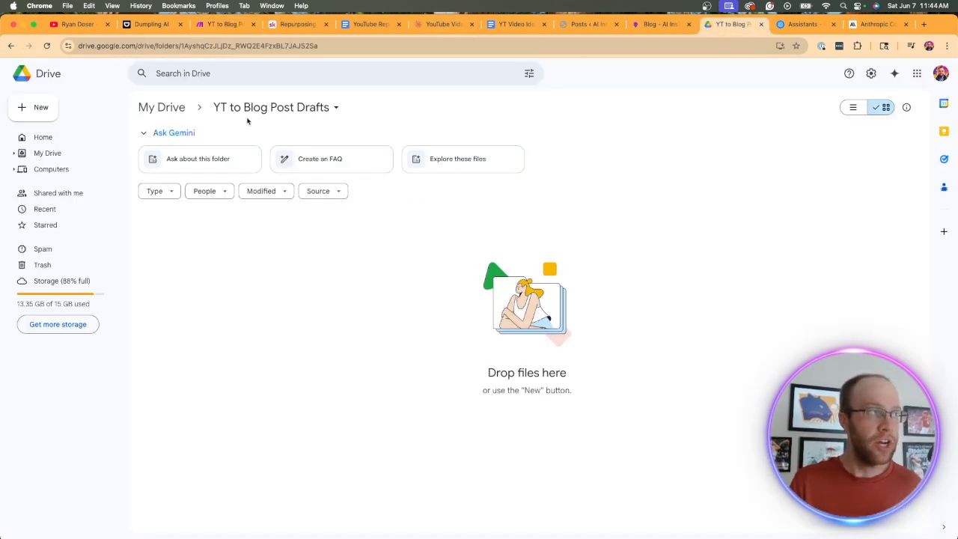
Return to Make and set the Google Docs document name to the YouTube video Title followed by (Draft).
click(210, 25)
click(746, 326)
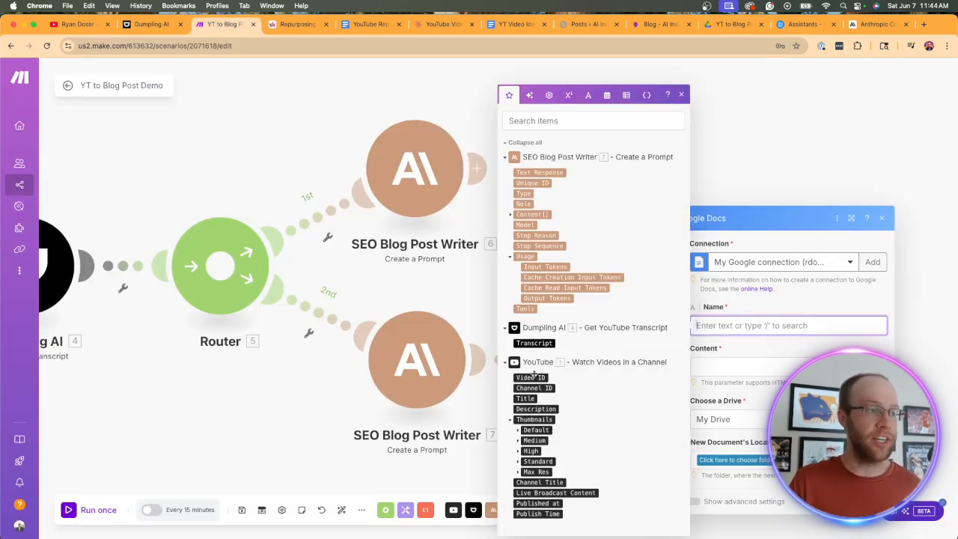
click(523, 399)
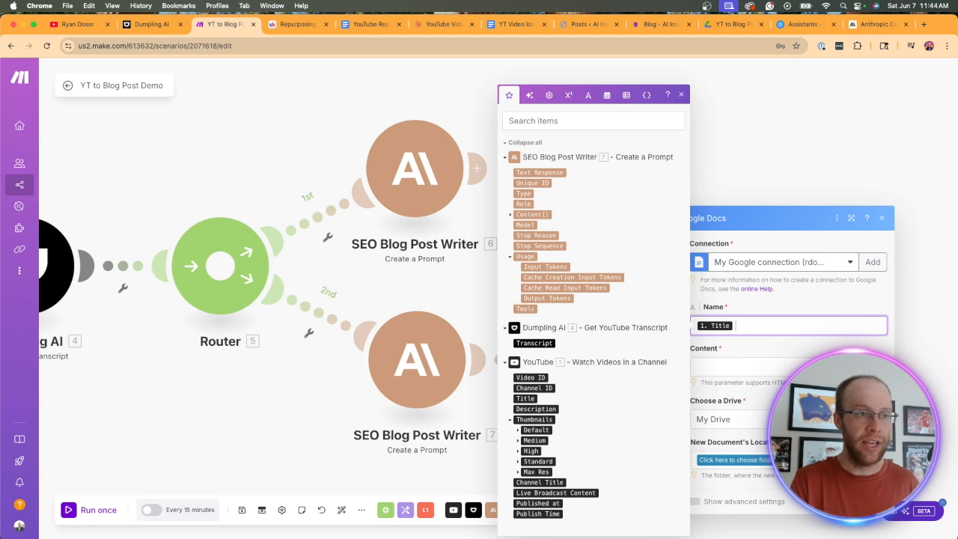
text(()
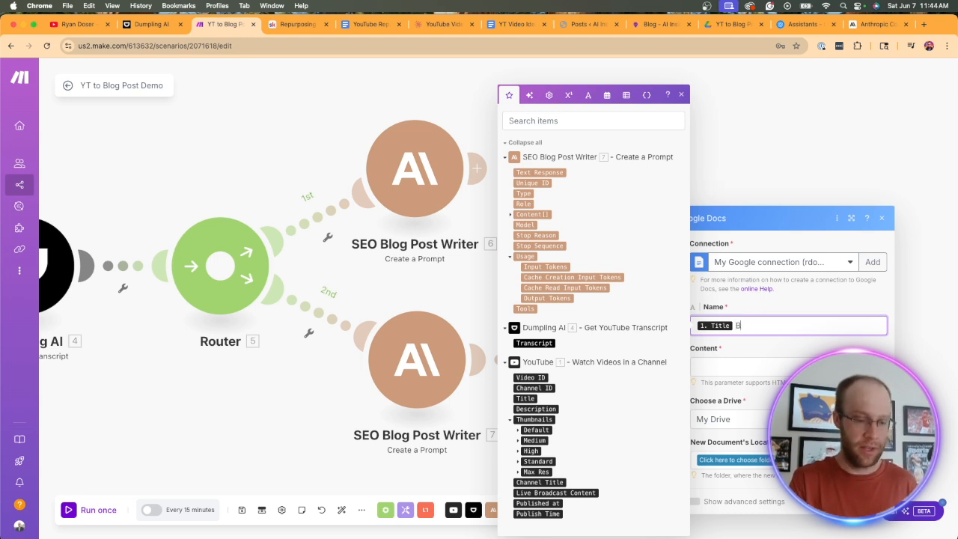
text(Draft))
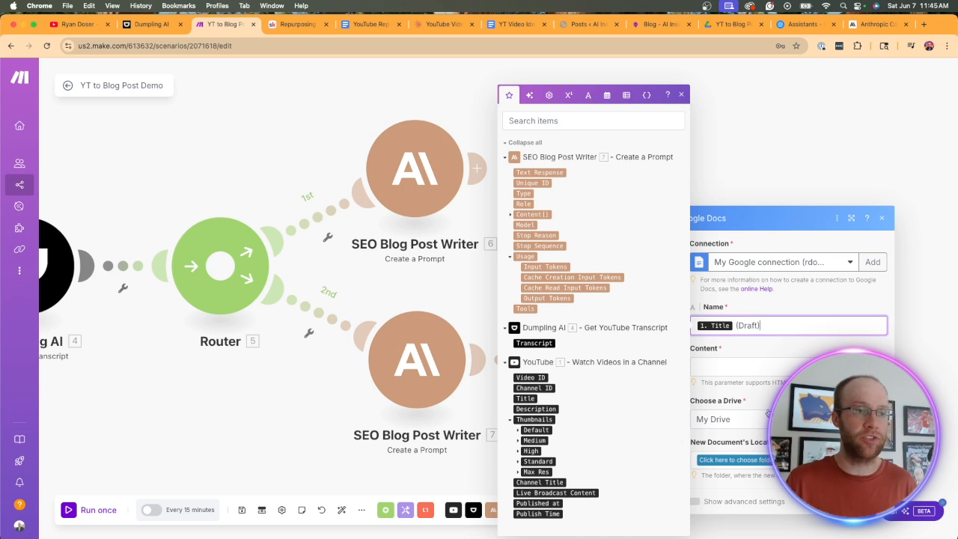
Map the document's content to the Text item within the second SEO Blog Post Writer's Content output.
click(743, 364)
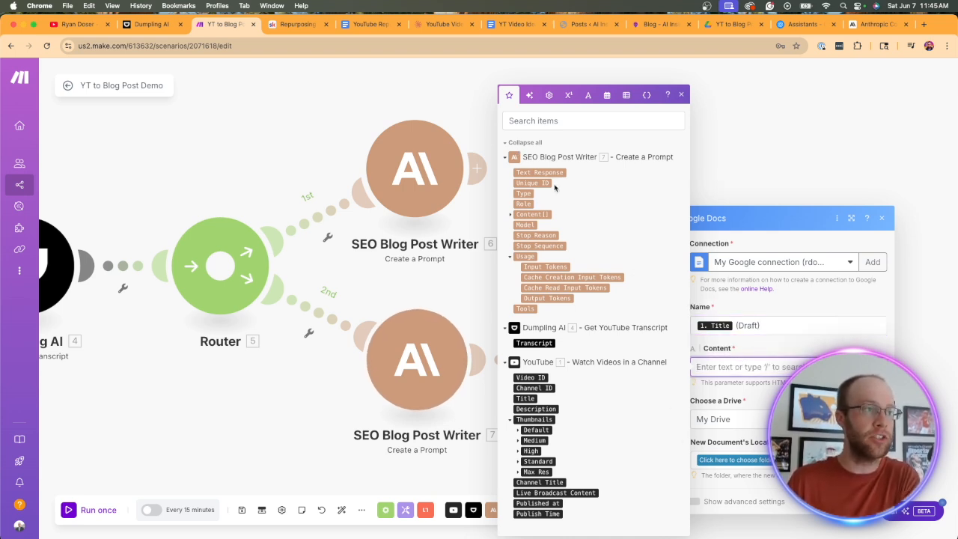
click(510, 216)
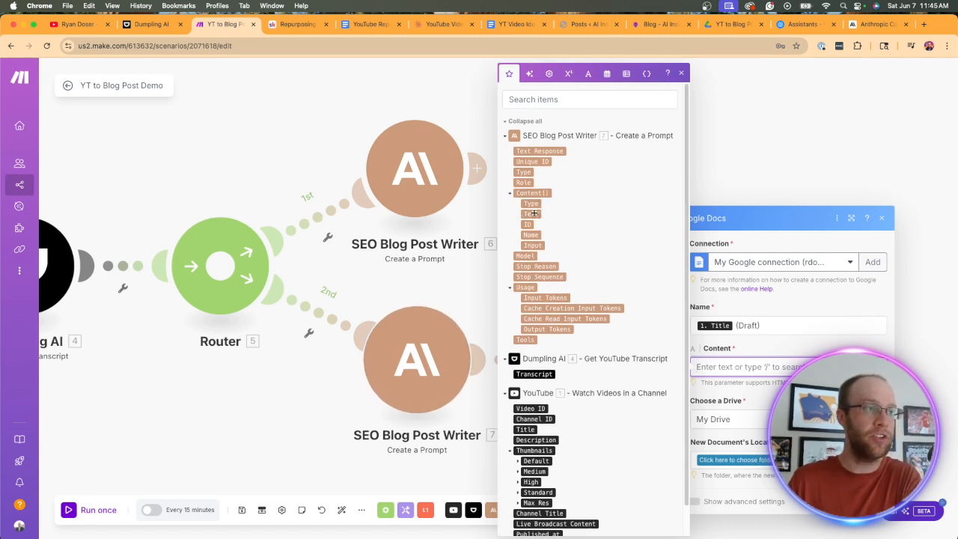
click(533, 213)
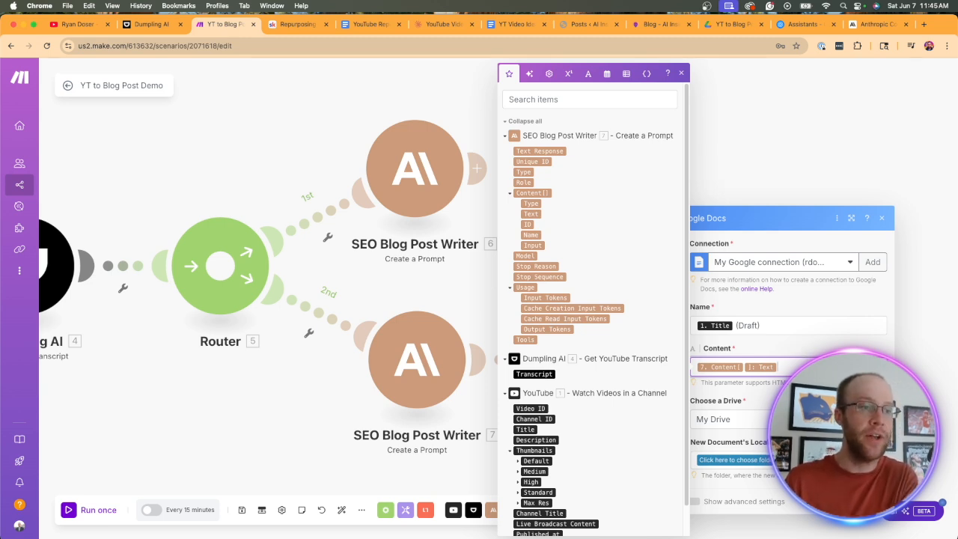
click(794, 443)
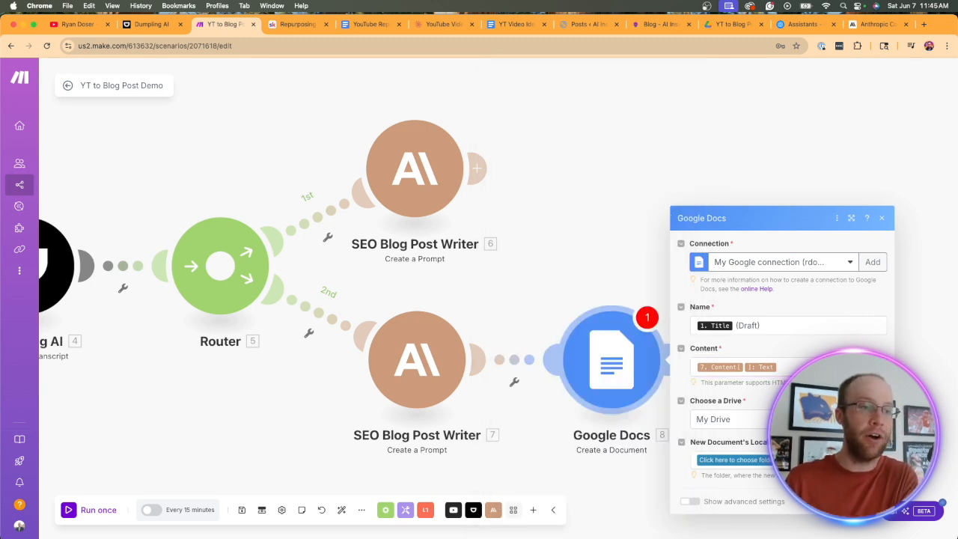
Choose the YT to Blog Post Drafts folder as the new document's location, and save the module and the scenario.
click(737, 460)
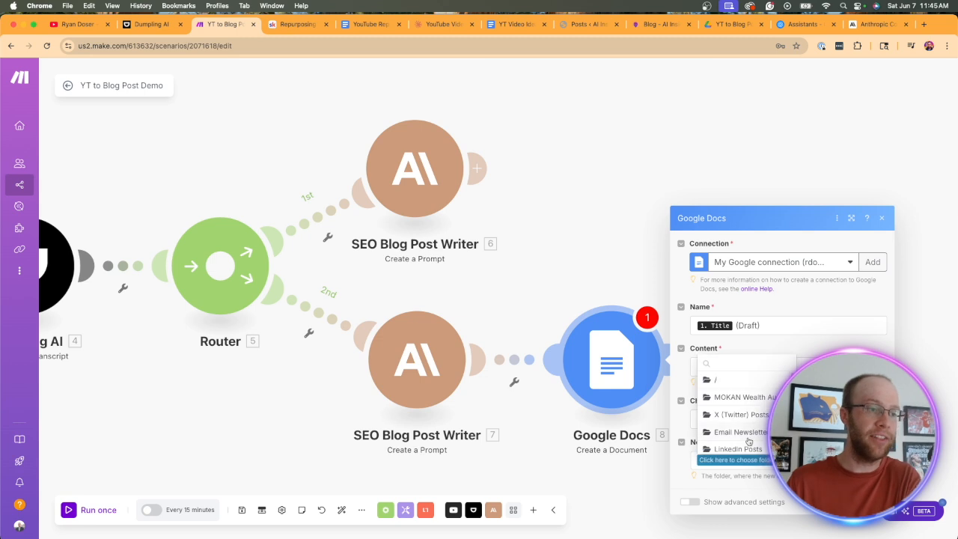
click(745, 392)
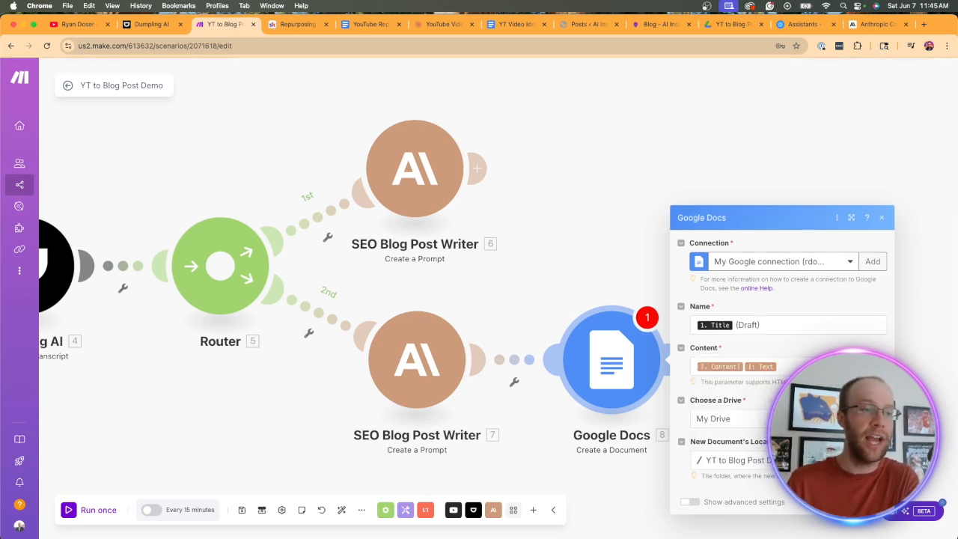
click(870, 502)
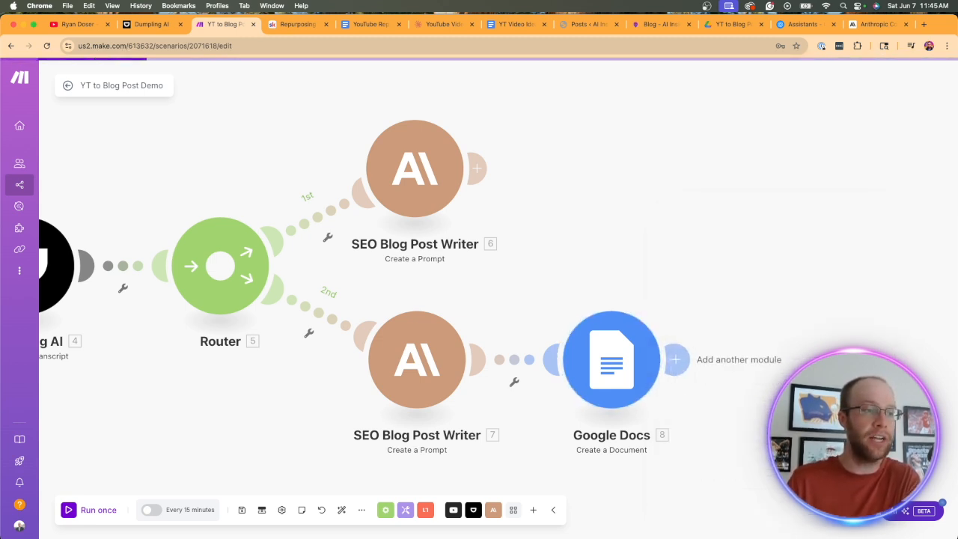
click(242, 510)
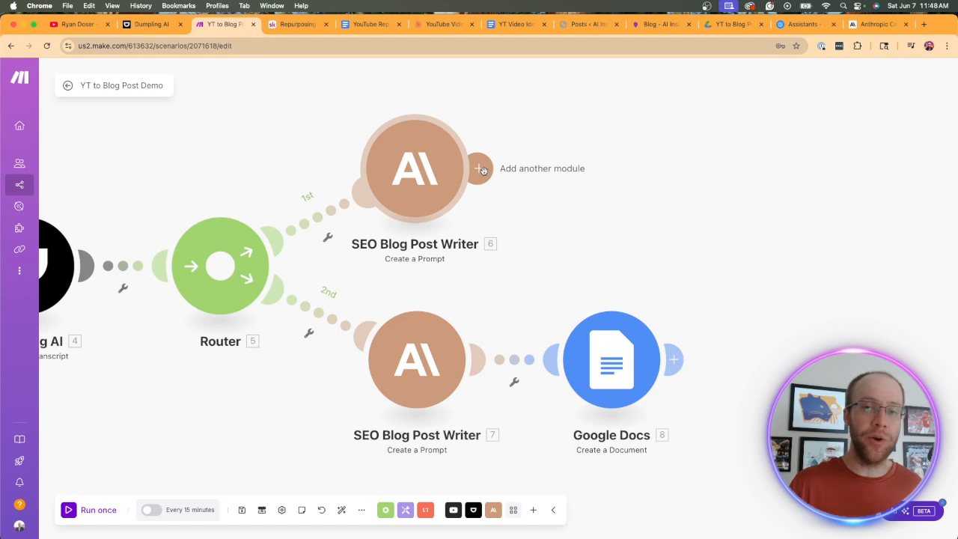
Add a WordPress Create a Post module after the SEO Blog Post Writer on the first route.
click(480, 169)
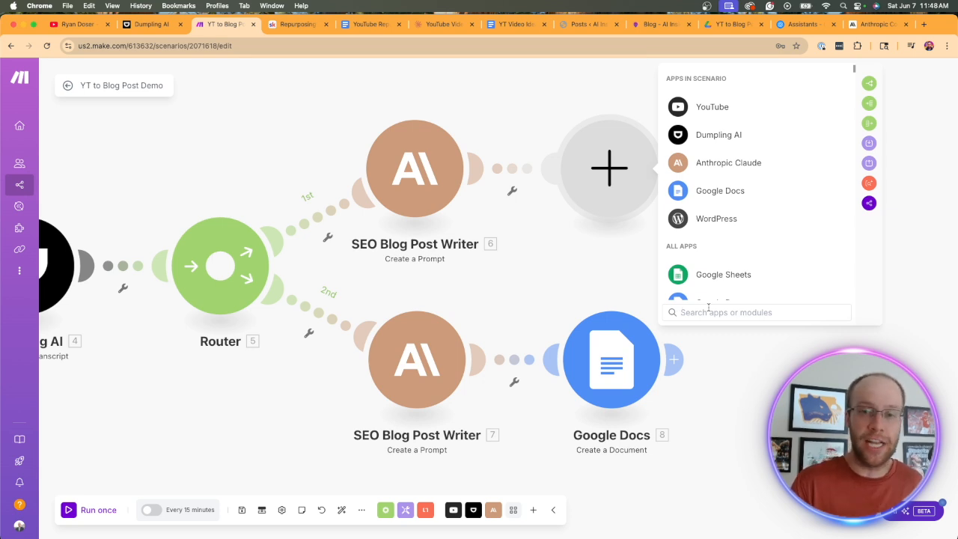
text(wordpress)
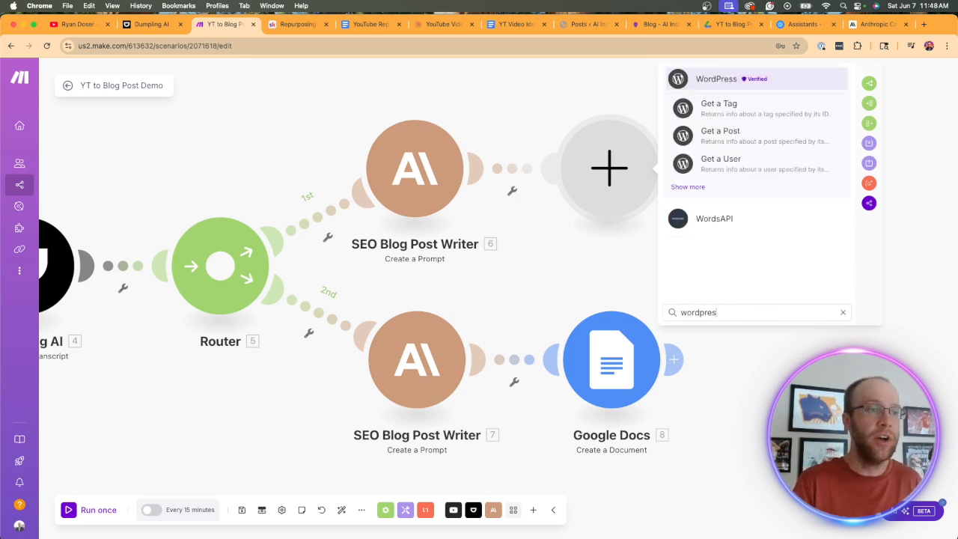
click(706, 84)
click(718, 163)
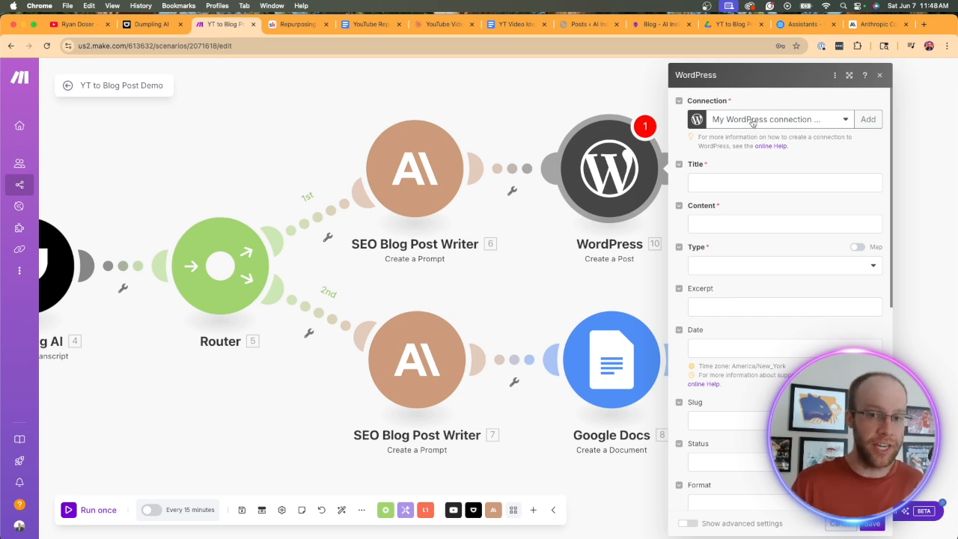
Switch to the WordPress admin and search the plugins available to add for make connector to check the Make Connector plugin.
click(586, 24)
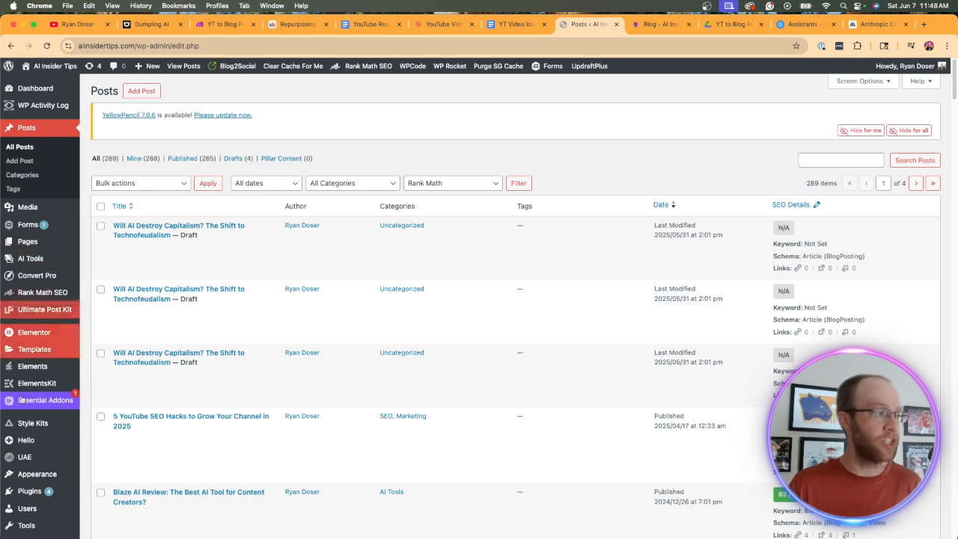
mouse_move(36, 462)
scroll(72, 352, down, 1)
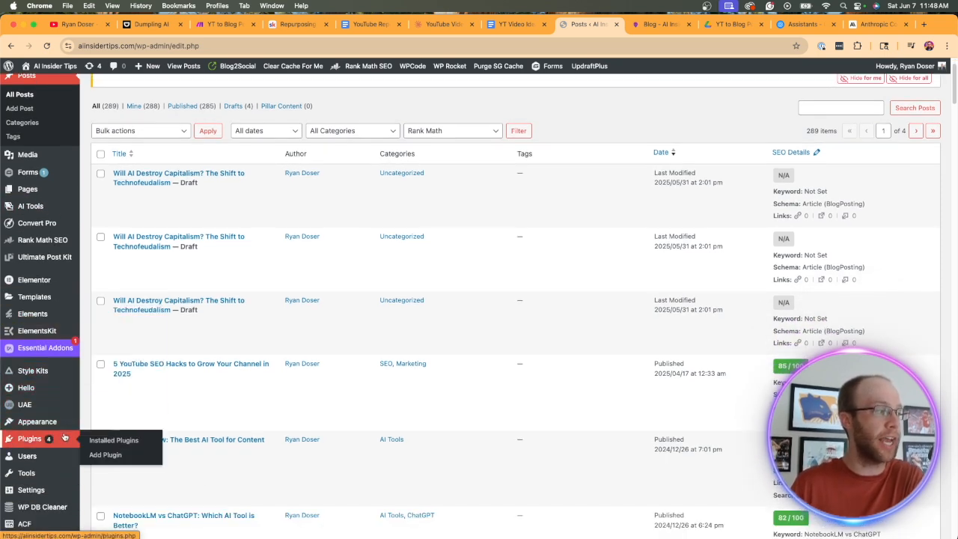
click(105, 454)
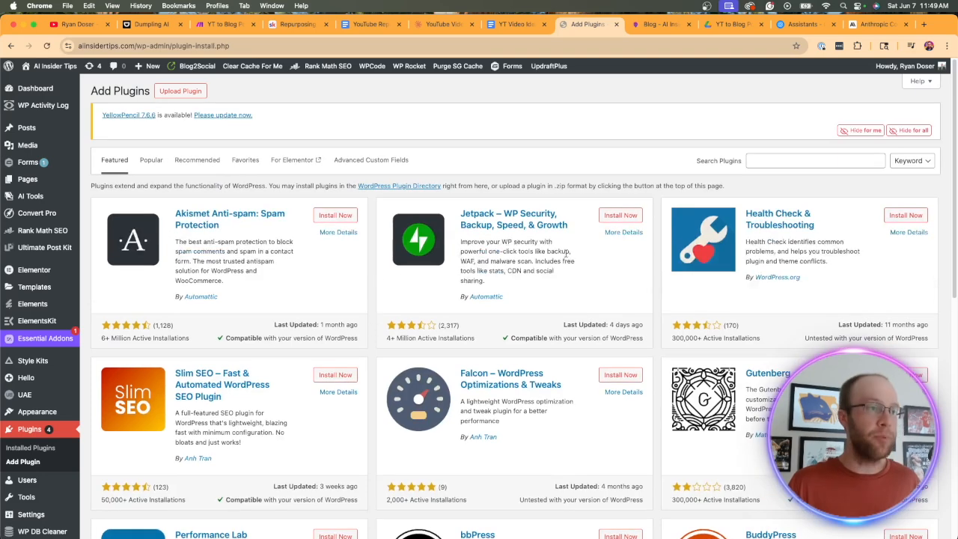
click(776, 157)
text(make connector)
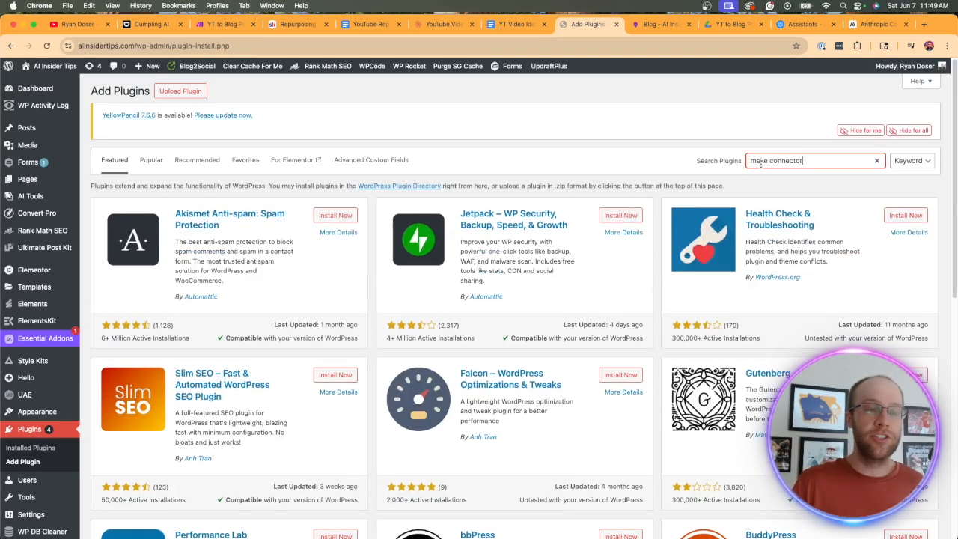
key(Return)
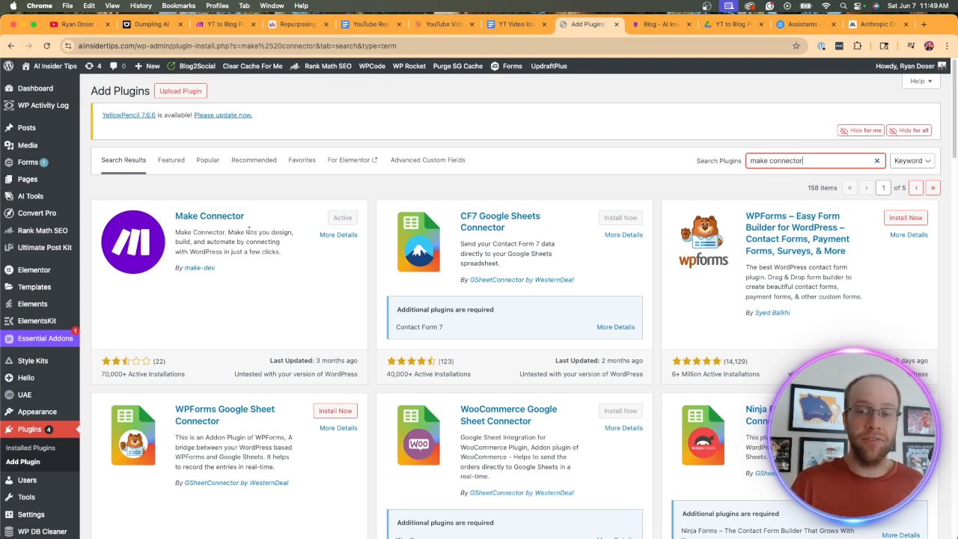
drag(263, 323, 112, 210)
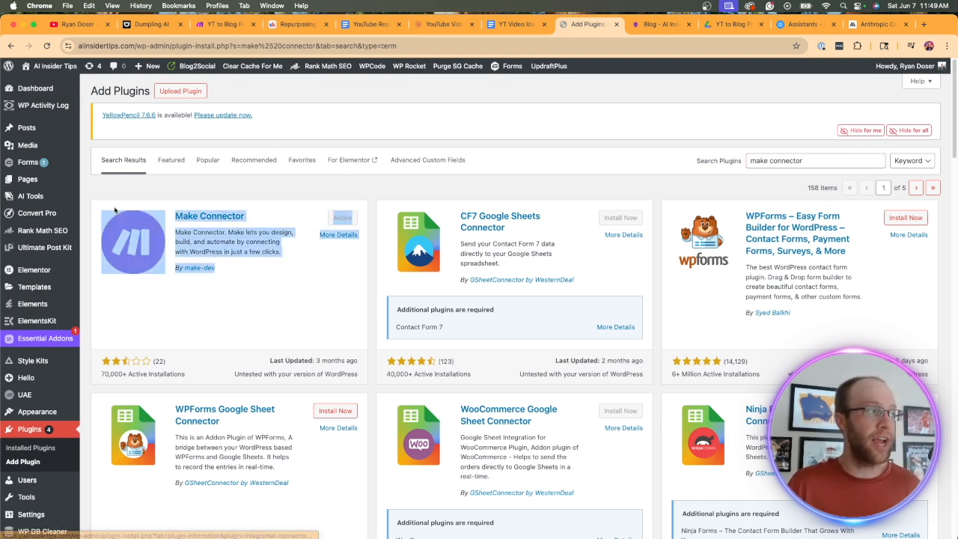
click(258, 300)
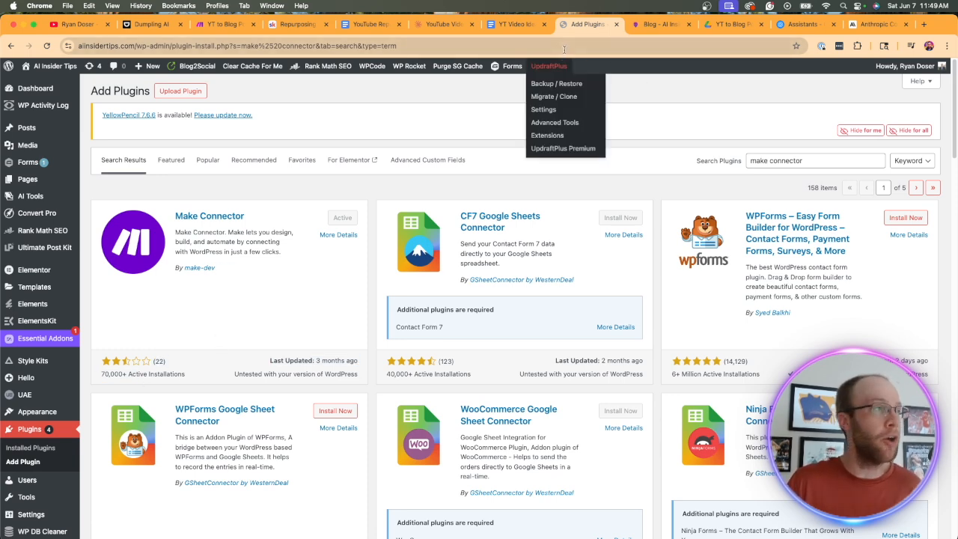
Return to Make and map the WordPress post's title to the YouTube video Title.
click(224, 24)
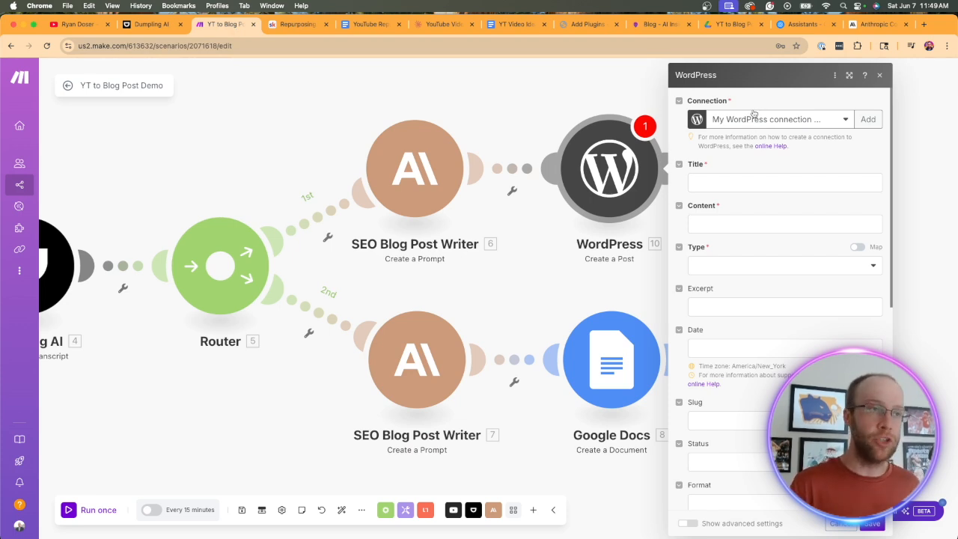
click(712, 185)
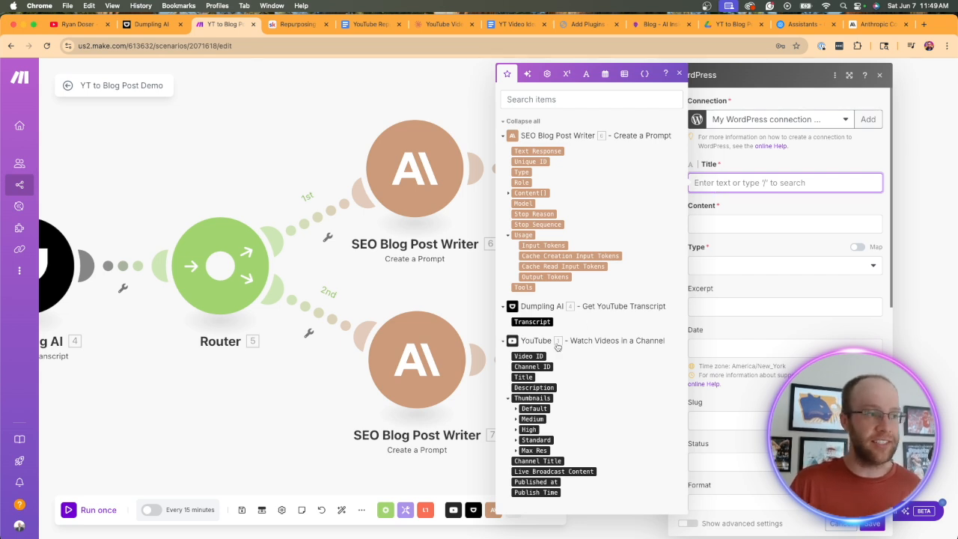
click(523, 377)
click(769, 209)
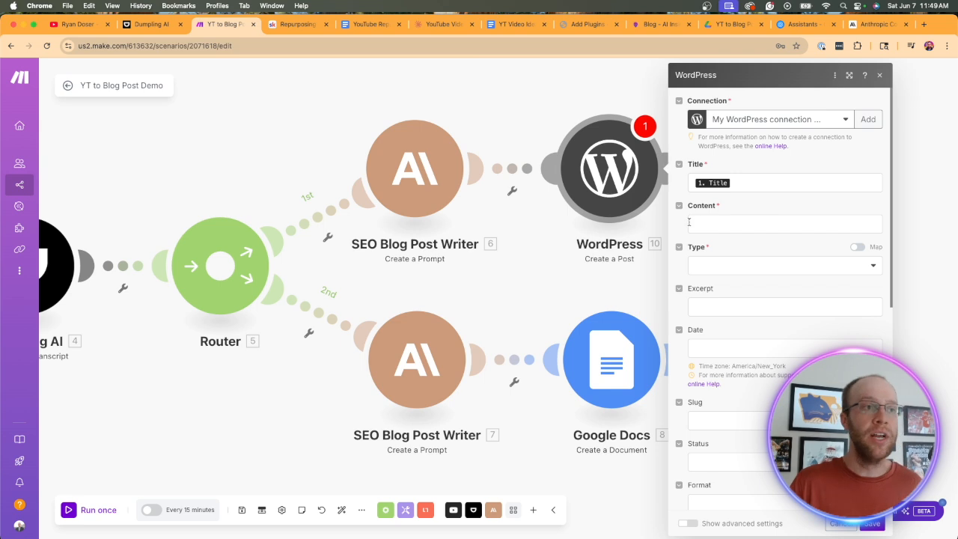
Map the post's content to the Text item within the first SEO Blog Post Writer's Content output, and set the type to Posts.
click(725, 225)
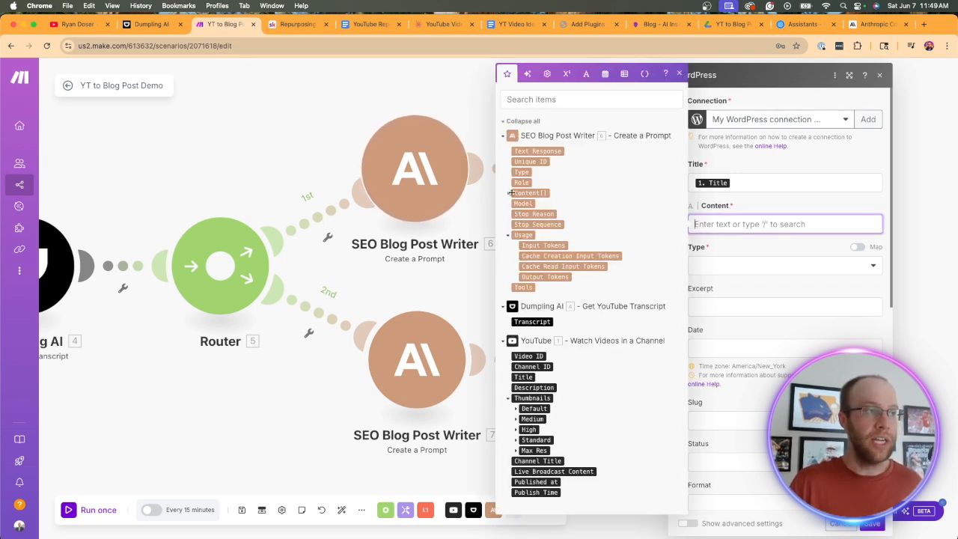
click(508, 194)
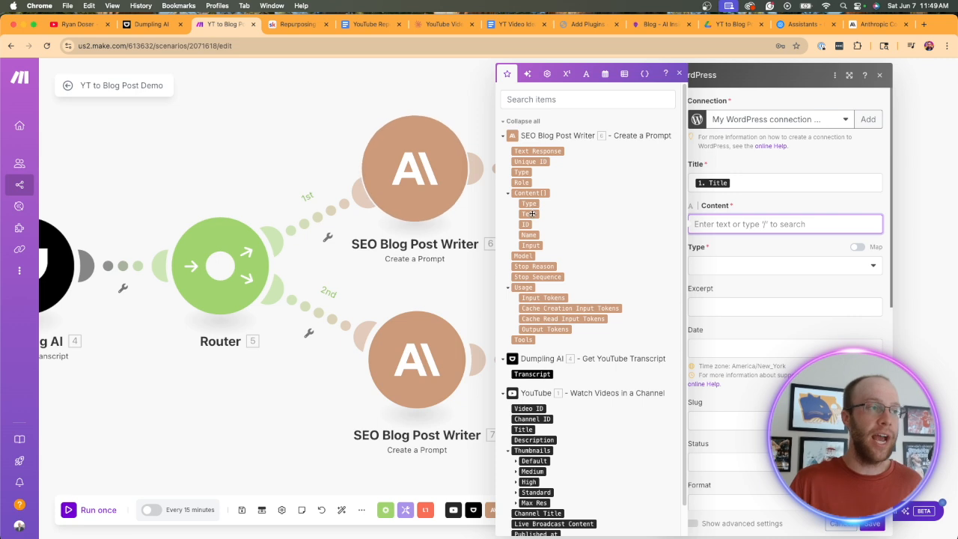
click(528, 214)
click(729, 266)
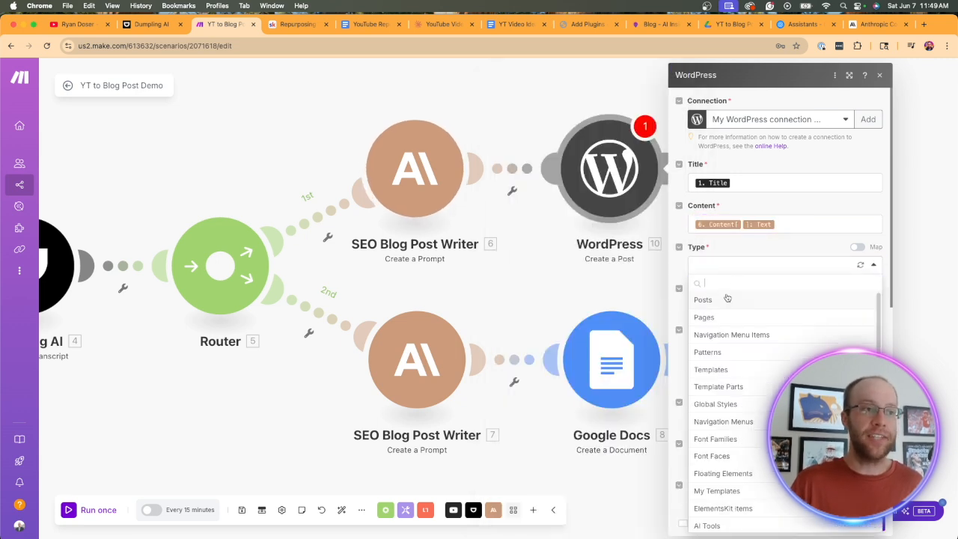
click(704, 299)
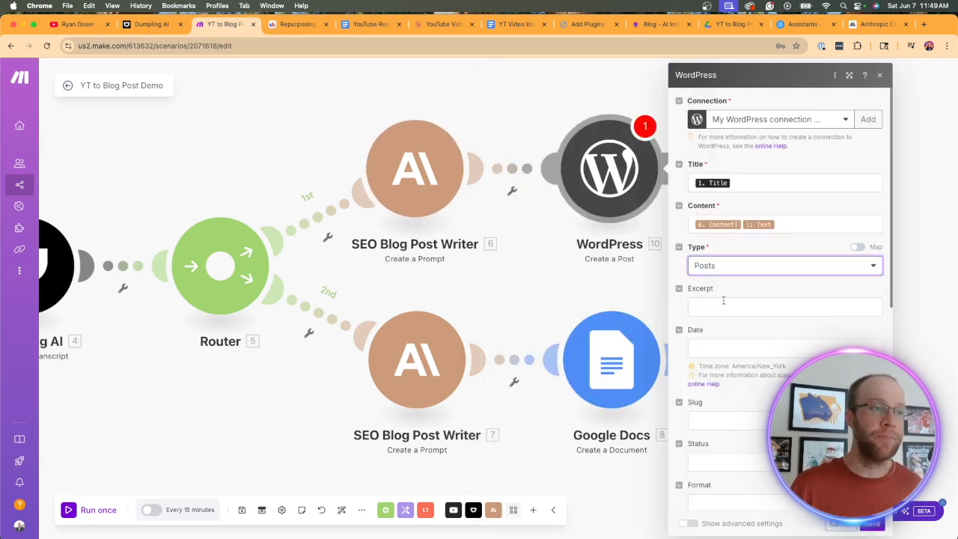
click(722, 304)
click(775, 289)
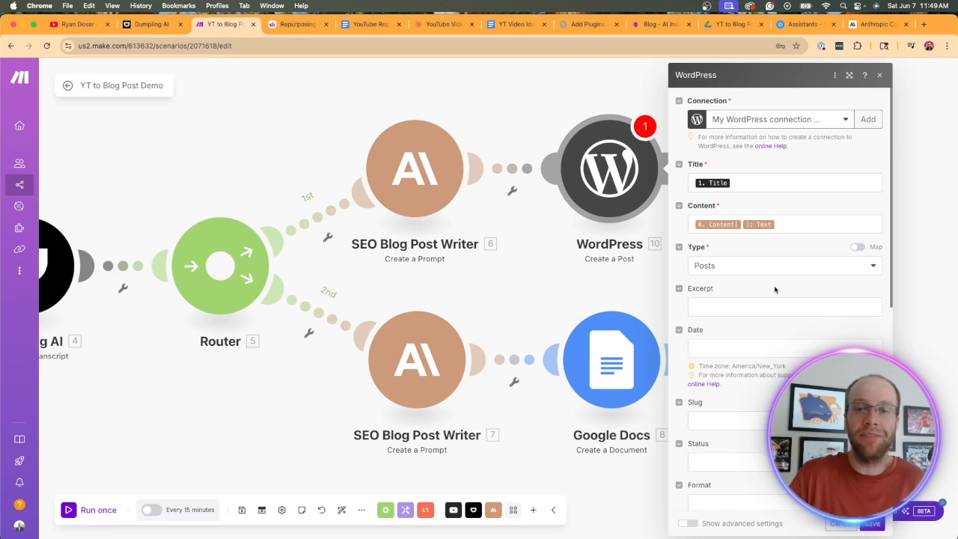
Map the WordPress post's date to the YouTube Publish Time and its slug to the YouTube video Title.
click(710, 346)
scroll(573, 367, down, 1)
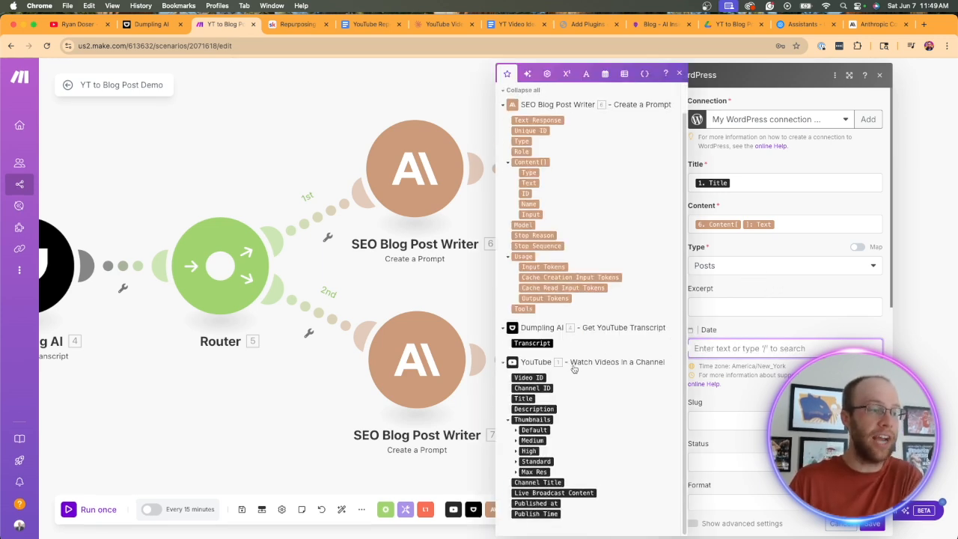
click(537, 513)
click(818, 330)
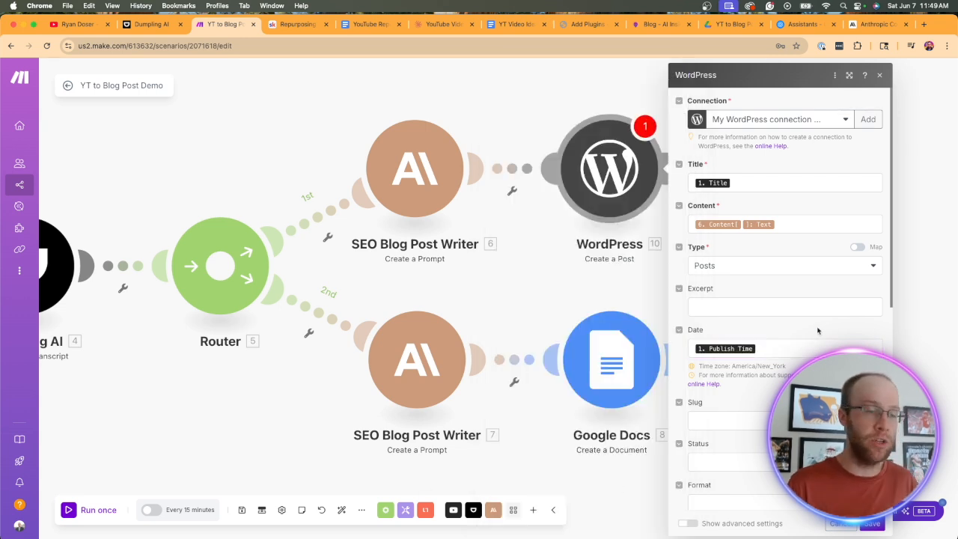
click(731, 419)
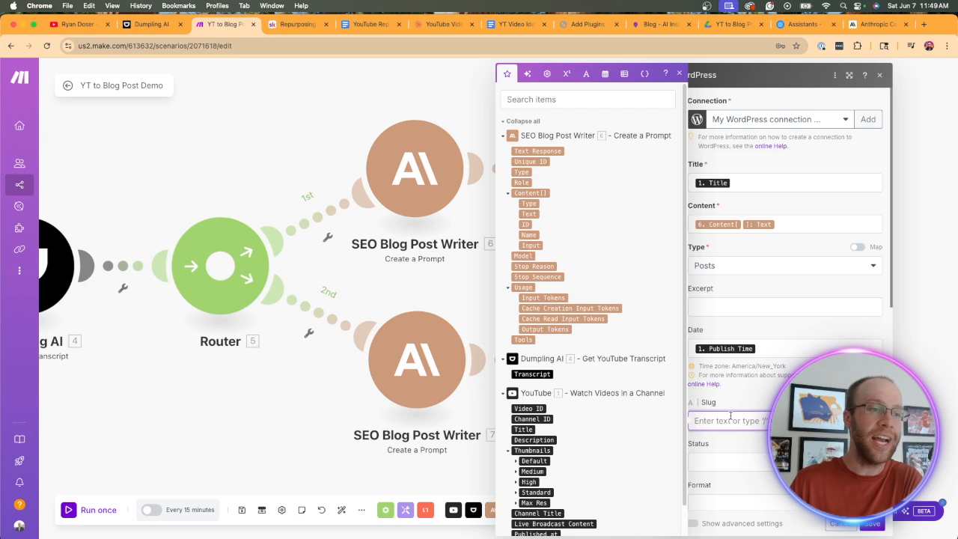
click(524, 429)
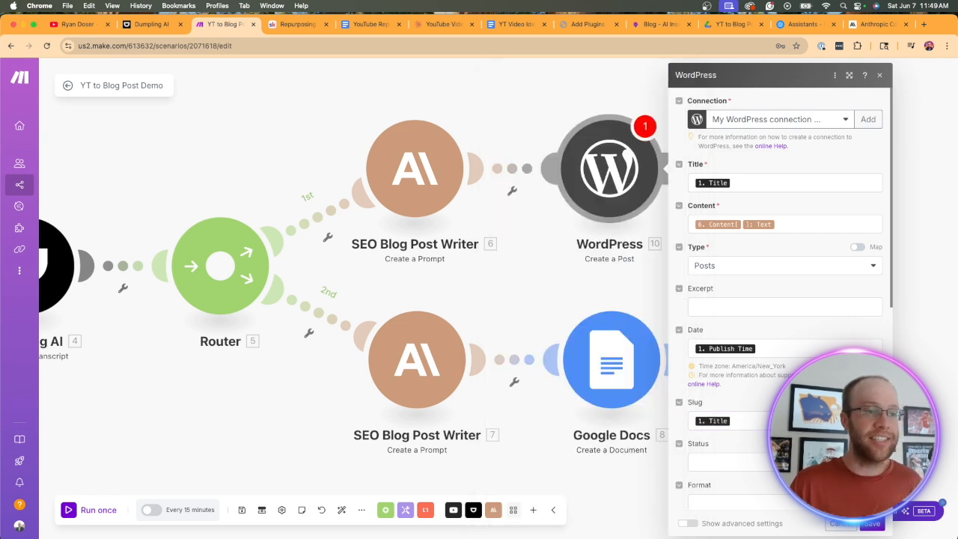
Set the WordPress post's status to Draft.
scroll(839, 507, down, 2)
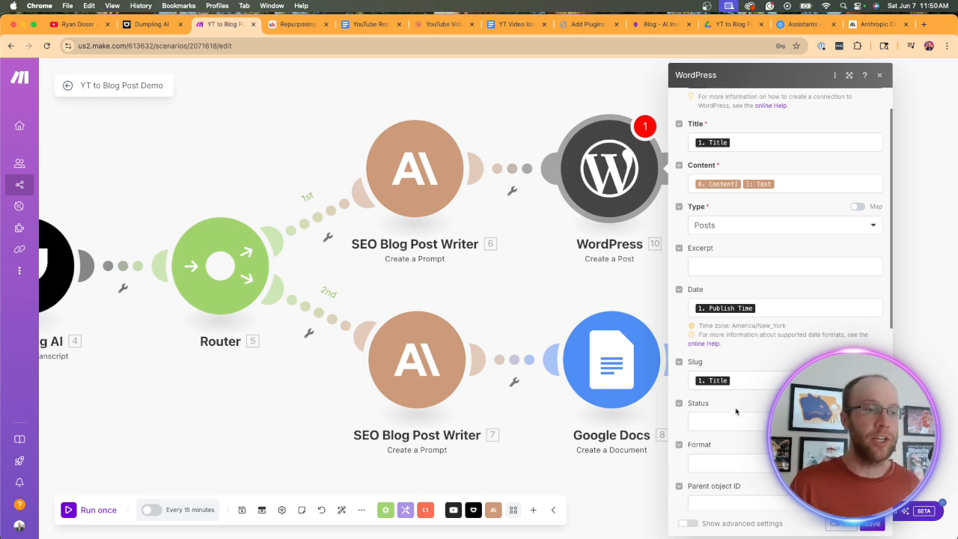
click(719, 423)
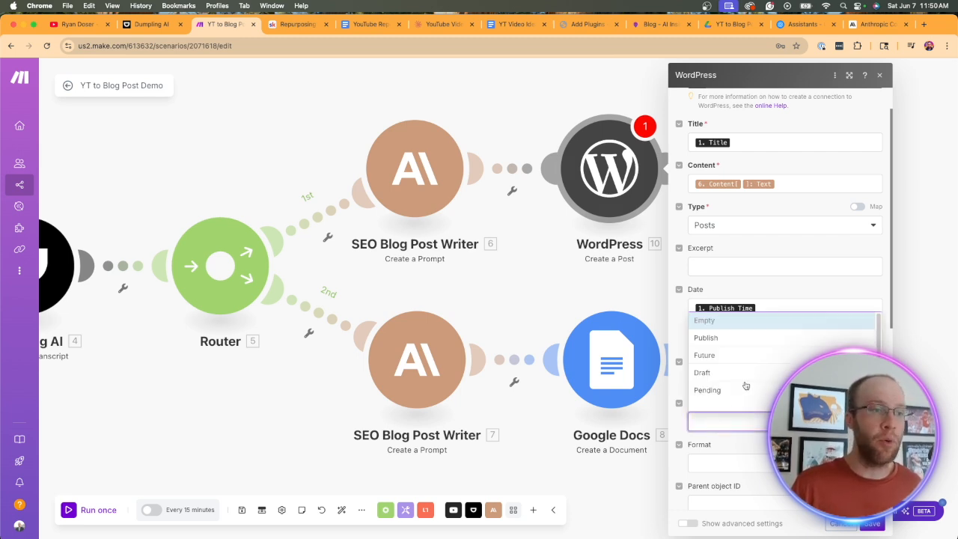
click(718, 372)
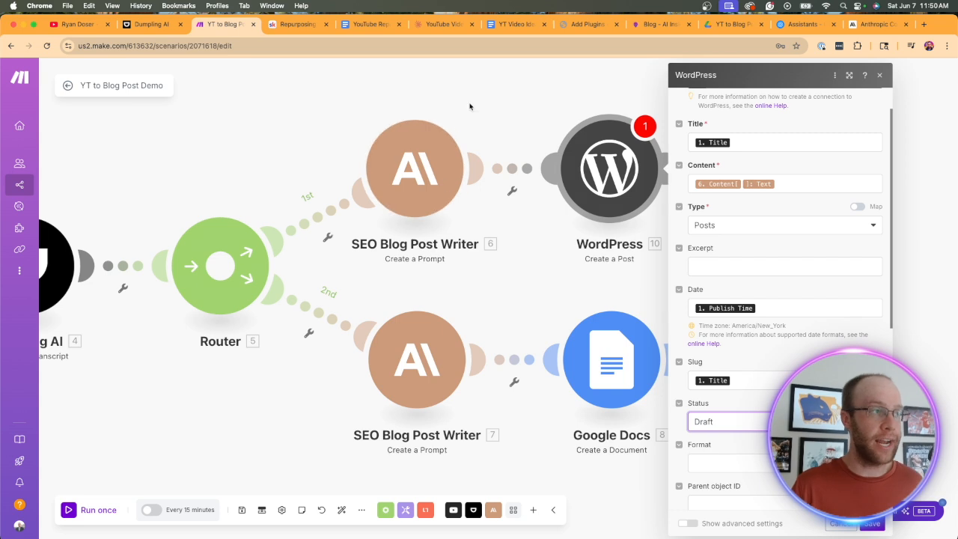
drag(471, 102, 358, 99)
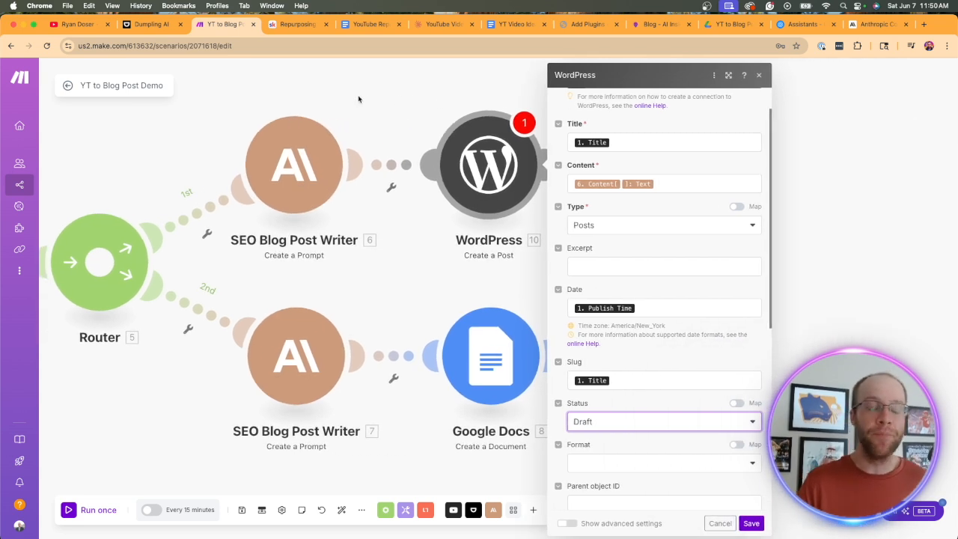
click(628, 425)
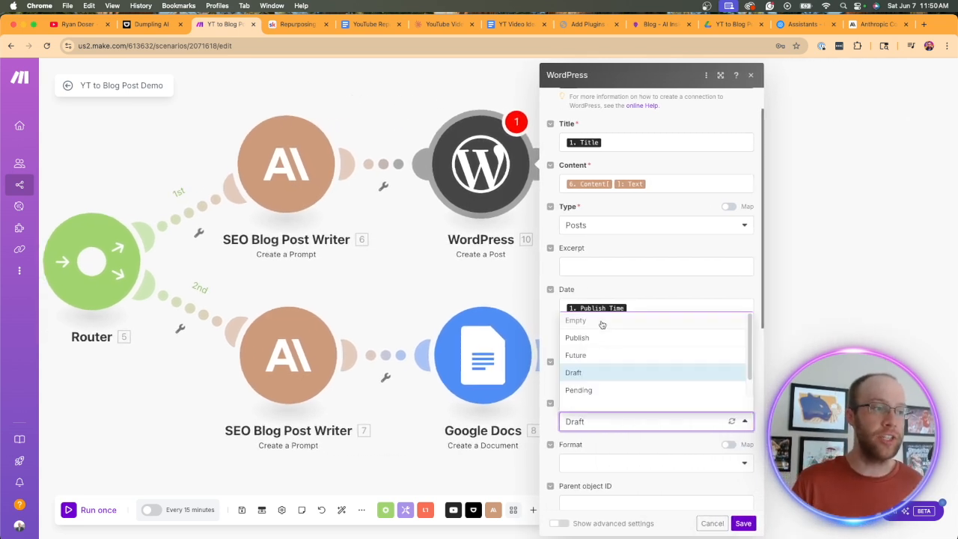
click(596, 374)
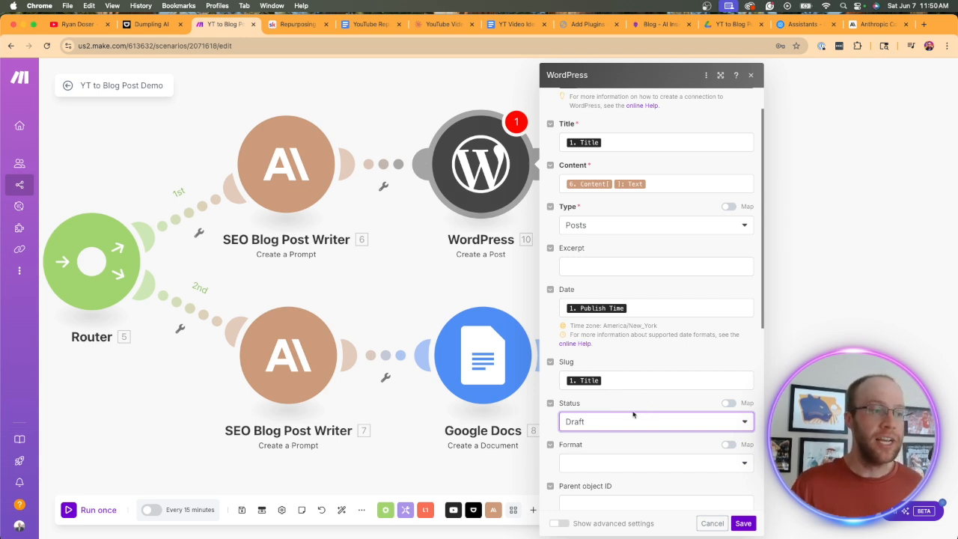
Choose the site owner's account as the WordPress post's author, leaving format, categories and tags unset, and save the module.
click(609, 461)
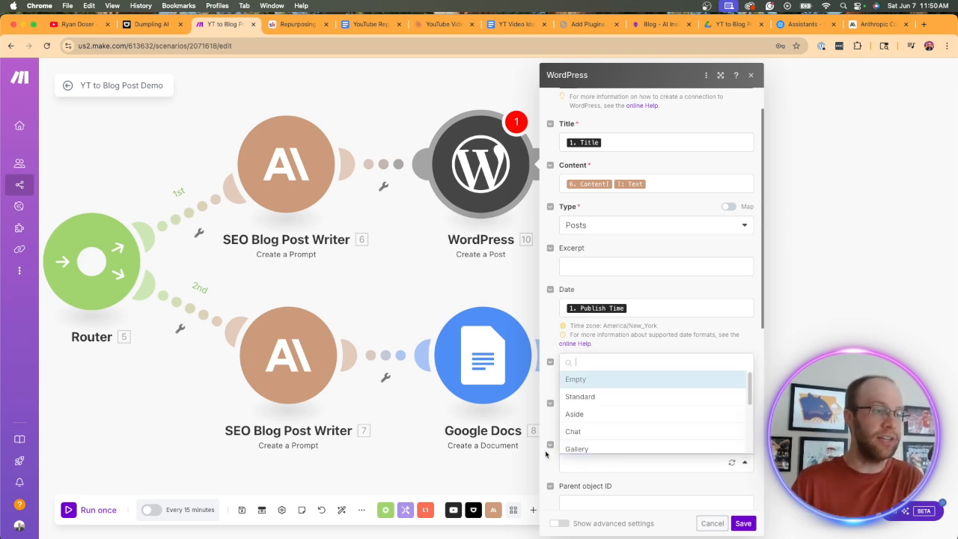
scroll(603, 394, down, 5)
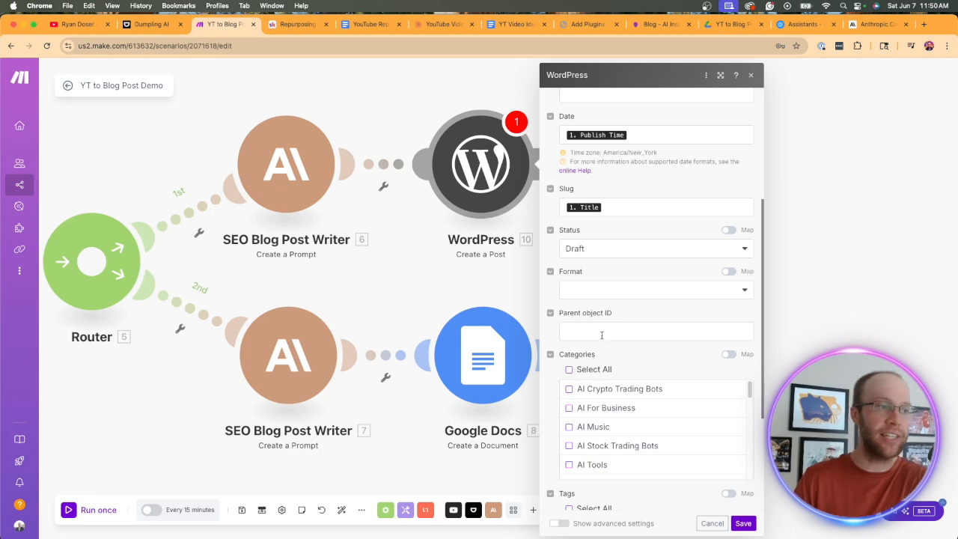
scroll(609, 387, down, 3)
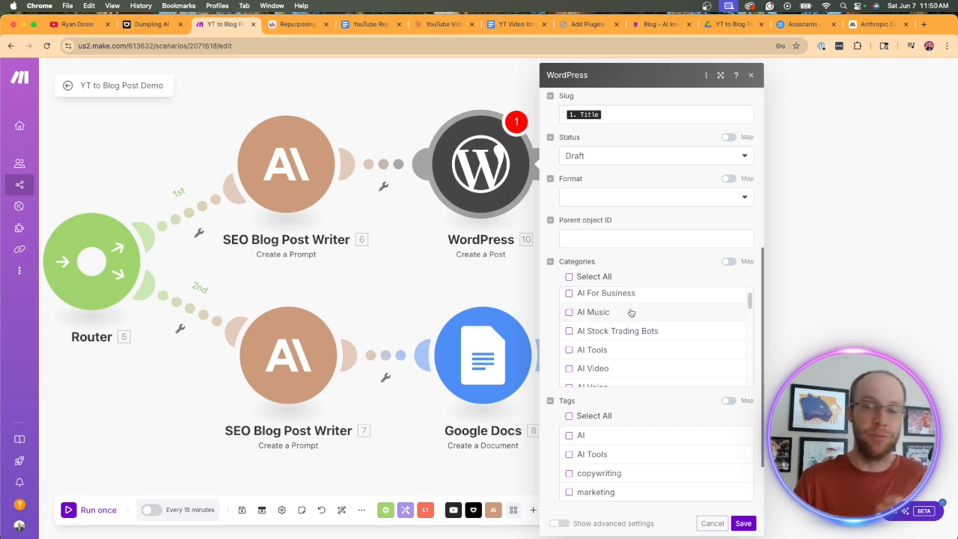
scroll(640, 313, down, 5)
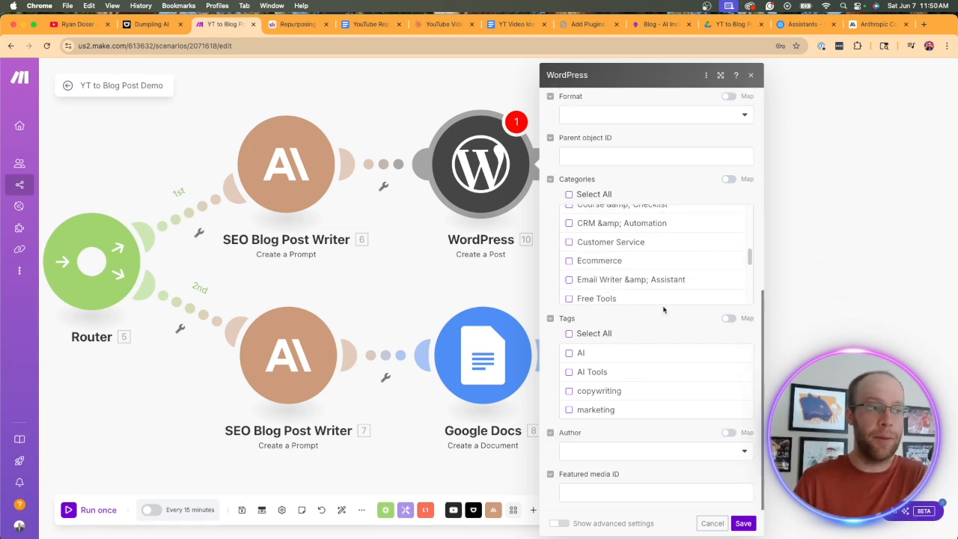
click(620, 452)
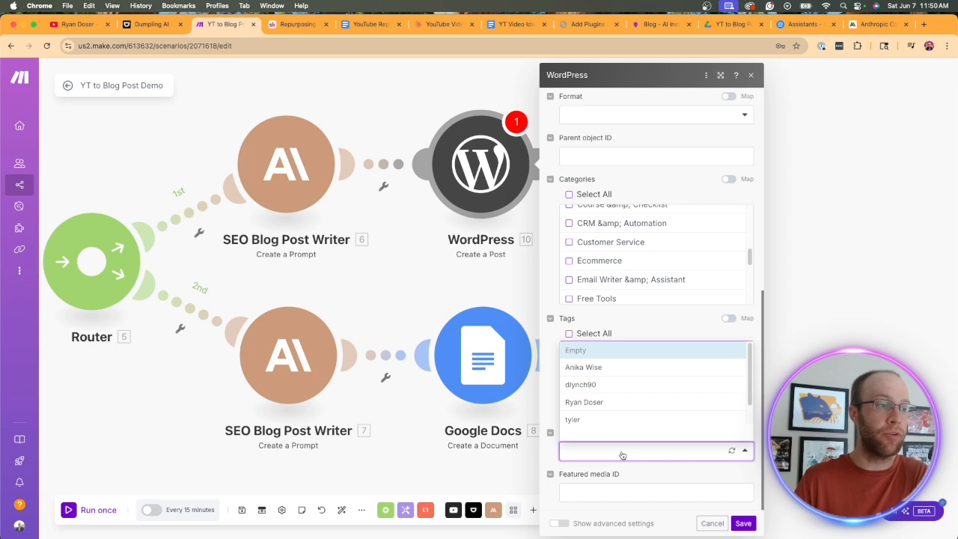
click(601, 401)
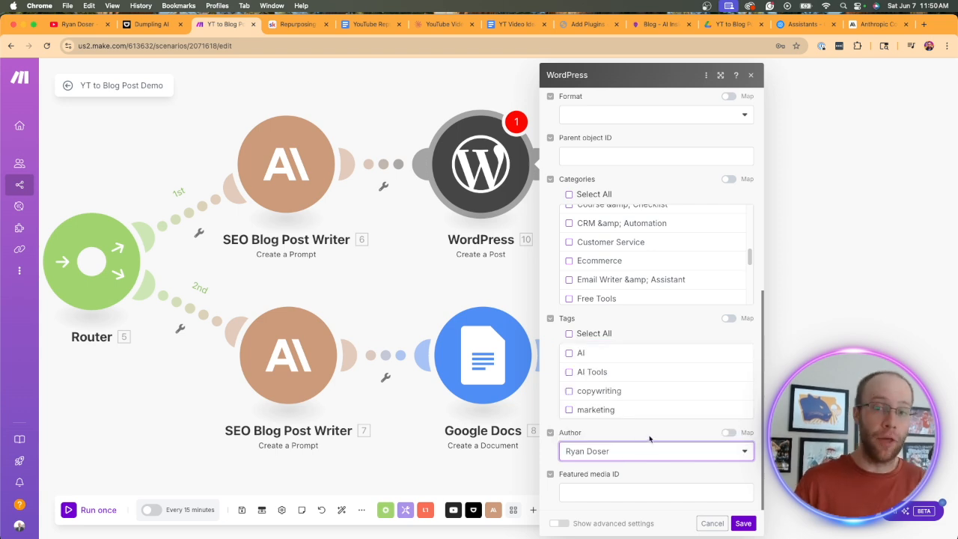
click(742, 523)
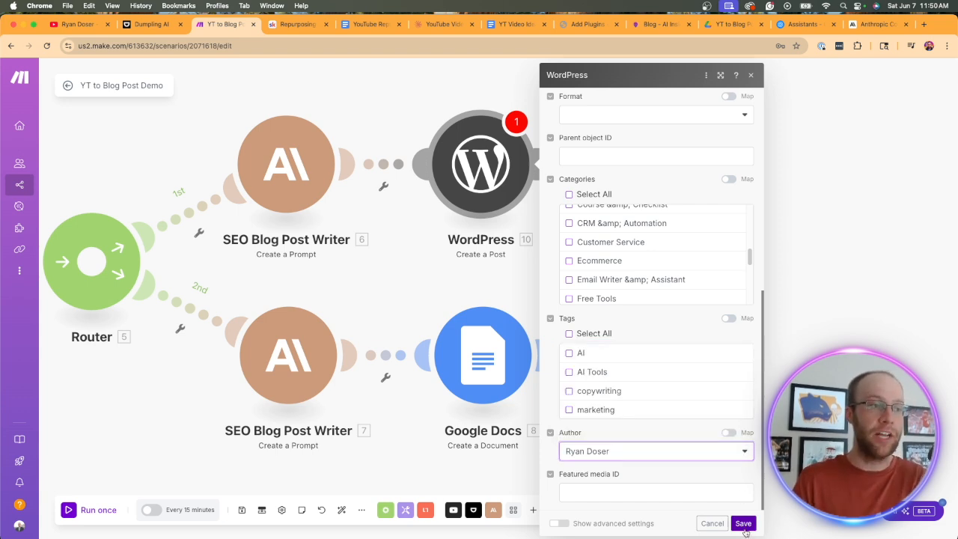
Save the scenario and auto-align its modules on the canvas.
click(241, 510)
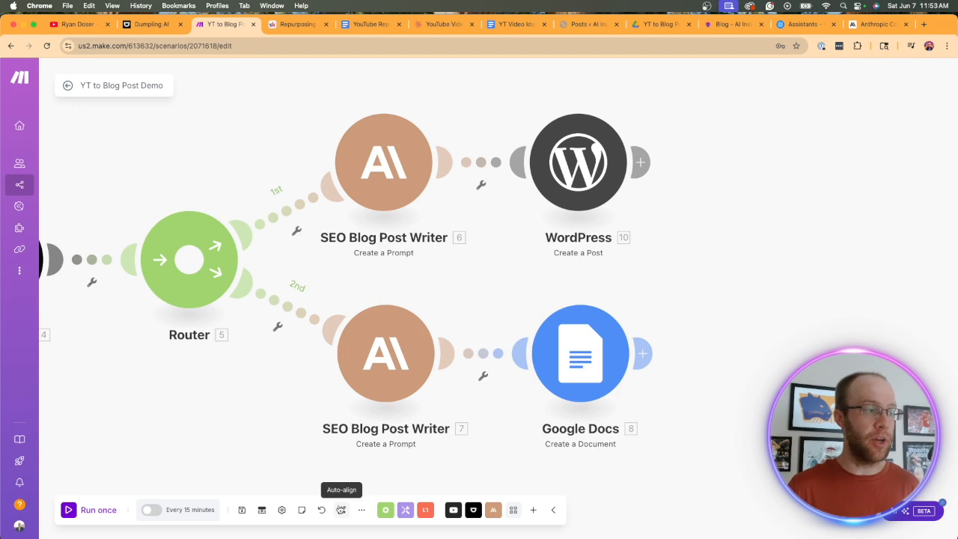
click(341, 509)
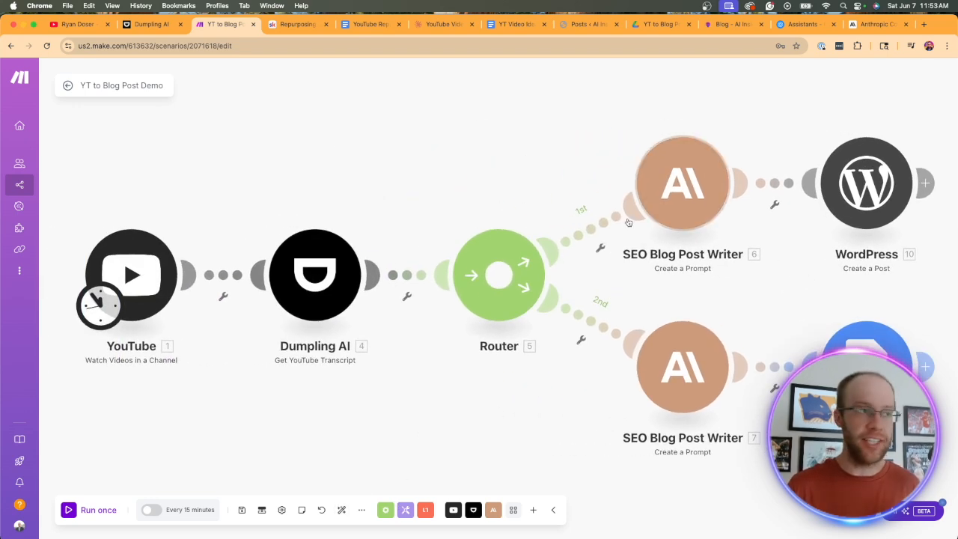
drag(522, 174, 489, 156)
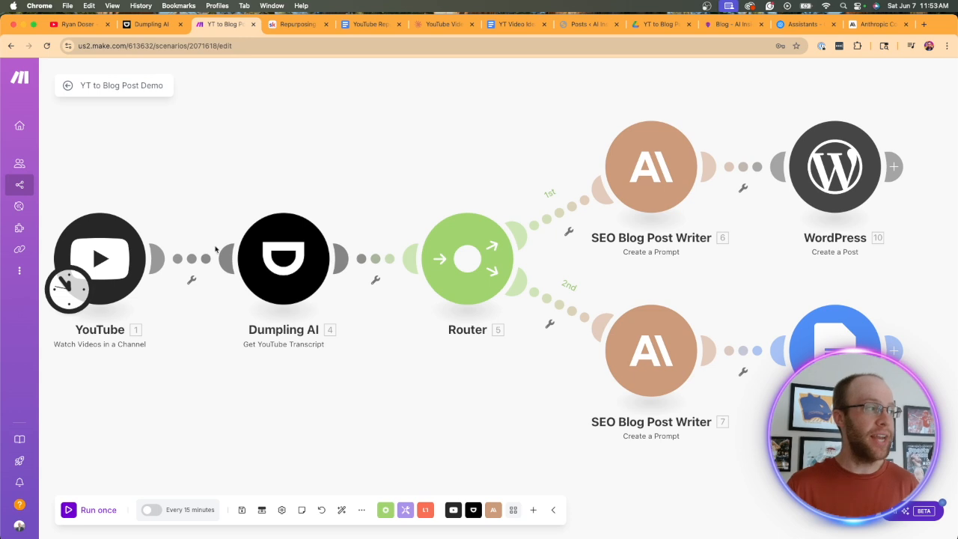
Set the YouTube trigger to start from the manually chosen video "What is Vibe Marketing?", save, and run the scenario once.
drag(202, 177, 237, 187)
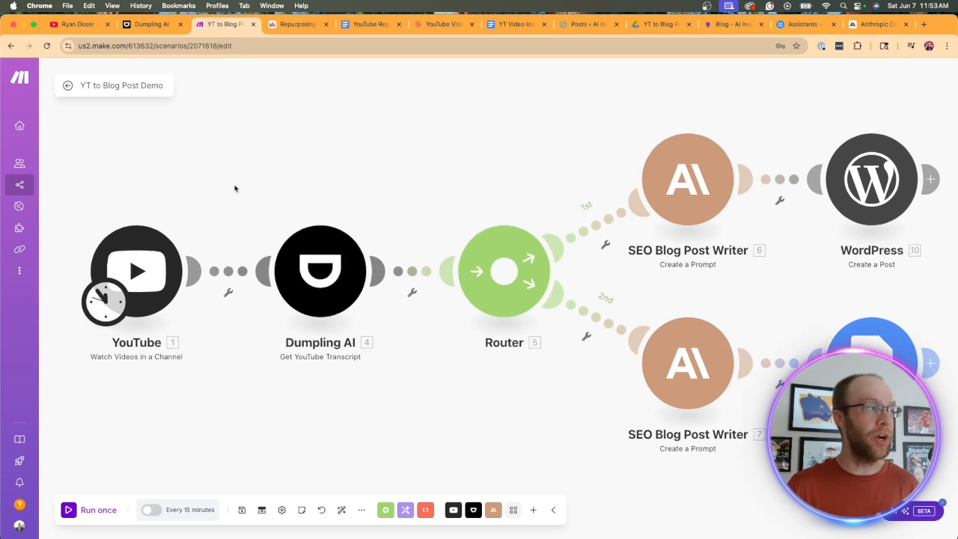
right_click(144, 269)
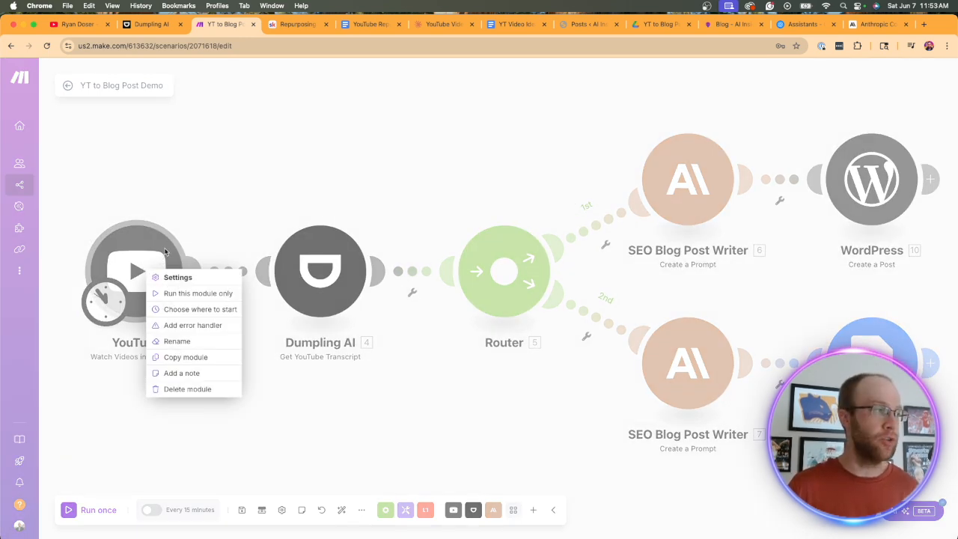
click(189, 309)
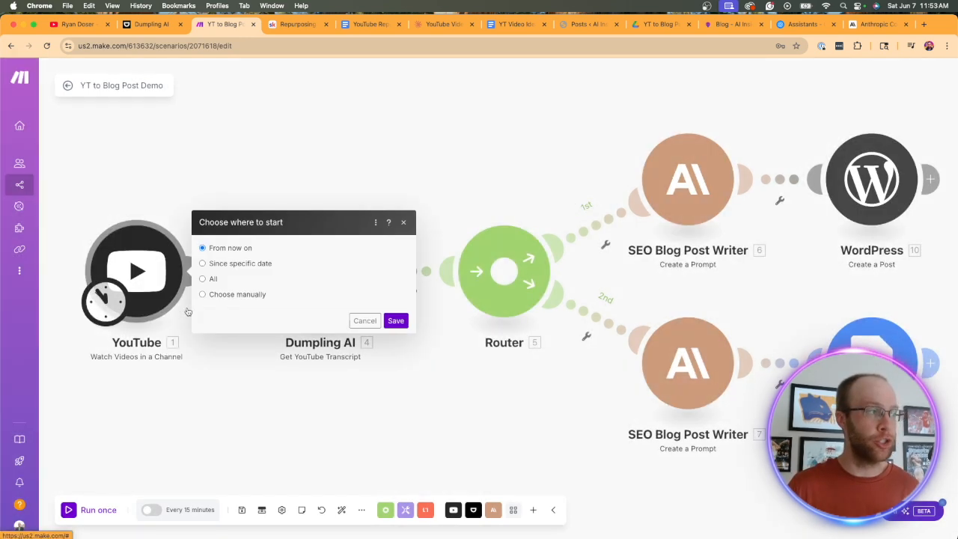
click(243, 296)
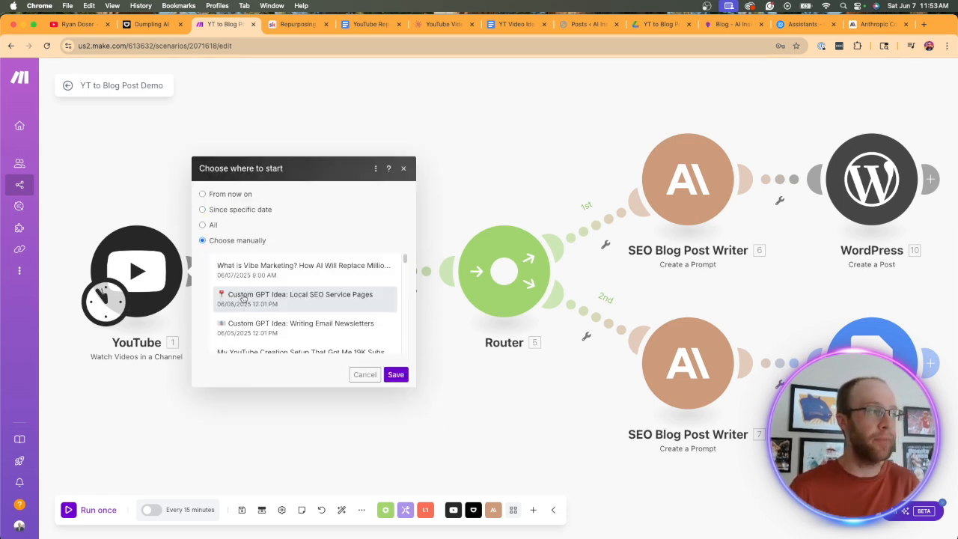
scroll(314, 286, down, 3)
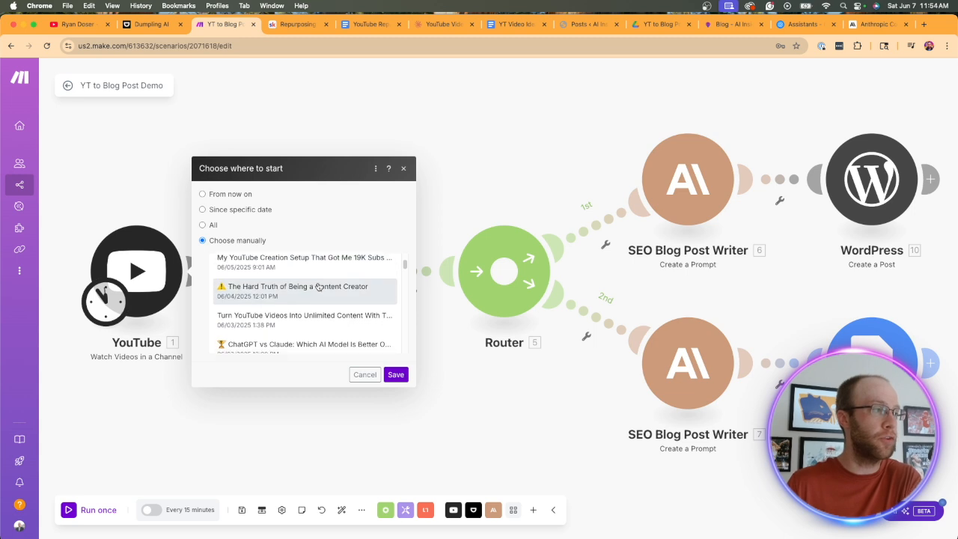
scroll(318, 286, down, 3)
scroll(321, 286, down, 2)
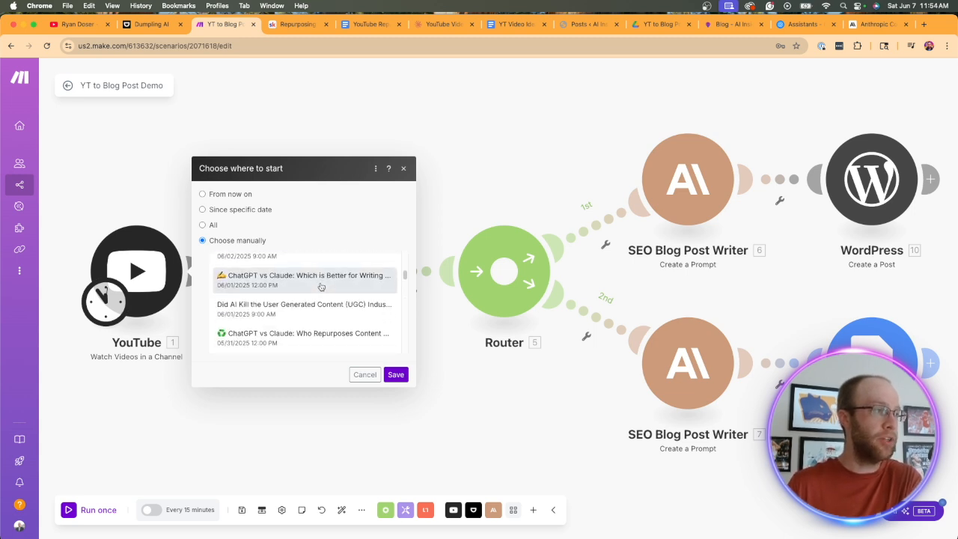
scroll(321, 286, up, 10)
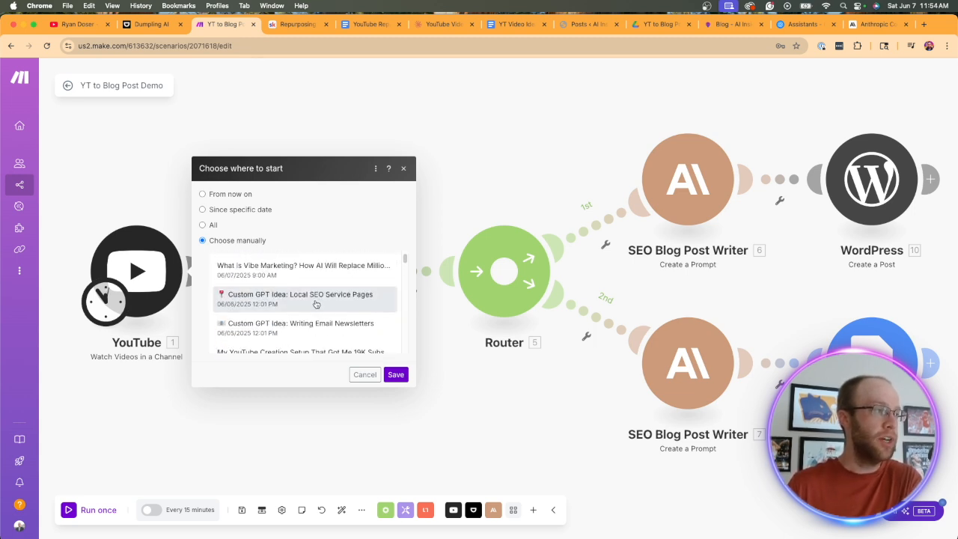
click(262, 271)
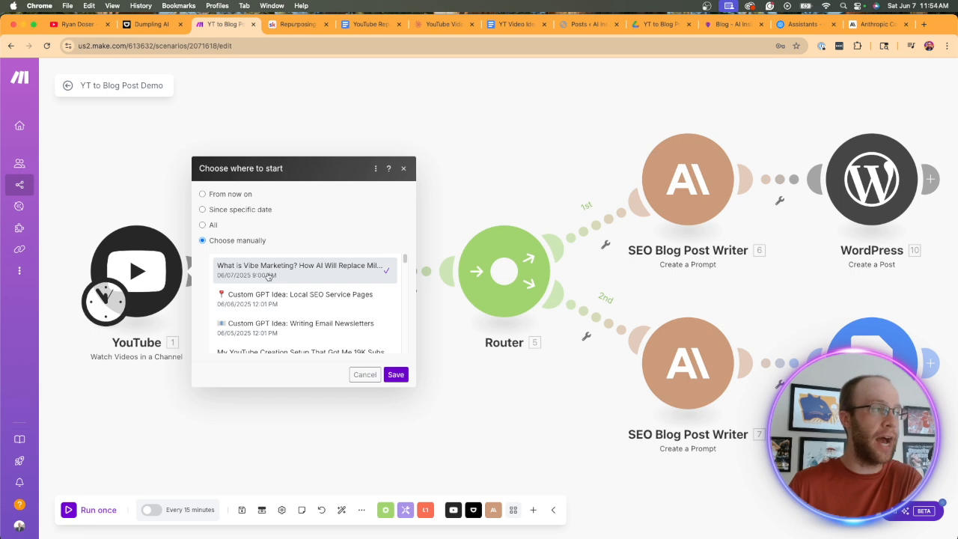
click(389, 378)
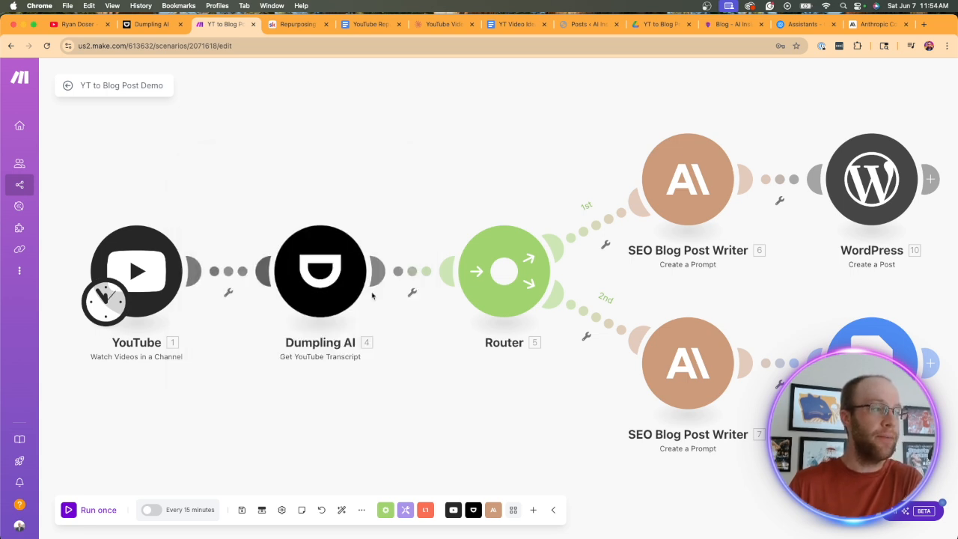
click(100, 511)
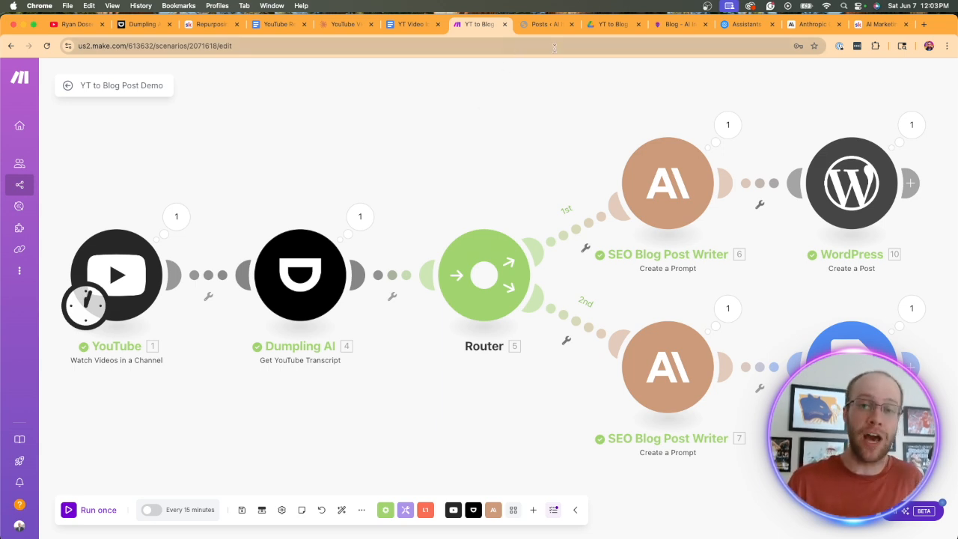
Open the "What is Vibe Marketing" draft from the YT to Blog Post Drafts folder in Google Drive and review its intro and heading tags.
click(602, 24)
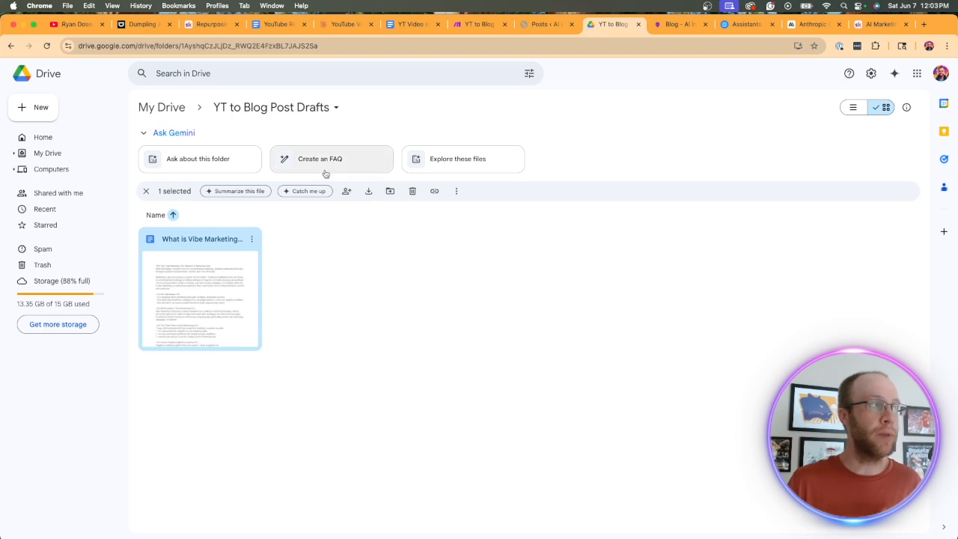
double_click(230, 264)
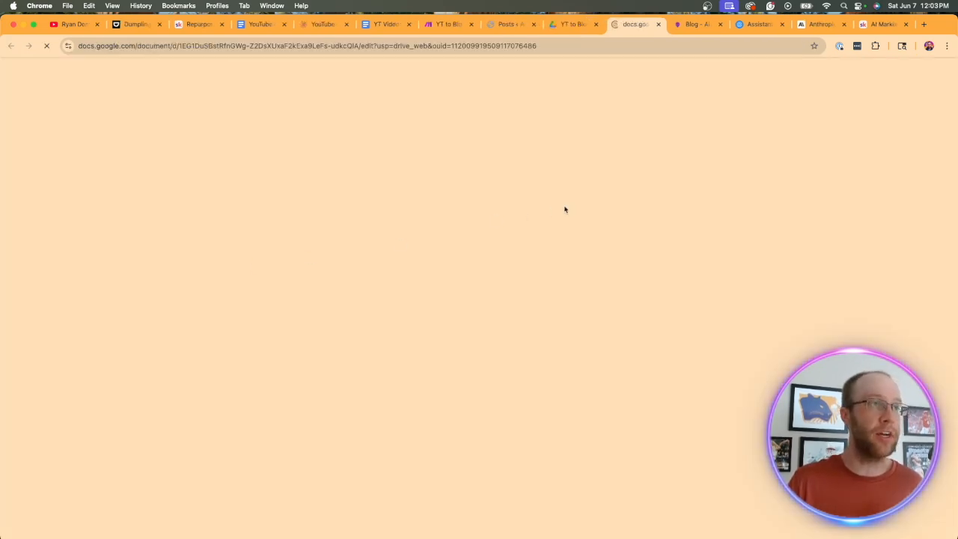
scroll(550, 216, down, 20)
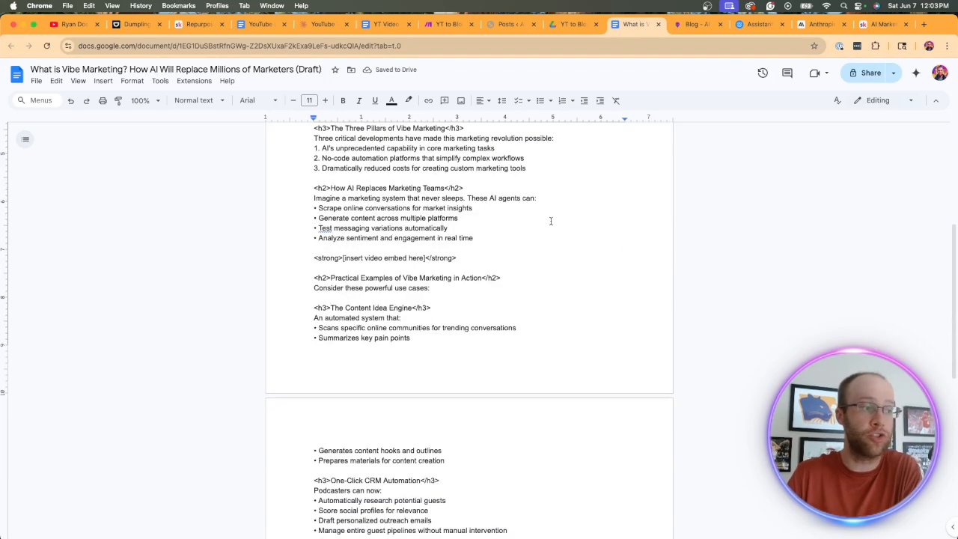
scroll(346, 232, up, 15)
drag(374, 404, 345, 226)
click(346, 226)
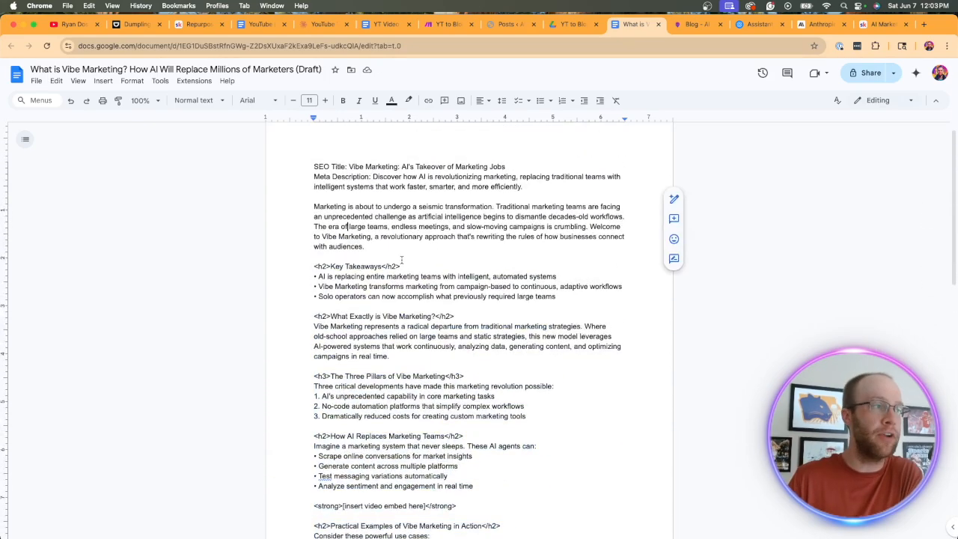
drag(405, 268, 314, 267)
click(323, 267)
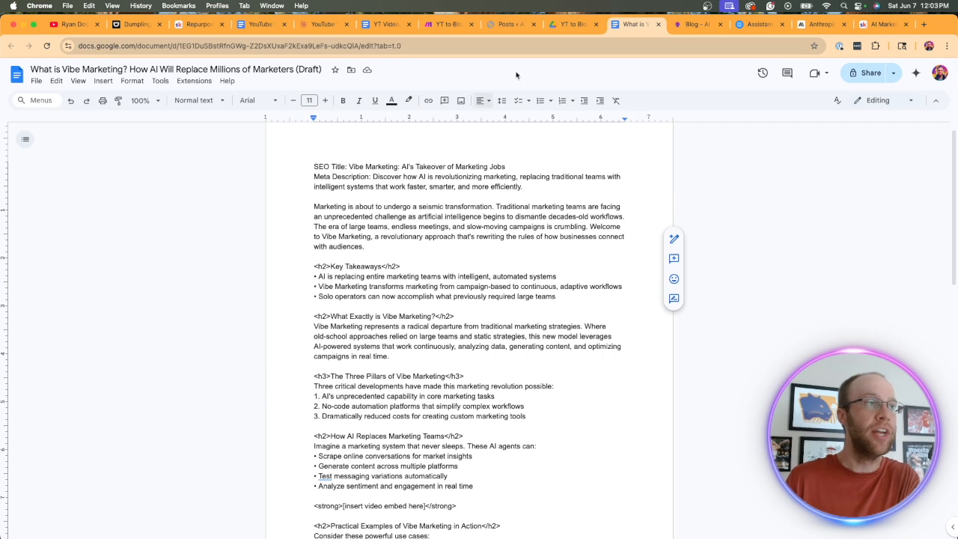
Open a preview of the WordPress draft "What is Vibe Marketing? How AI Will Replace Millions of Marketers" in a new tab.
click(512, 26)
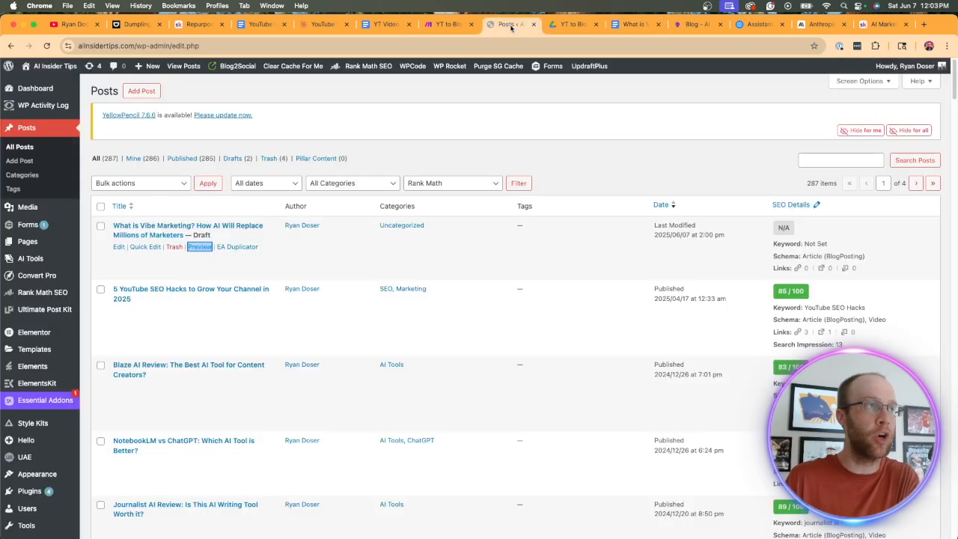
click(405, 156)
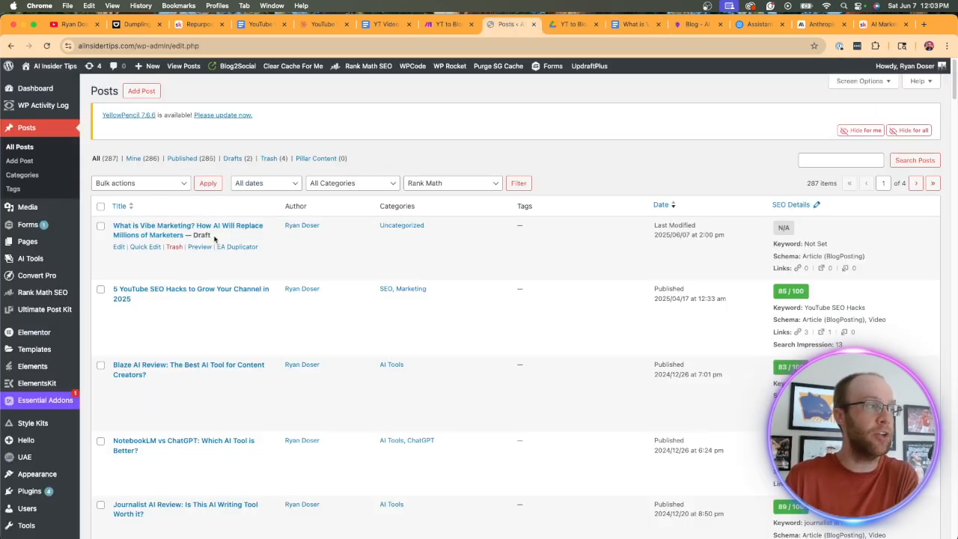
right_click(197, 249)
click(224, 253)
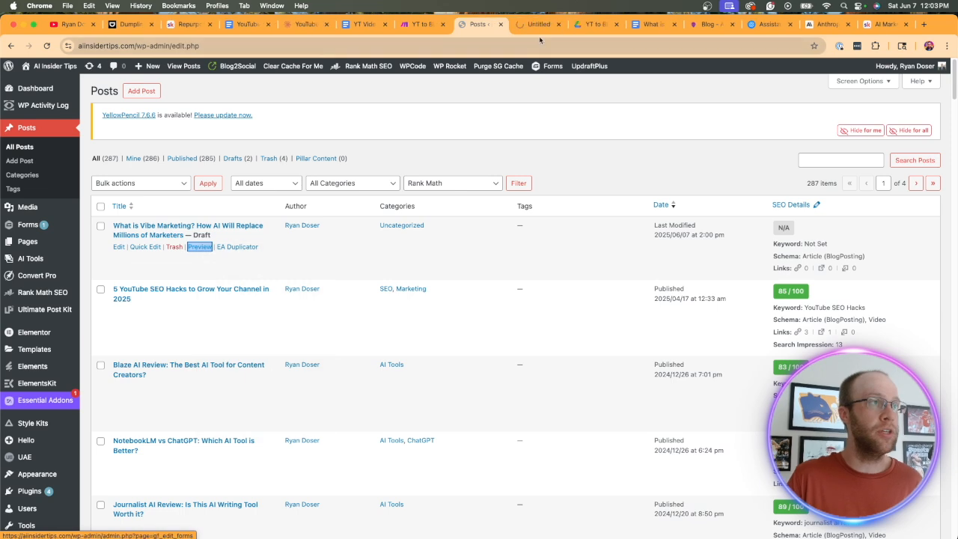
click(537, 24)
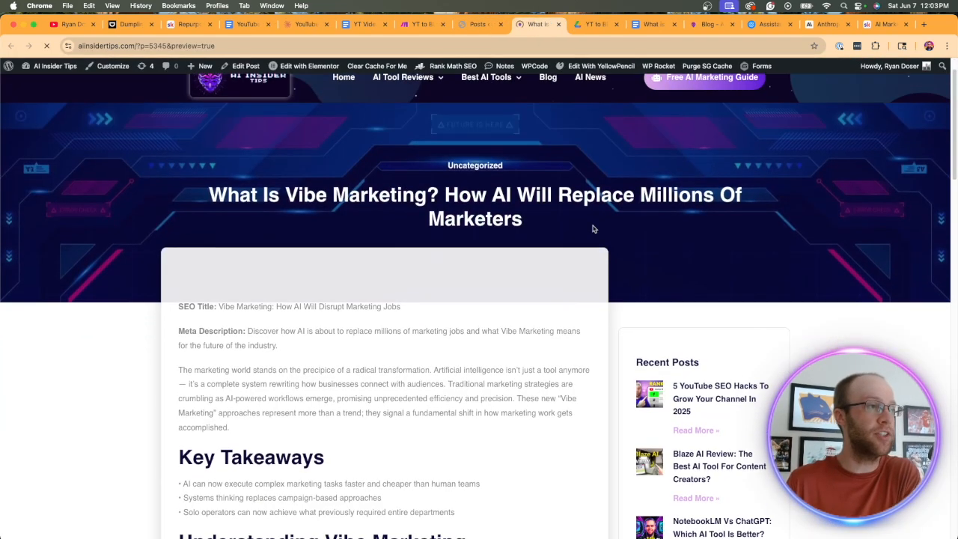
Review the previewed post's title, SEO title, meta description, introduction and section headings.
drag(572, 229, 285, 191)
click(356, 235)
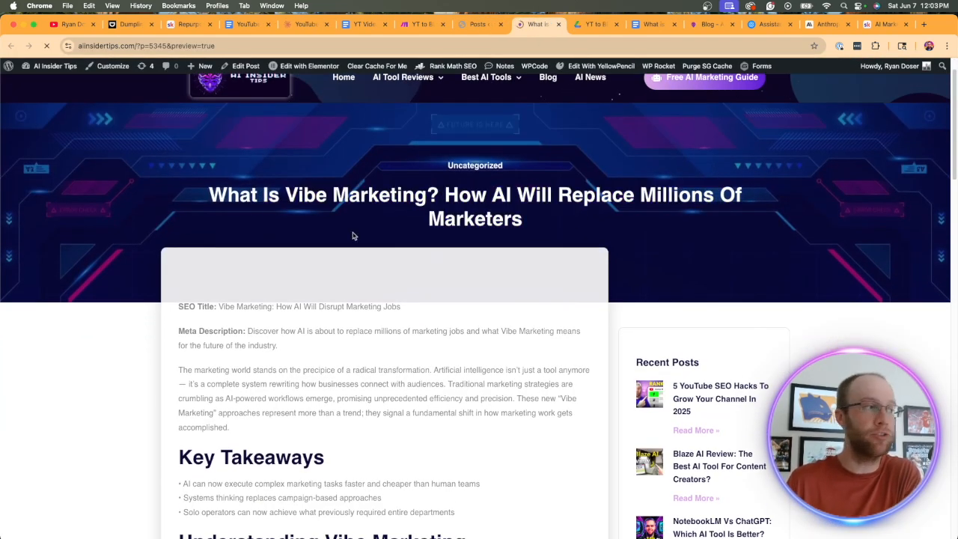
scroll(355, 236, down, 2)
drag(179, 224, 286, 263)
click(290, 270)
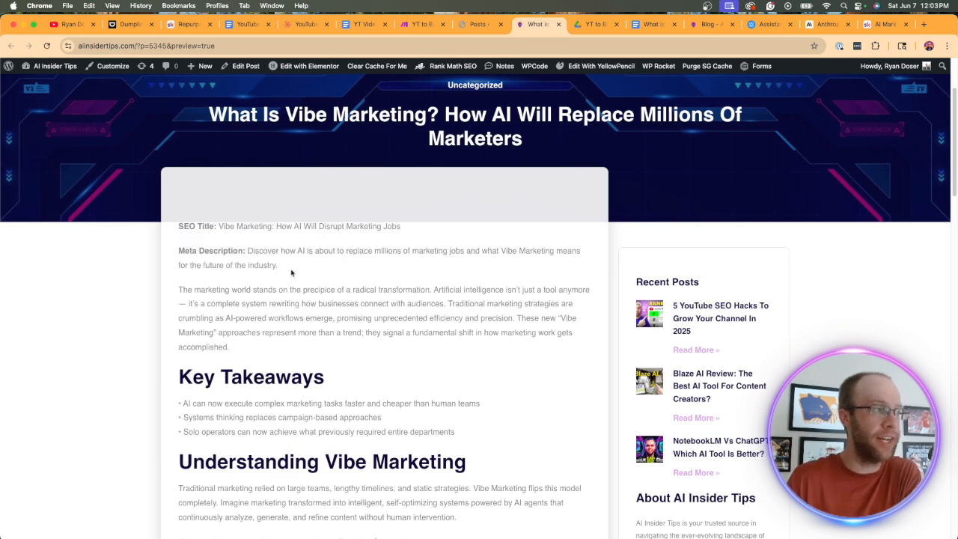
scroll(204, 272, down, 1)
drag(180, 278, 250, 306)
click(247, 299)
scroll(236, 275, down, 2)
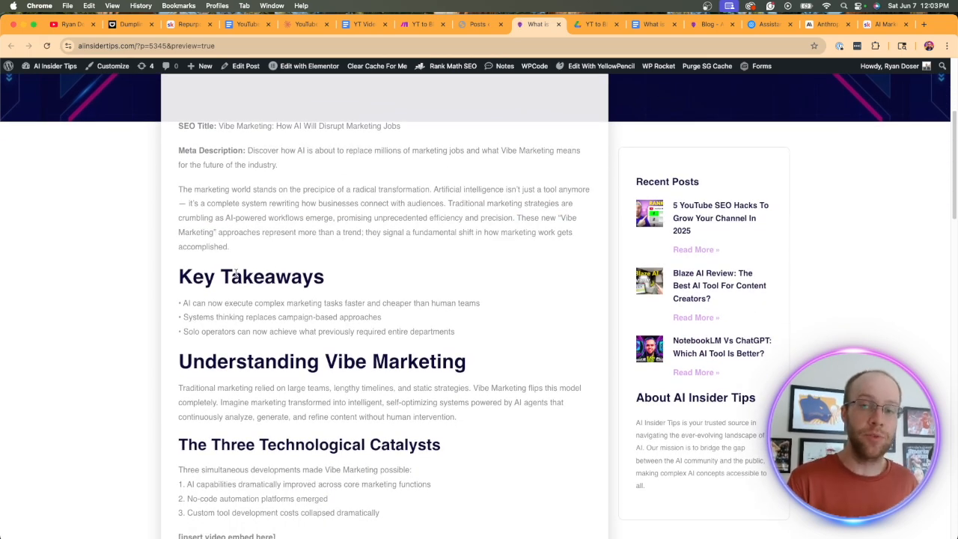
drag(329, 275, 230, 277)
drag(465, 361, 389, 359)
scroll(394, 356, down, 8)
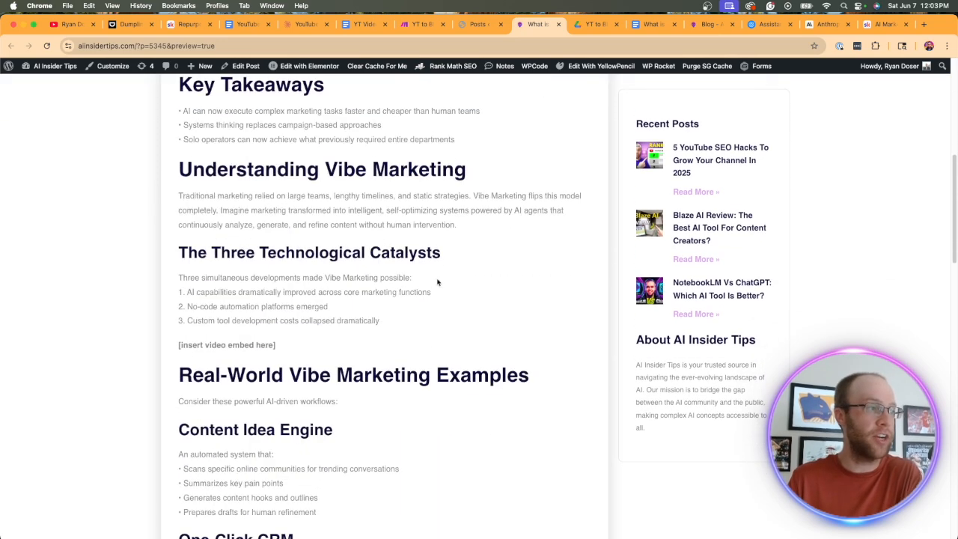
Examine the preview's video embed placeholder, the FAQs and the closing paragraph, and look over the post's formatting again.
drag(299, 253, 171, 253)
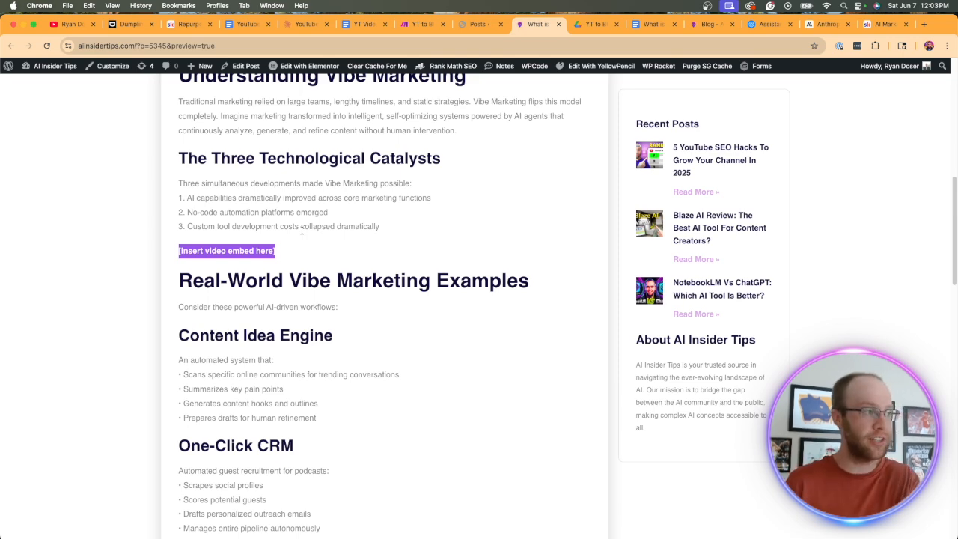
click(352, 244)
scroll(352, 244, down, 10)
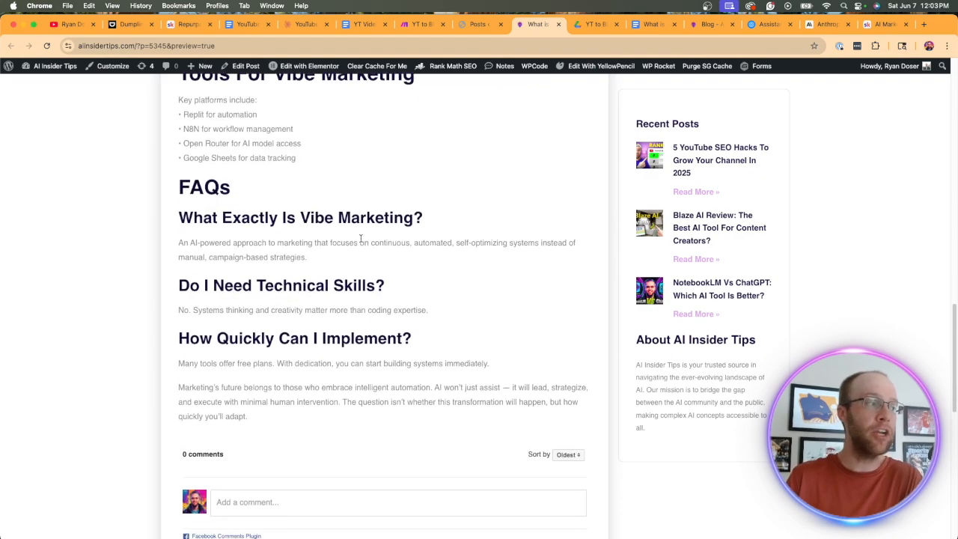
scroll(360, 240, down, 5)
scroll(359, 239, up, 20)
scroll(377, 230, down, 2)
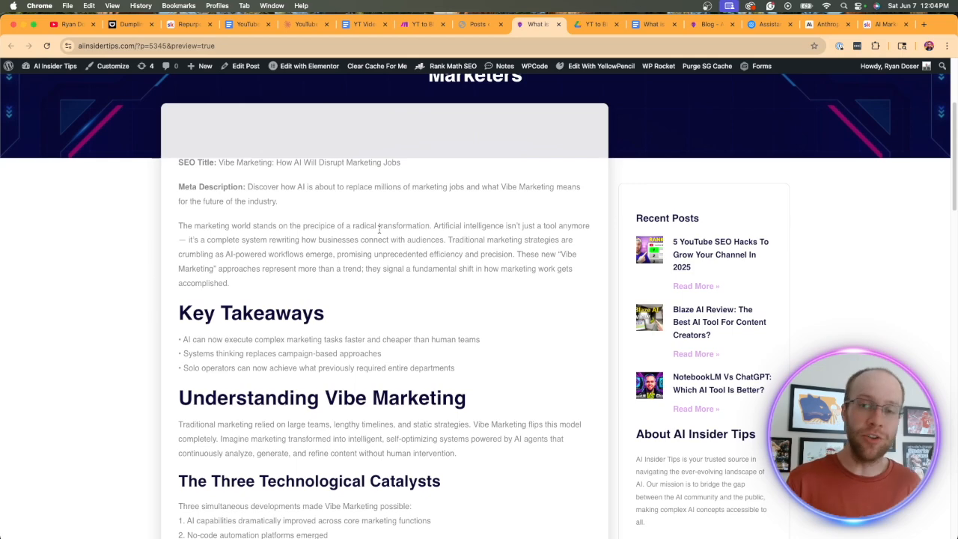
scroll(378, 230, down, 8)
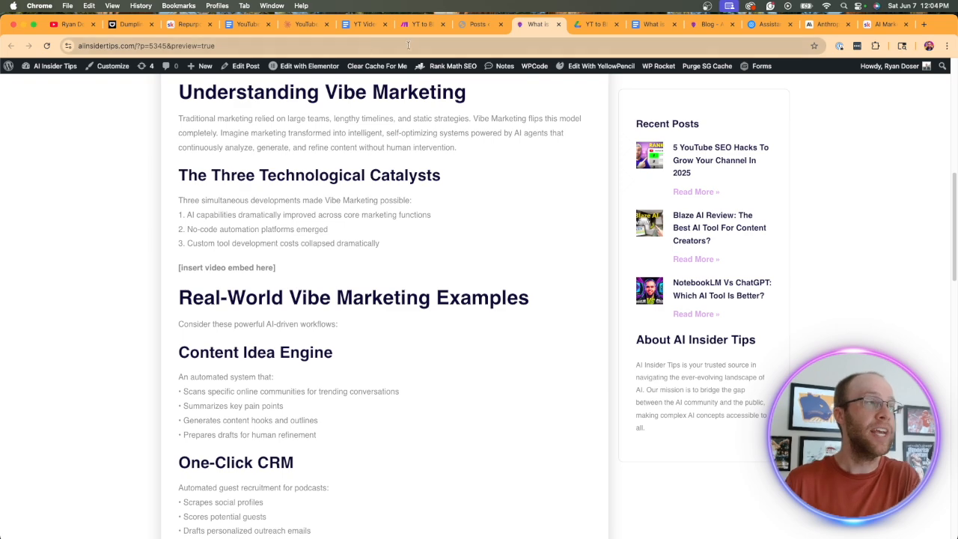
Return to the Make scenario, unlink the Router's second route, and auto-align the modules.
click(481, 27)
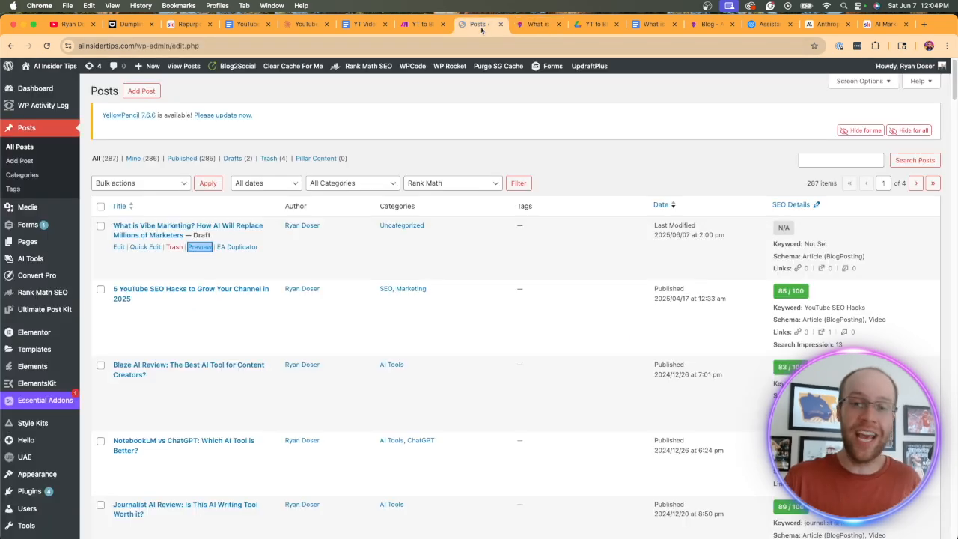
click(421, 24)
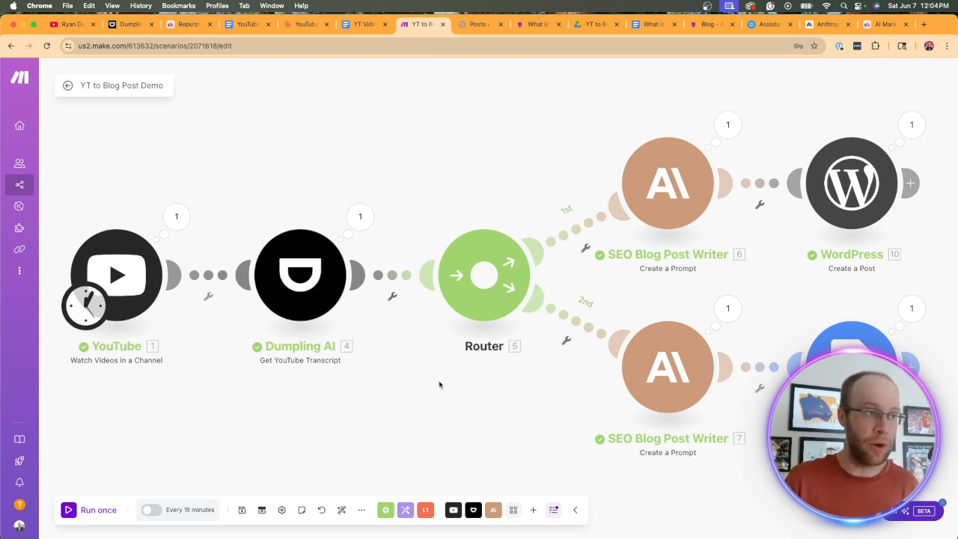
right_click(573, 322)
click(599, 345)
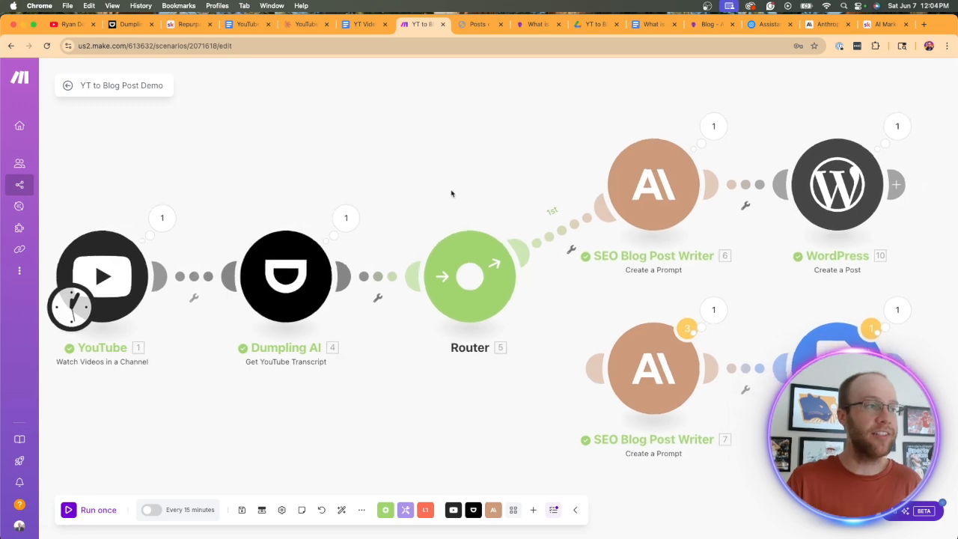
click(341, 509)
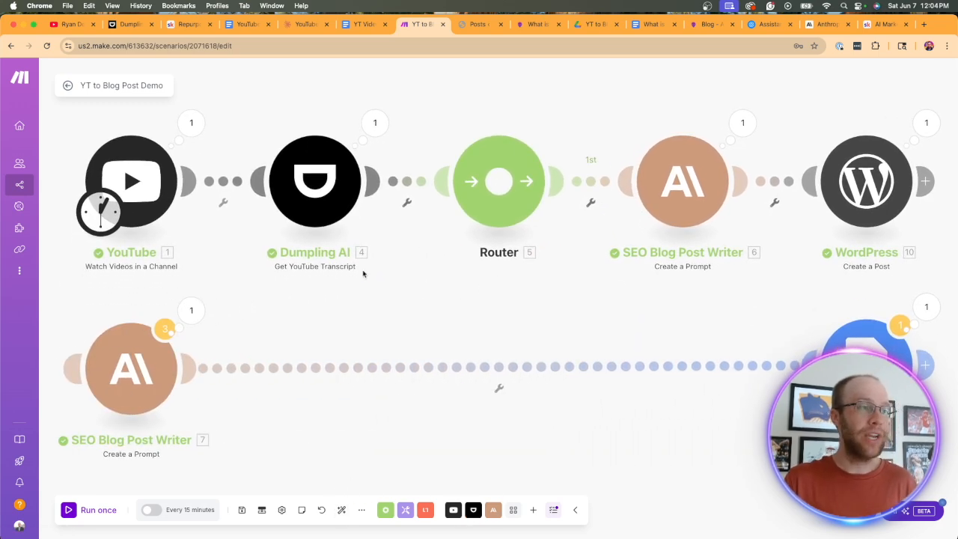
Delete the disconnected SEO Blog Post Writer and Google Docs modules and save the scenario.
right_click(144, 383)
click(180, 504)
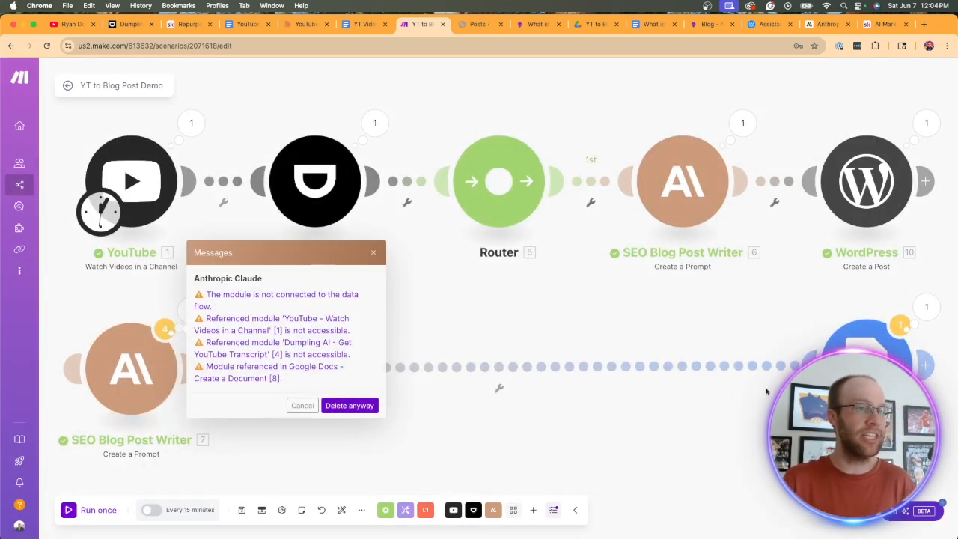
click(338, 405)
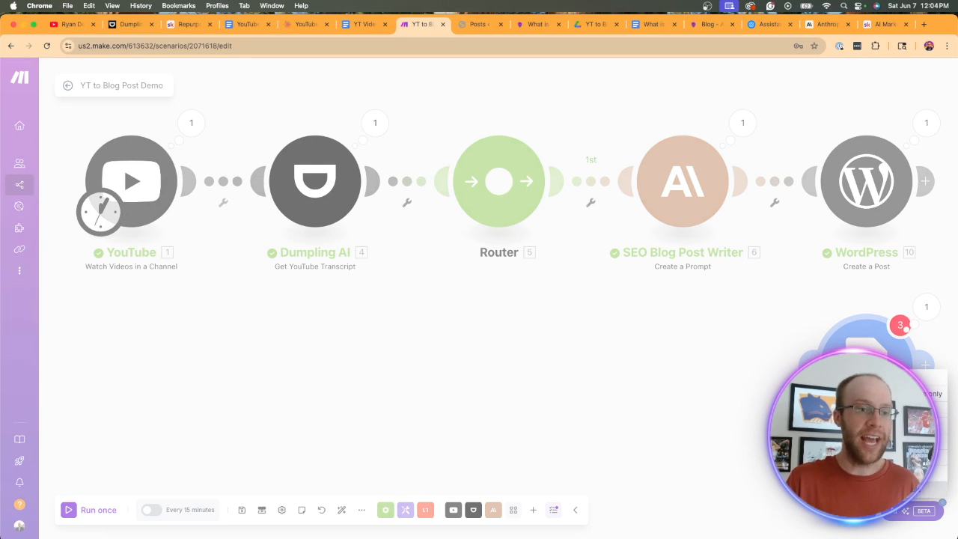
click(242, 510)
drag(567, 147, 538, 177)
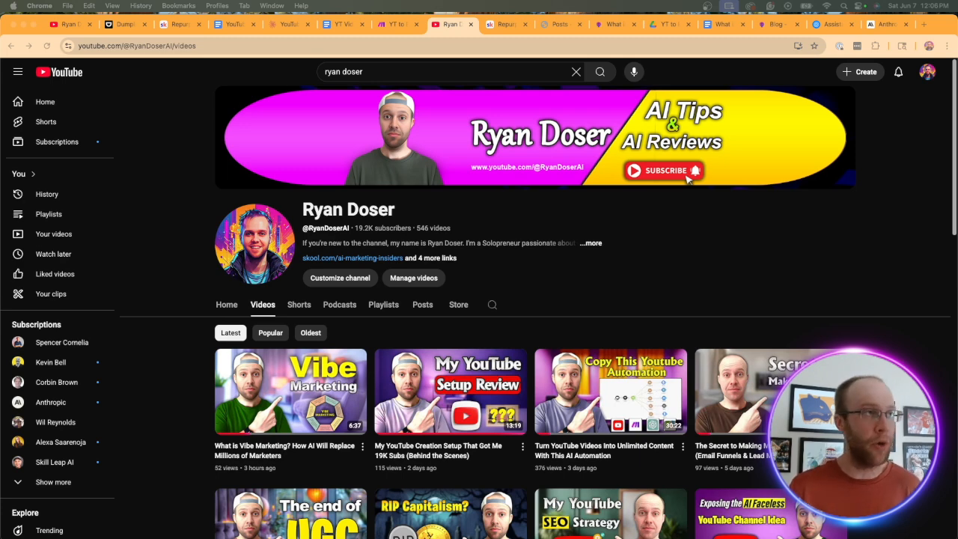
Look through the "Repurposing YouTube Videos (Advanced)" lesson and its JSON file links on Skool, and return to the YouTube channel's videos.
click(505, 24)
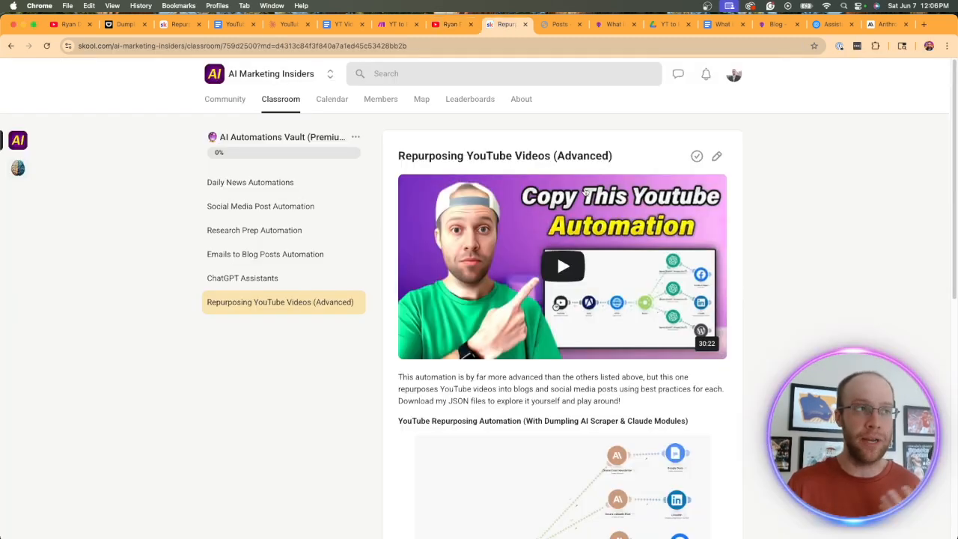
scroll(684, 262, down, 10)
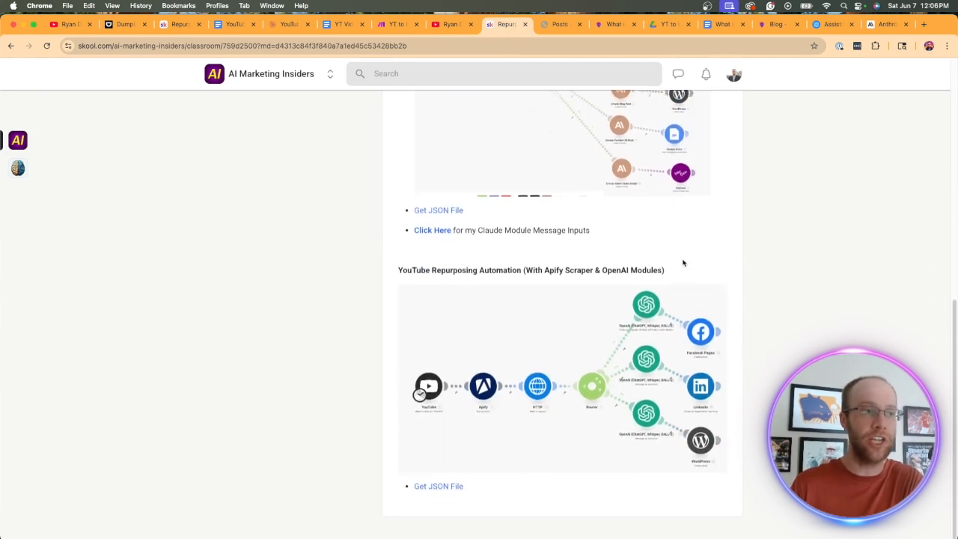
scroll(682, 262, up, 10)
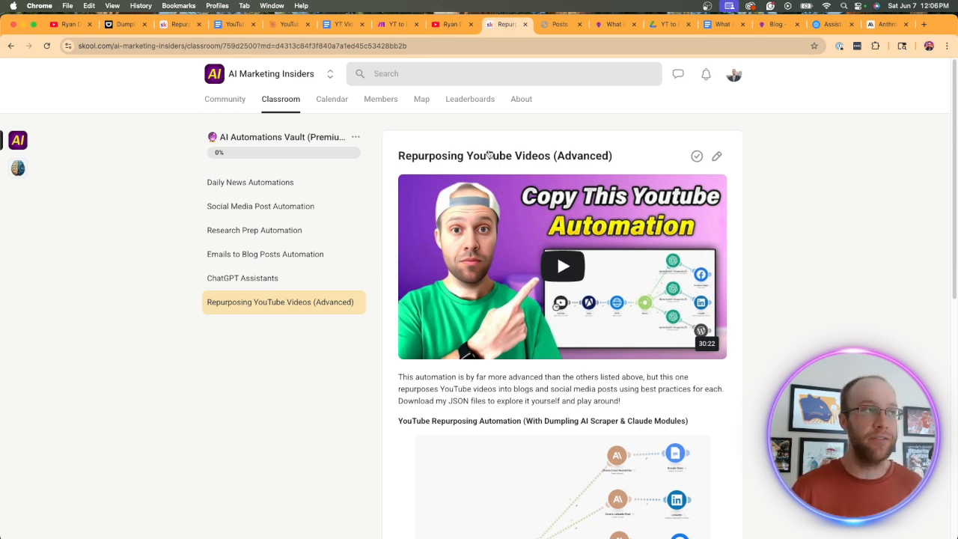
click(449, 23)
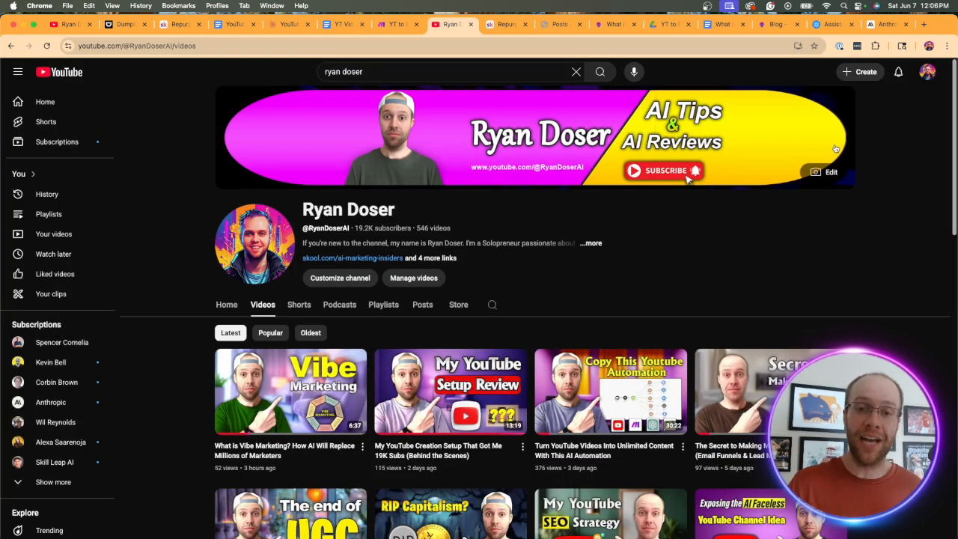